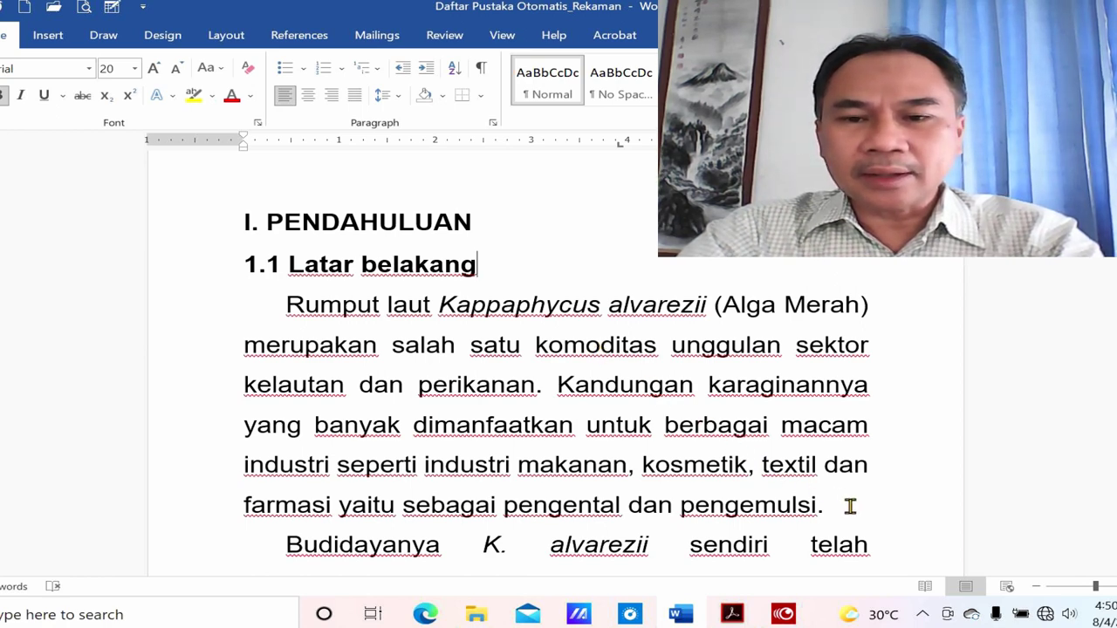
# Step: With the cursor after 'pengemulsi', choose Add New Source from the References Insert Citation menu
pyautogui.click(818, 506)
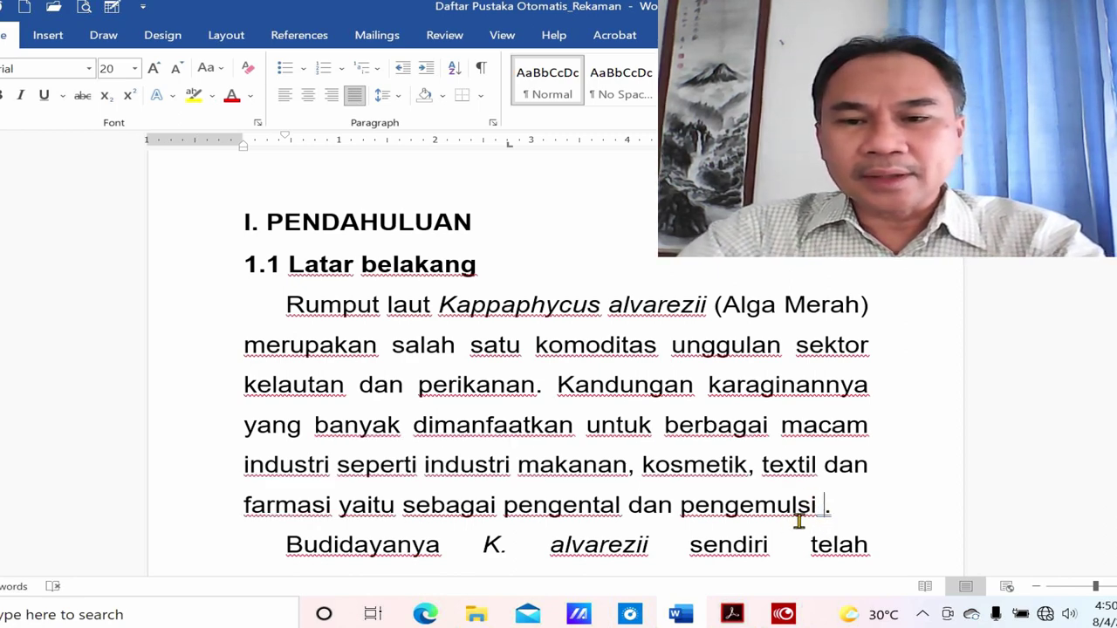
pyautogui.click(299, 35)
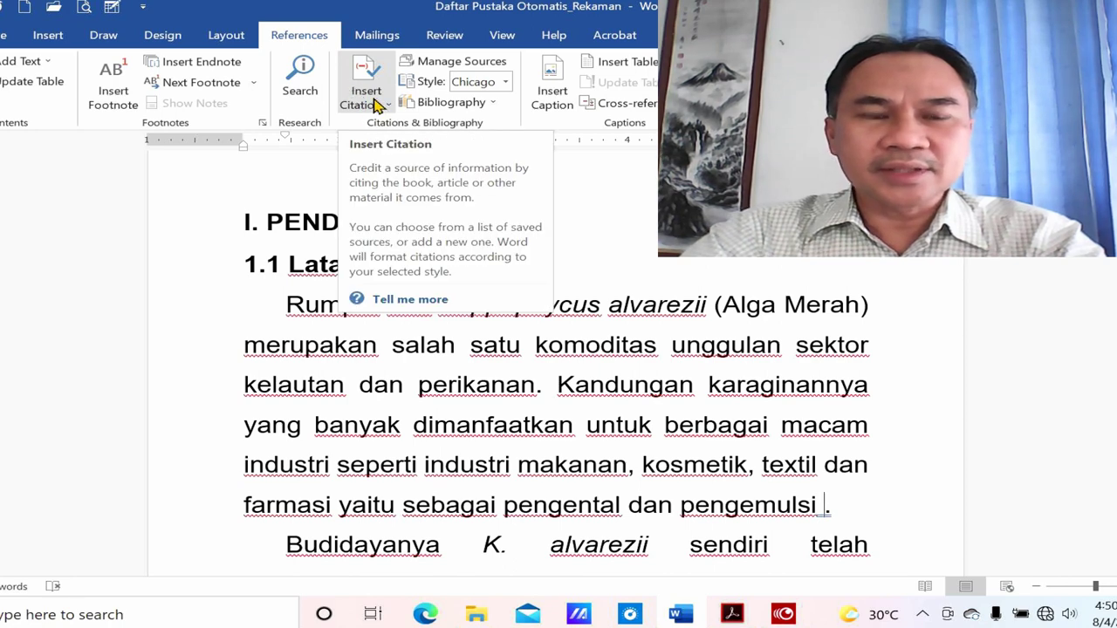
pyautogui.click(377, 105)
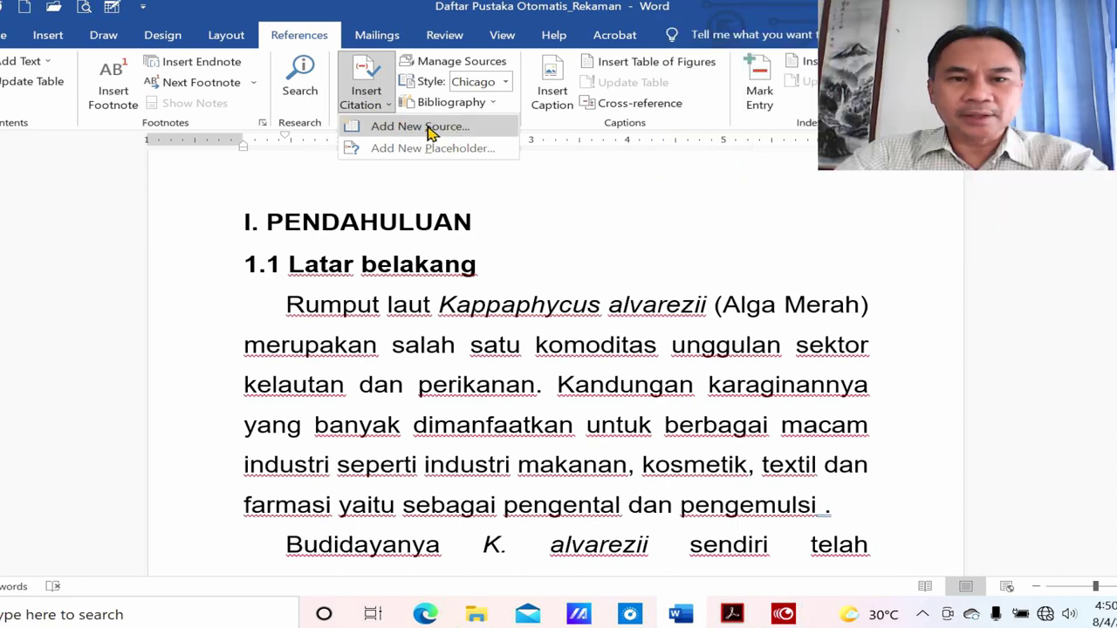
pyautogui.click(426, 127)
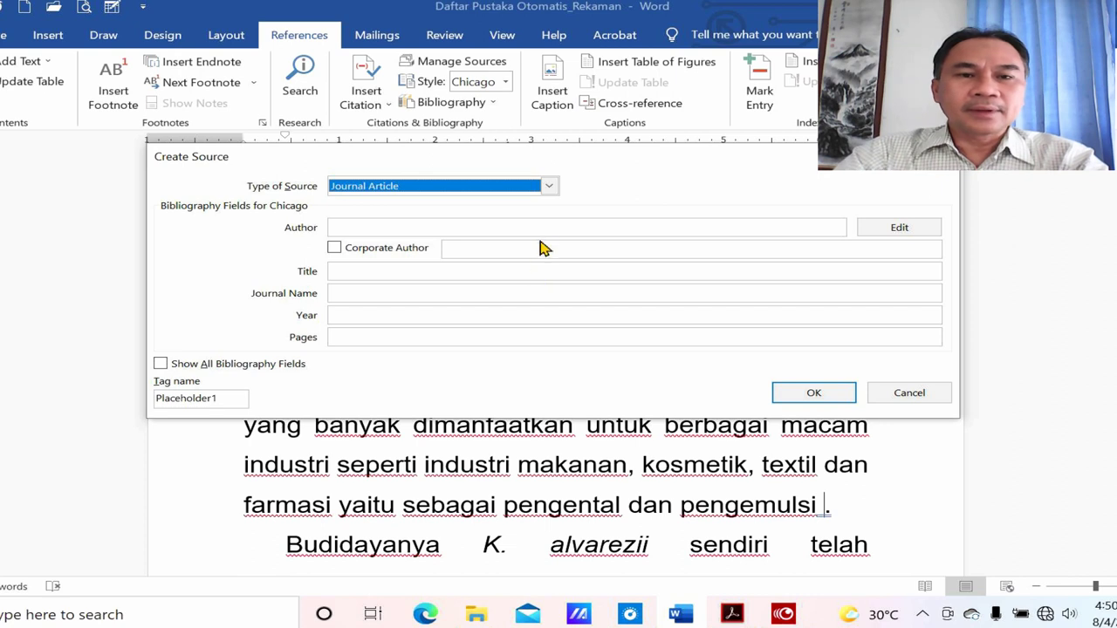
pyautogui.click(549, 186)
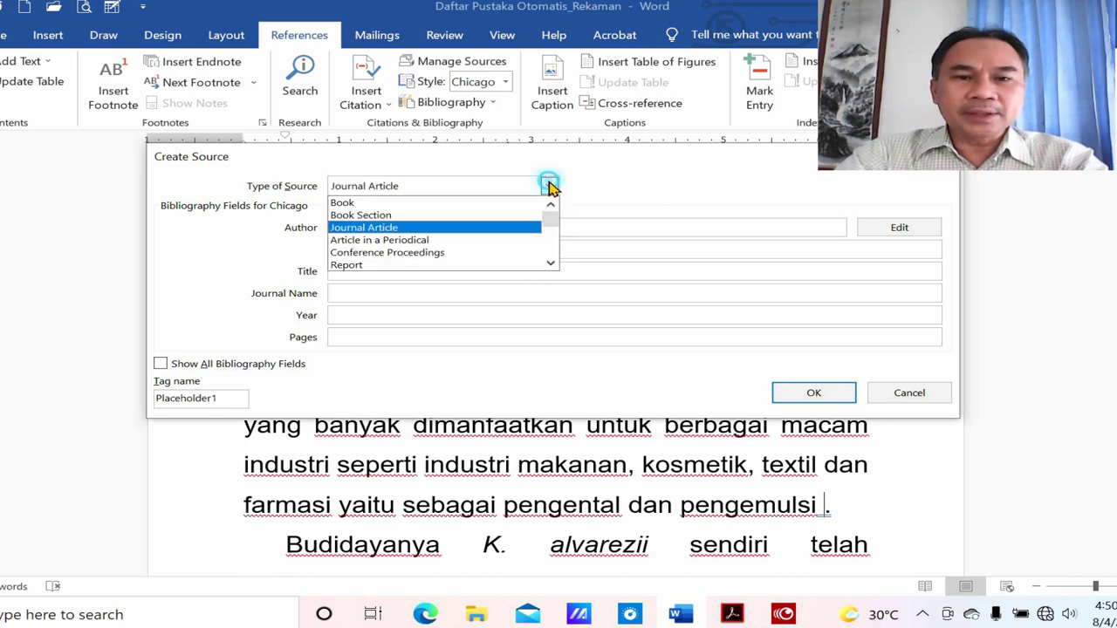
pyautogui.click(551, 188)
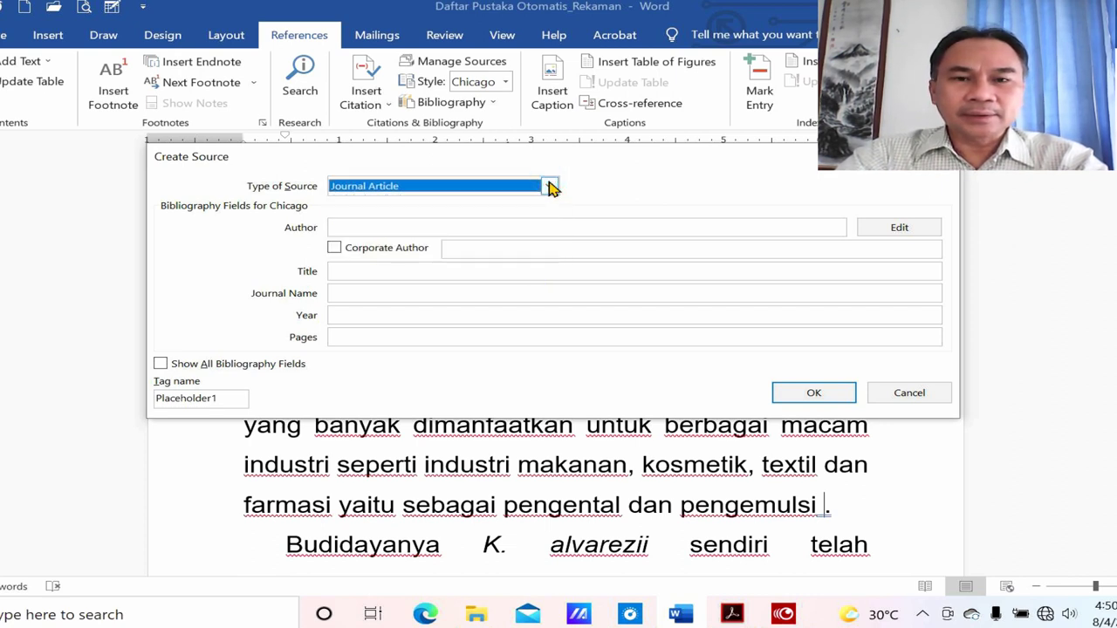
pyautogui.click(550, 187)
pyautogui.click(549, 187)
pyautogui.click(550, 186)
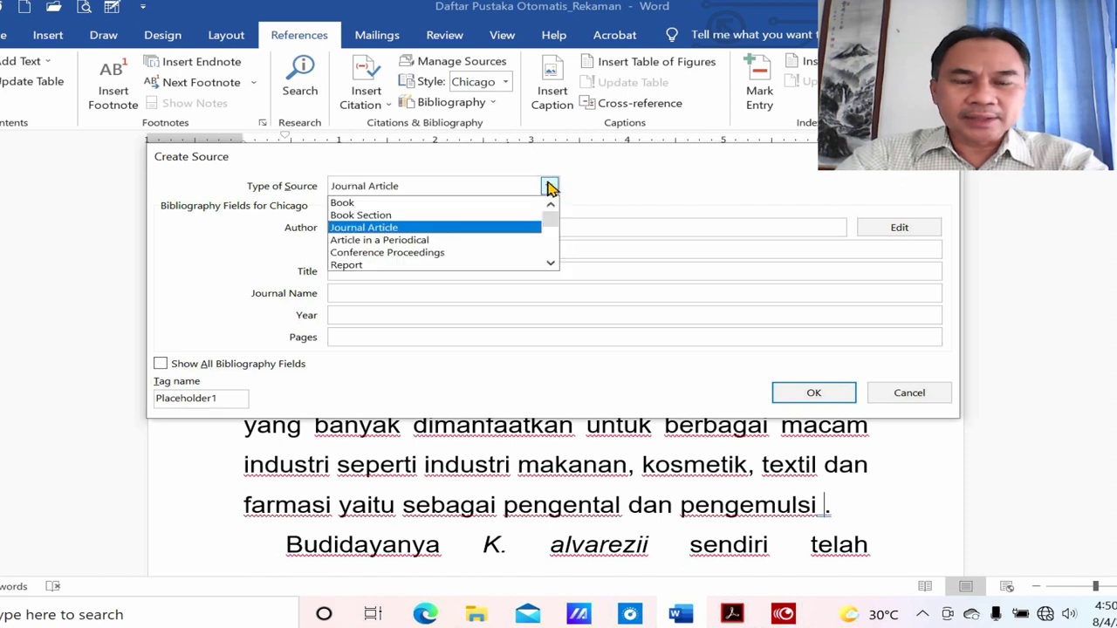
pyautogui.click(435, 203)
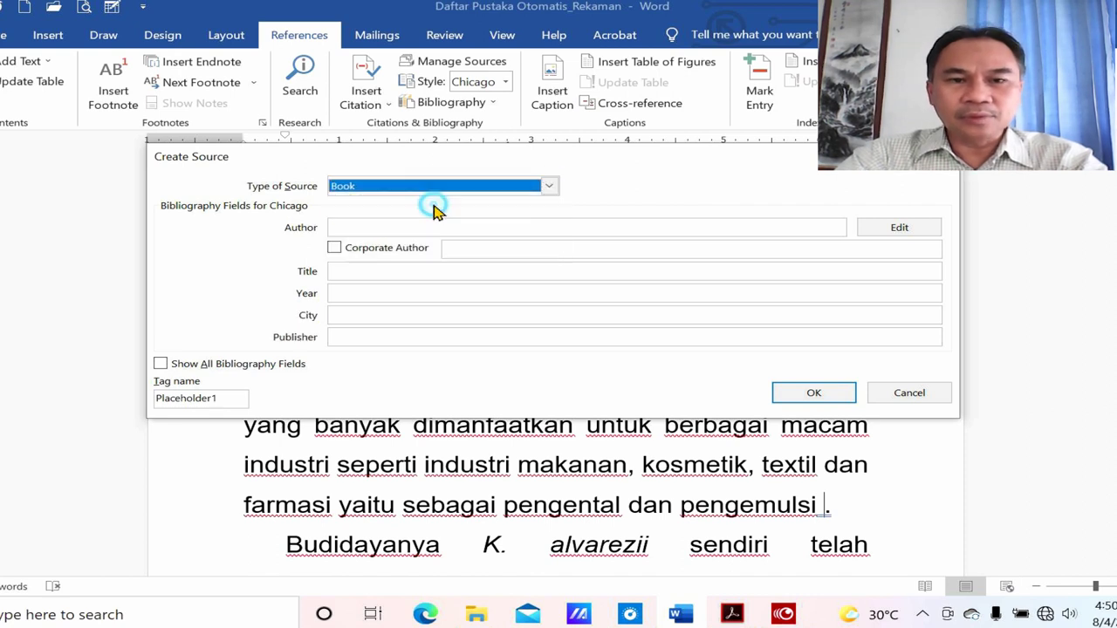
pyautogui.click(551, 188)
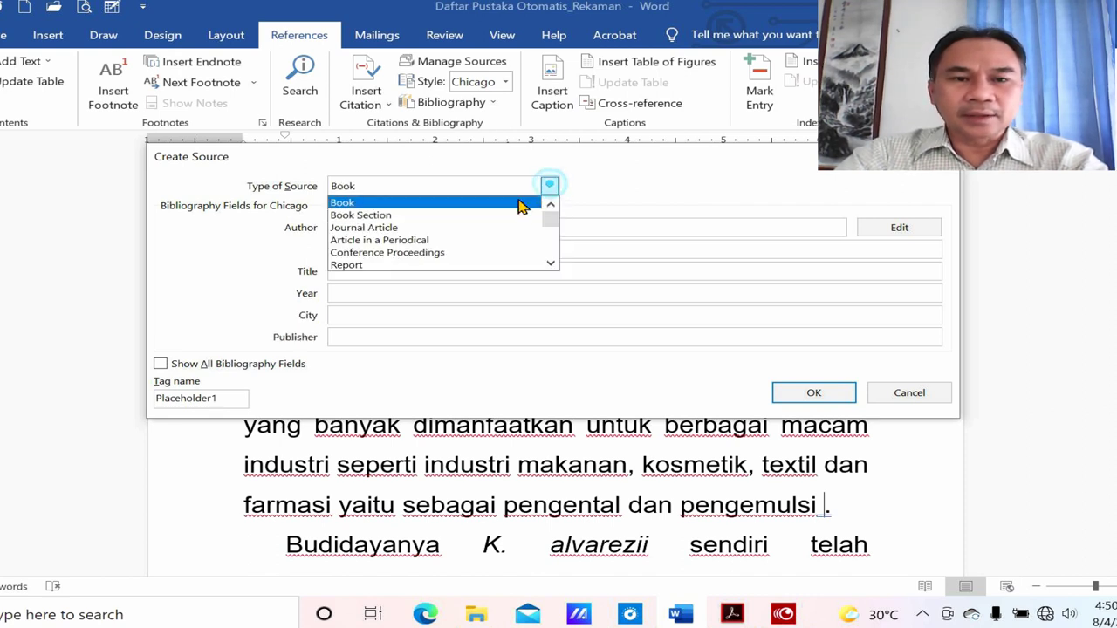
pyautogui.click(430, 227)
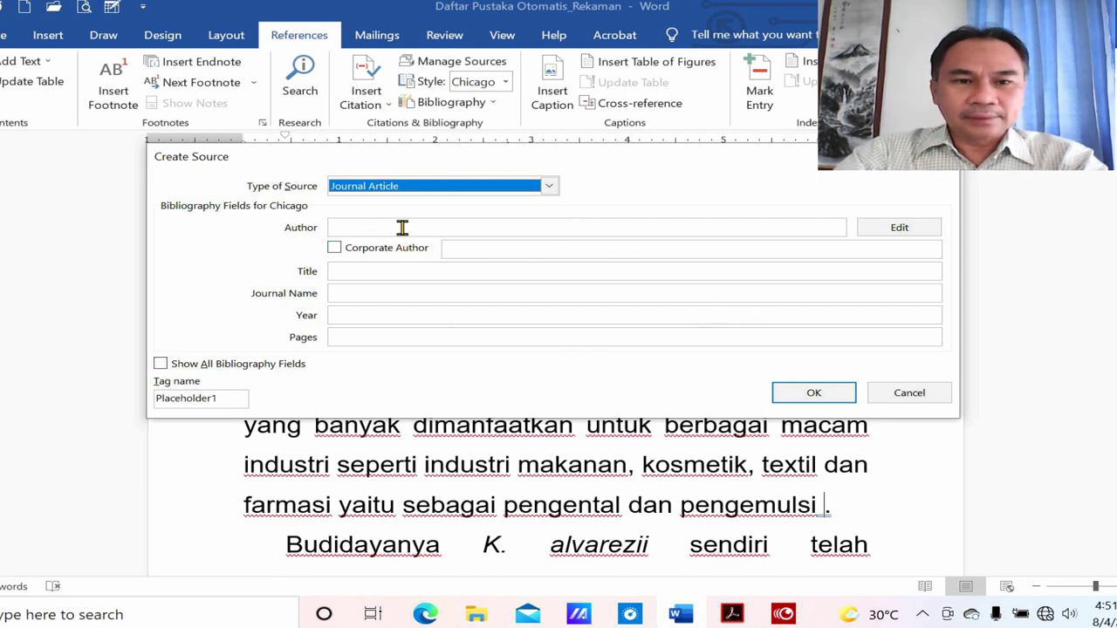
pyautogui.click(402, 227)
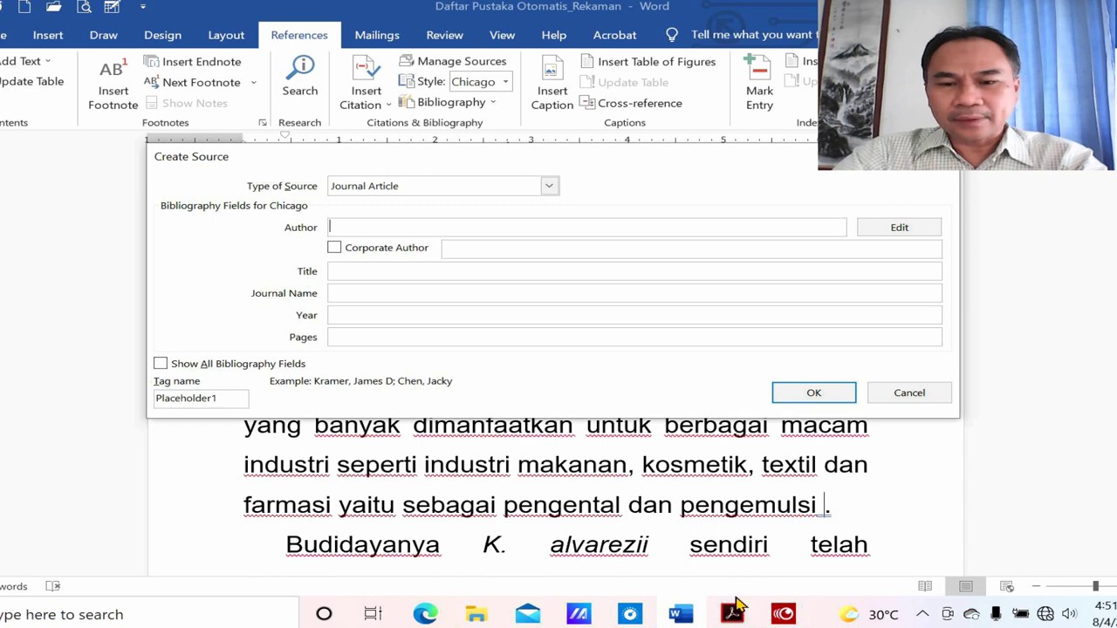
# Step: Copy the full author line from the journal article PDF in Acrobat, then go back to Word's source form
pyautogui.click(732, 614)
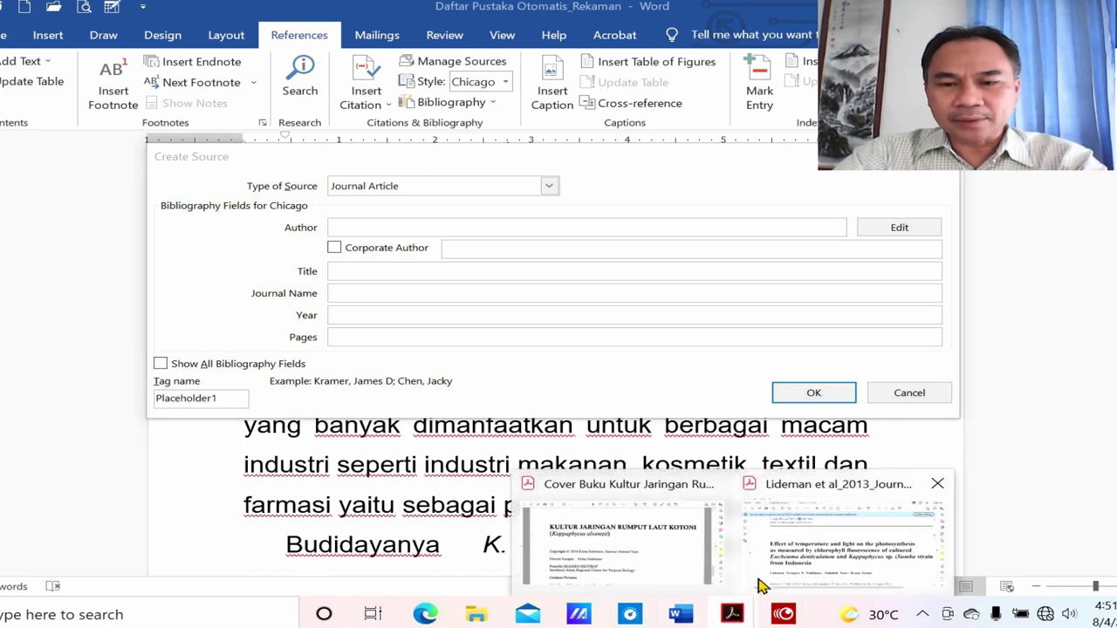
pyautogui.click(805, 559)
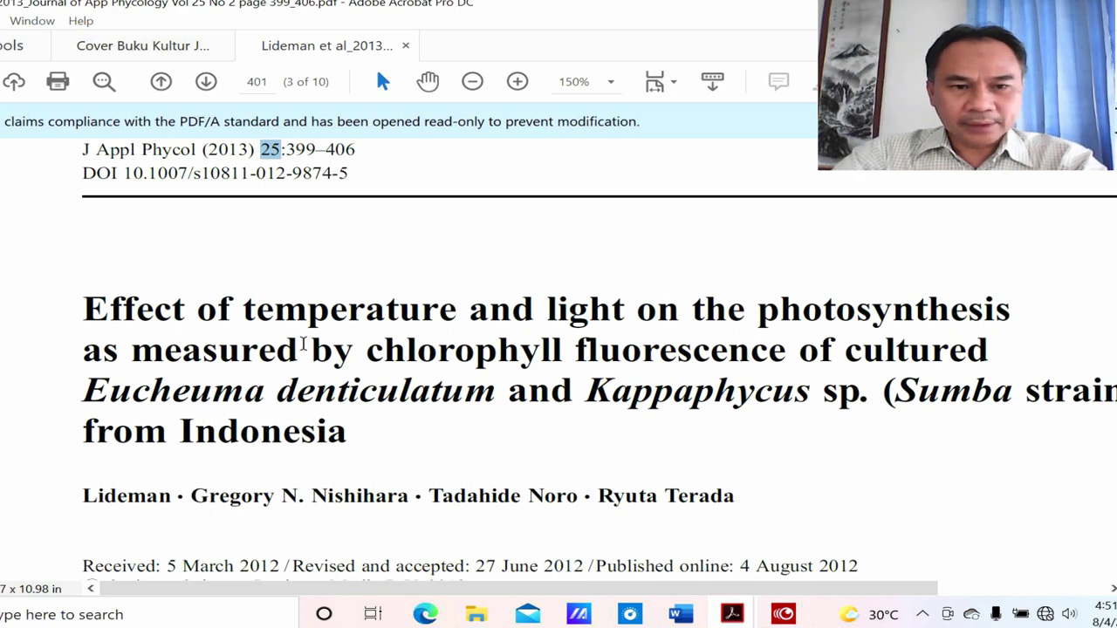
pyautogui.moveTo(81, 494); pyautogui.dragTo(701, 506)
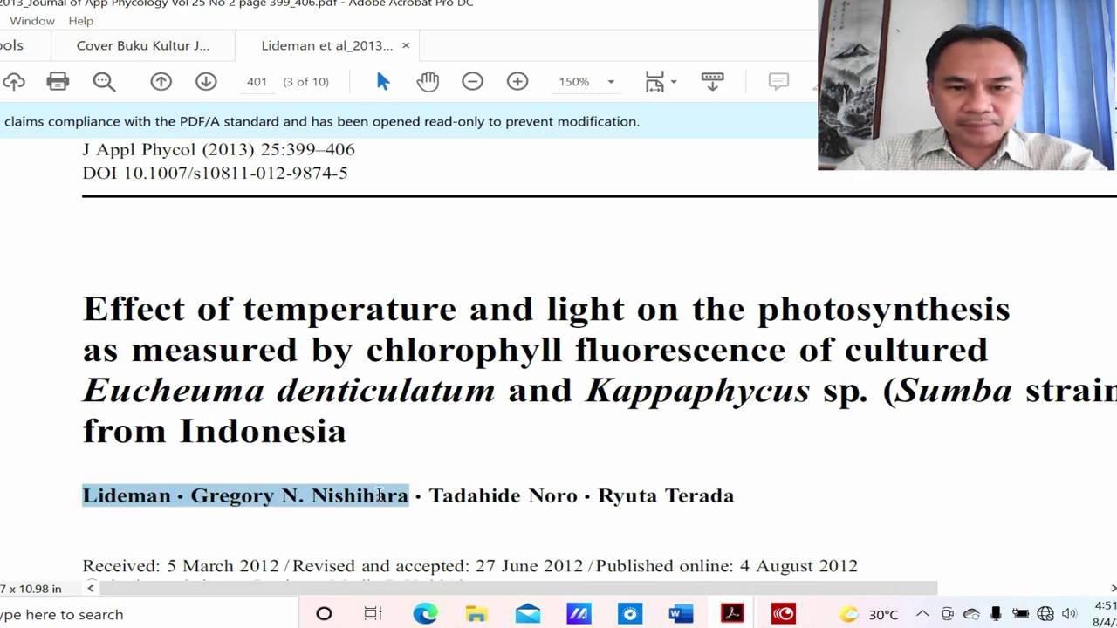
pyautogui.rightClick(523, 499)
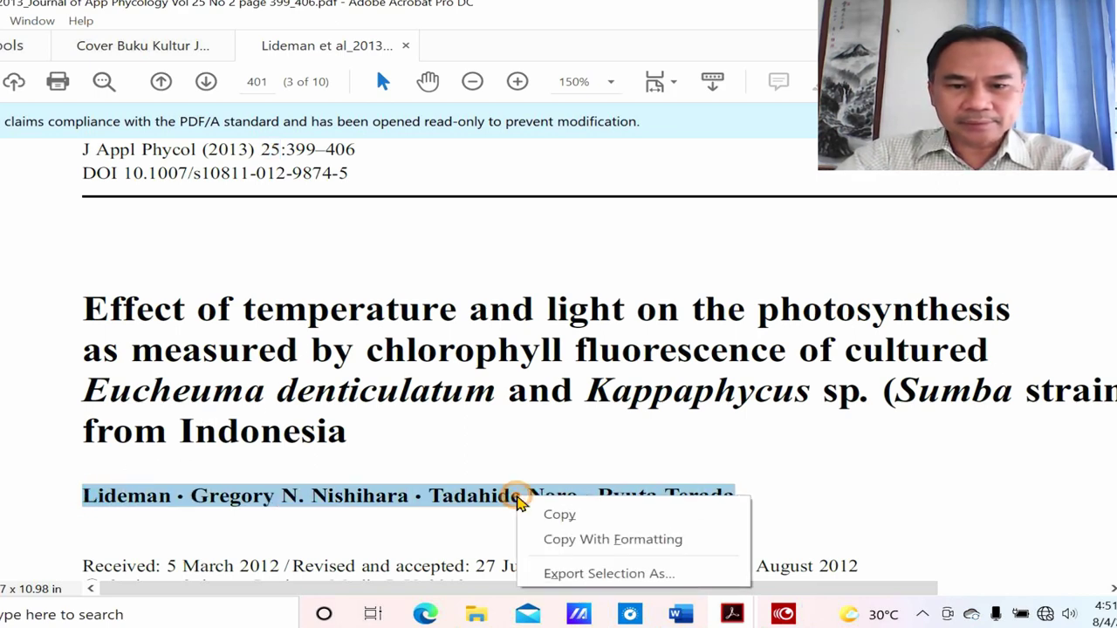
pyautogui.click(561, 516)
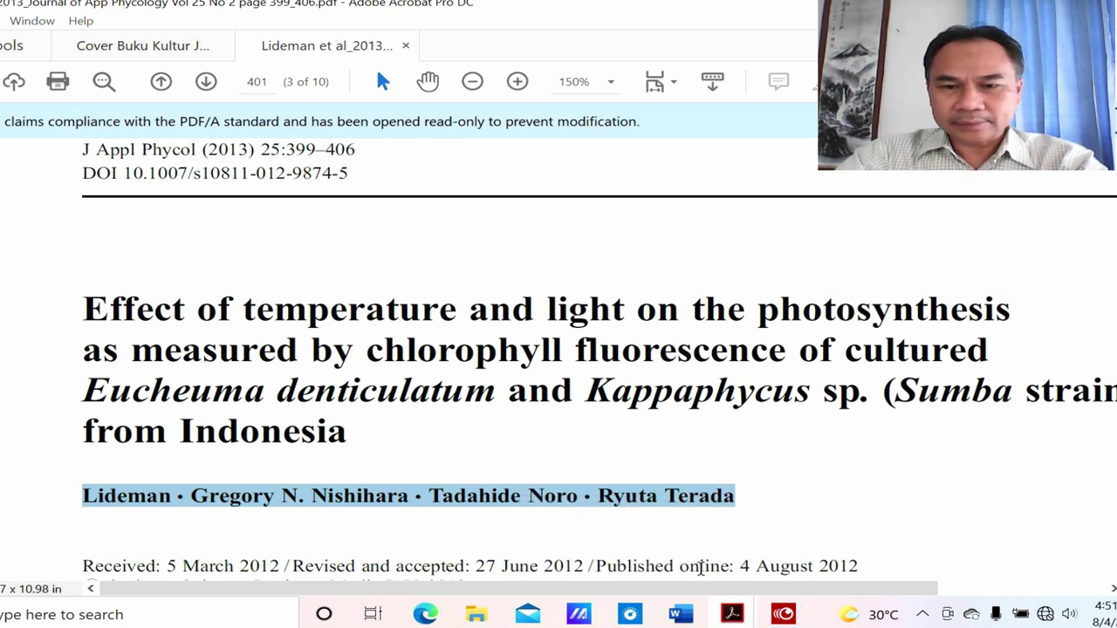
pyautogui.click(680, 614)
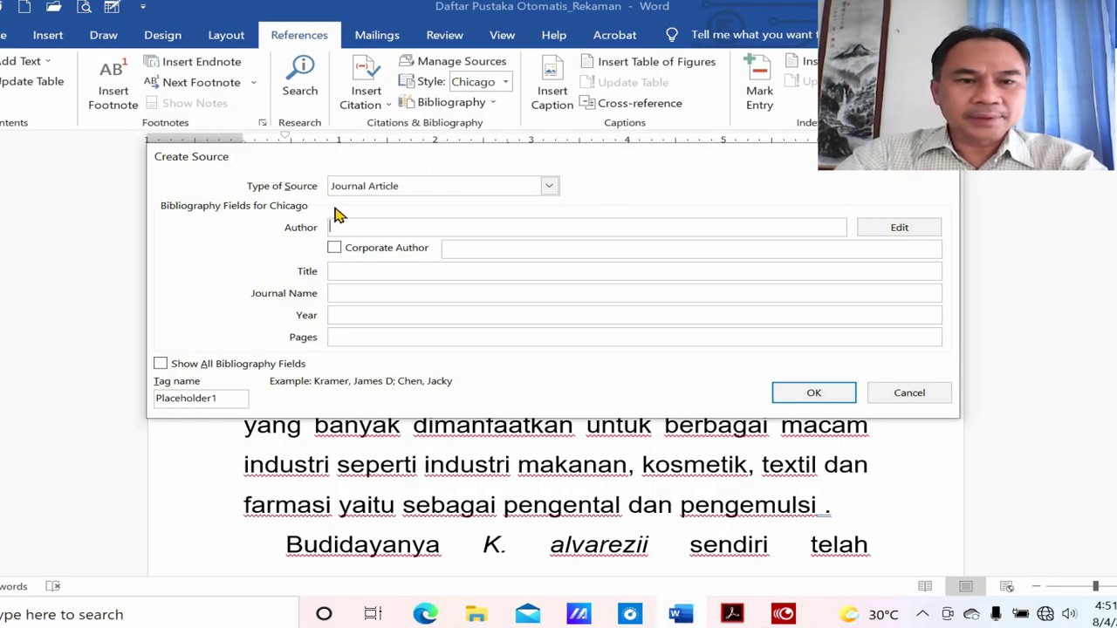
# Step: Paste the copied authors into the Author field and replace the first ampersand with a semicolon
pyautogui.rightClick(333, 227)
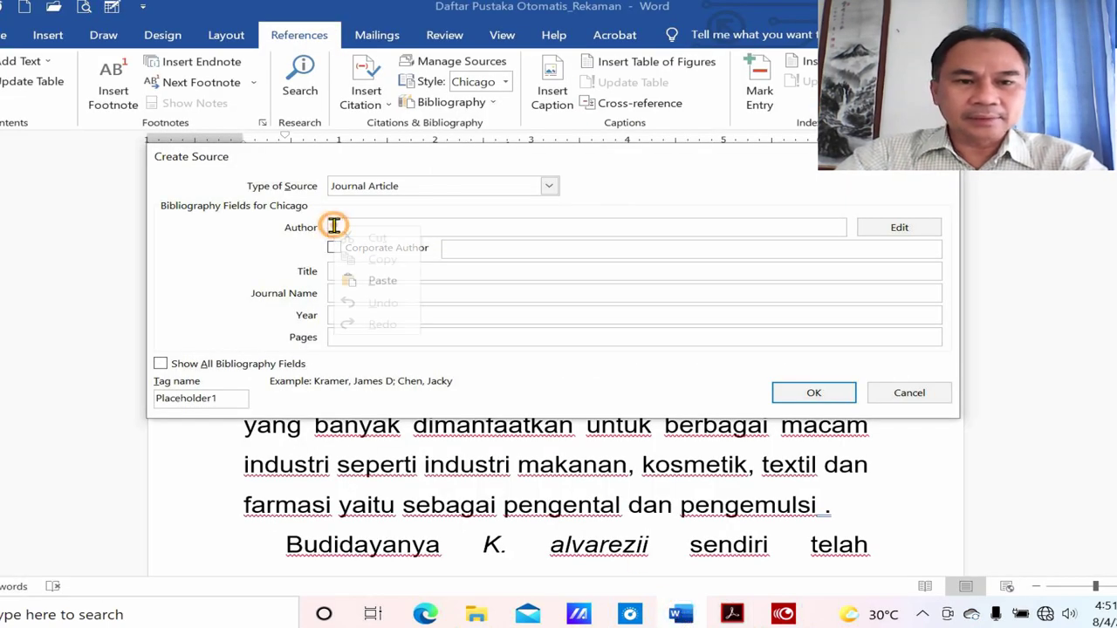
pyautogui.click(382, 281)
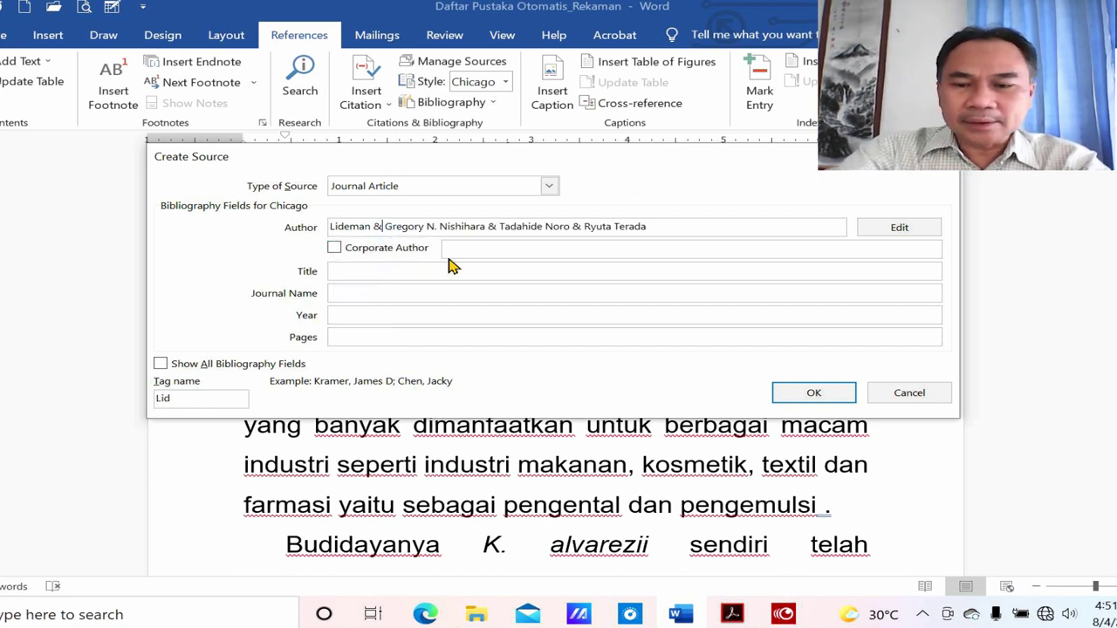
pyautogui.click(380, 227)
pyautogui.press('BackSpace')
pyautogui.press('BackSpace')
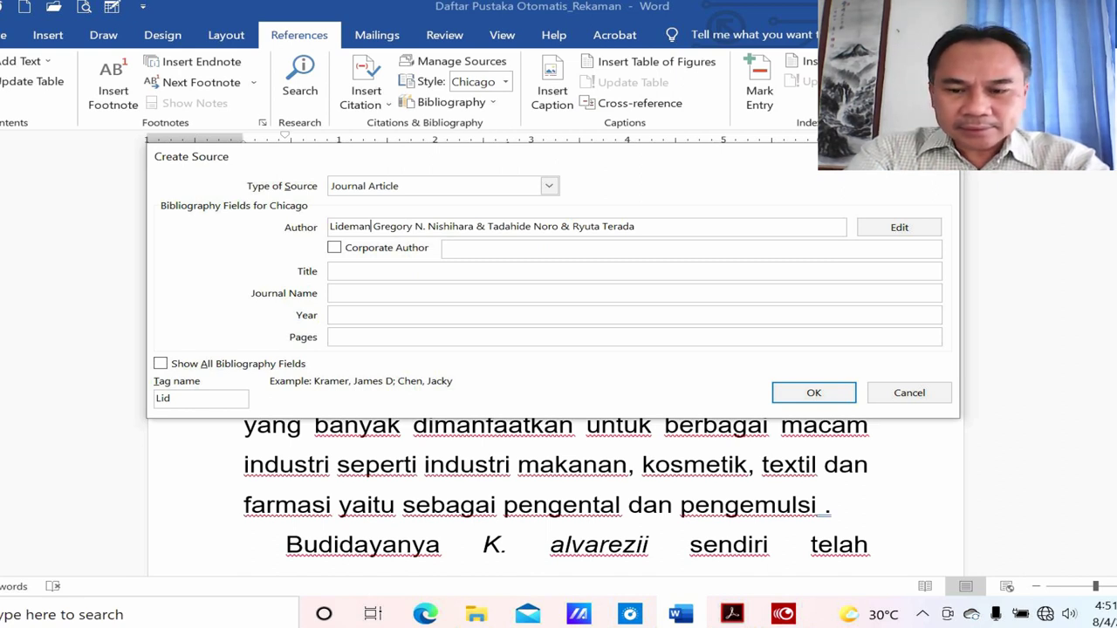
pyautogui.write(':')
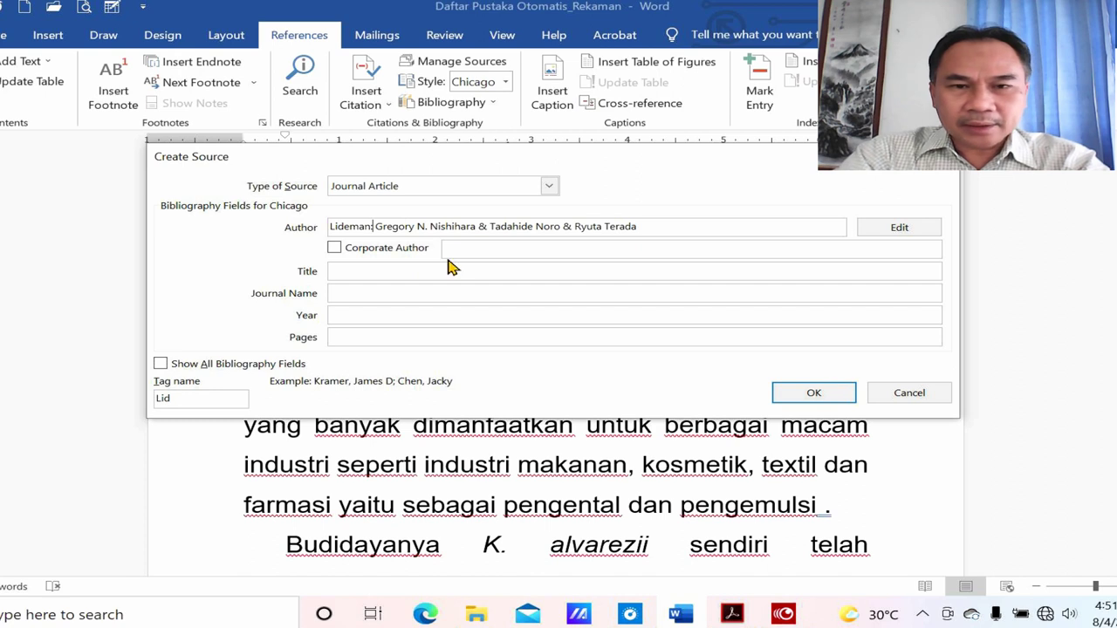
pyautogui.press('BackSpace')
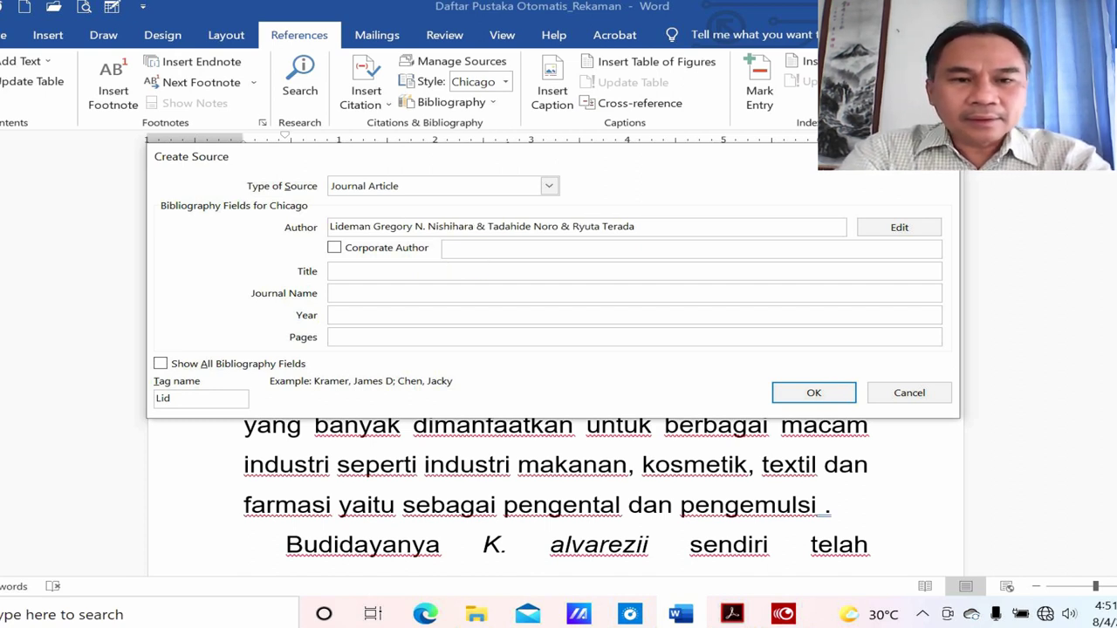
pyautogui.write(';')
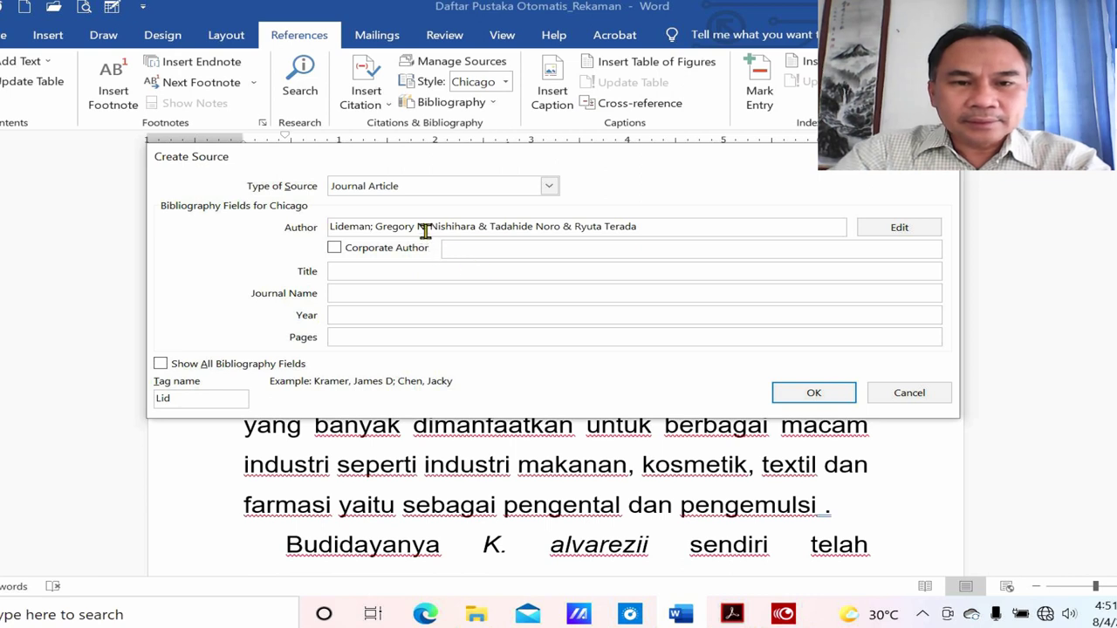
# Step: Delete the period after the second author's middle initial and replace the remaining ampersands with semicolons
pyautogui.click(428, 228)
pyautogui.press('BackSpace')
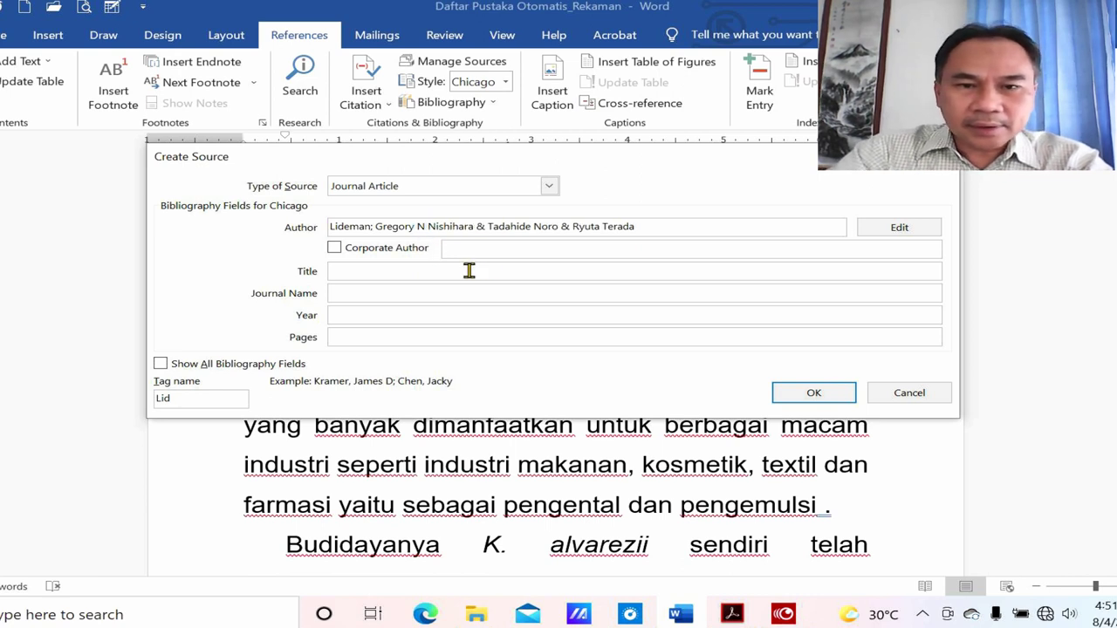
pyautogui.click(484, 229)
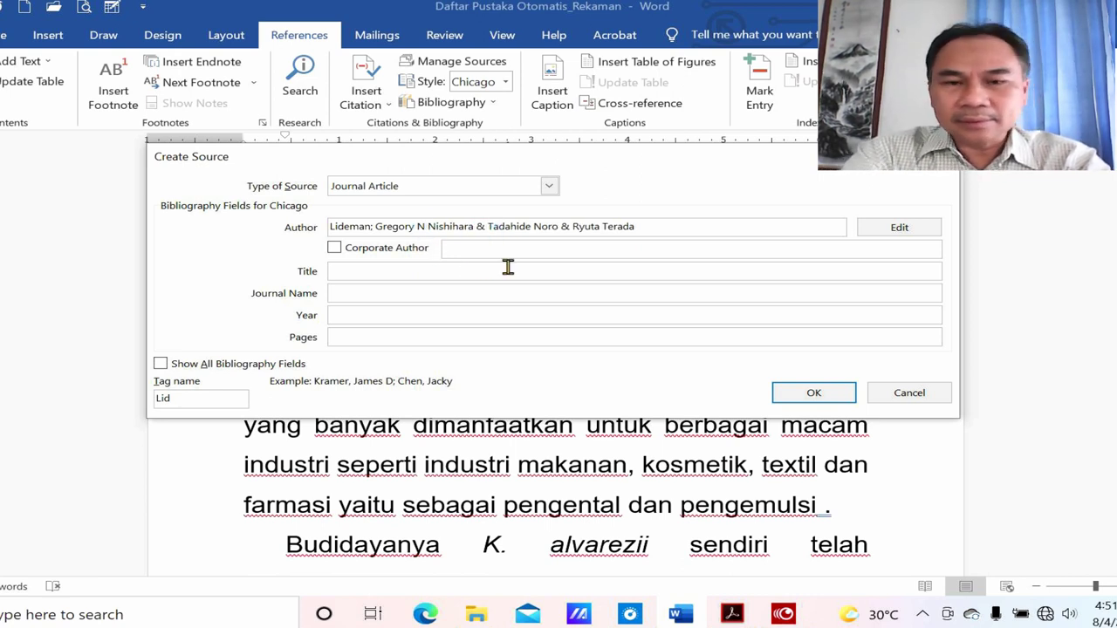
pyautogui.press('BackSpace')
pyautogui.press('BackSpace')
pyautogui.write(';')
pyautogui.press('Delete')
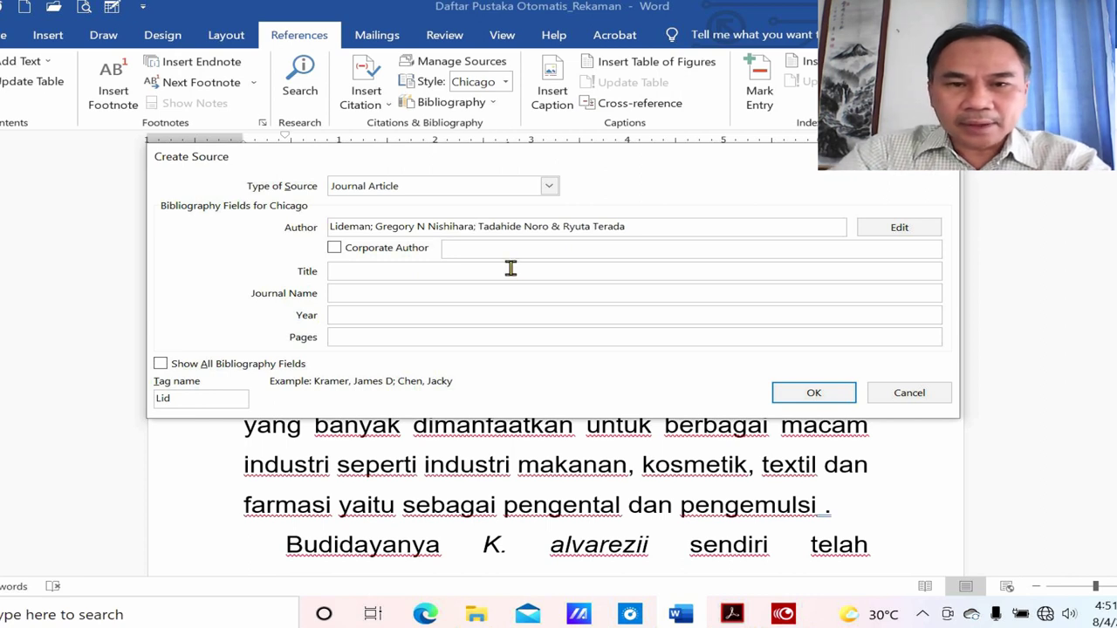
pyautogui.click(560, 227)
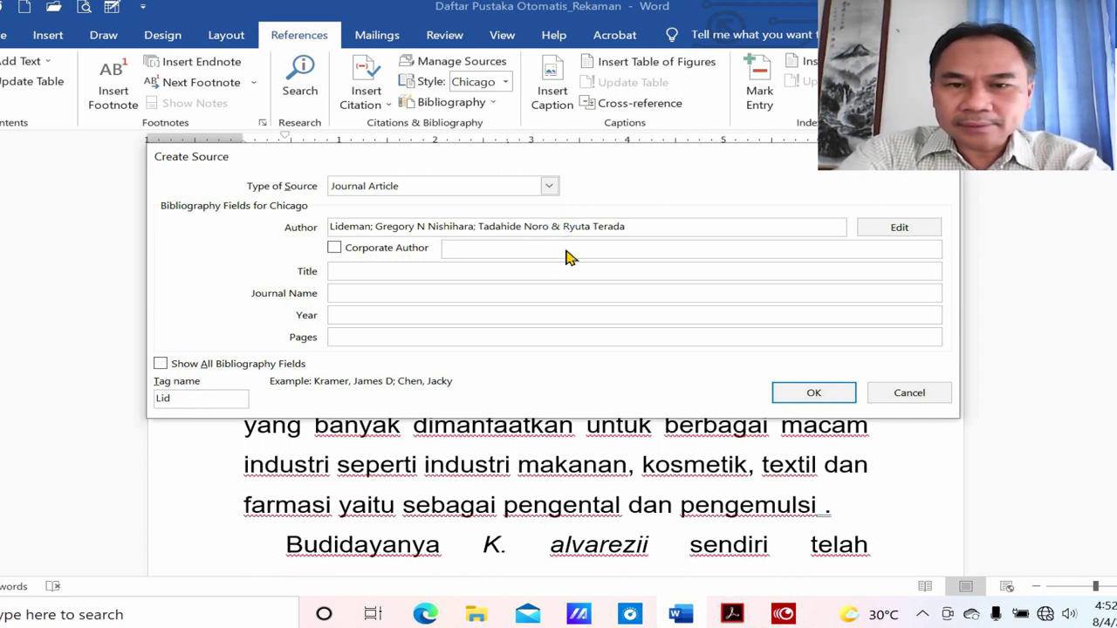
pyautogui.press('BackSpace')
pyautogui.press('BackSpace')
pyautogui.write(';')
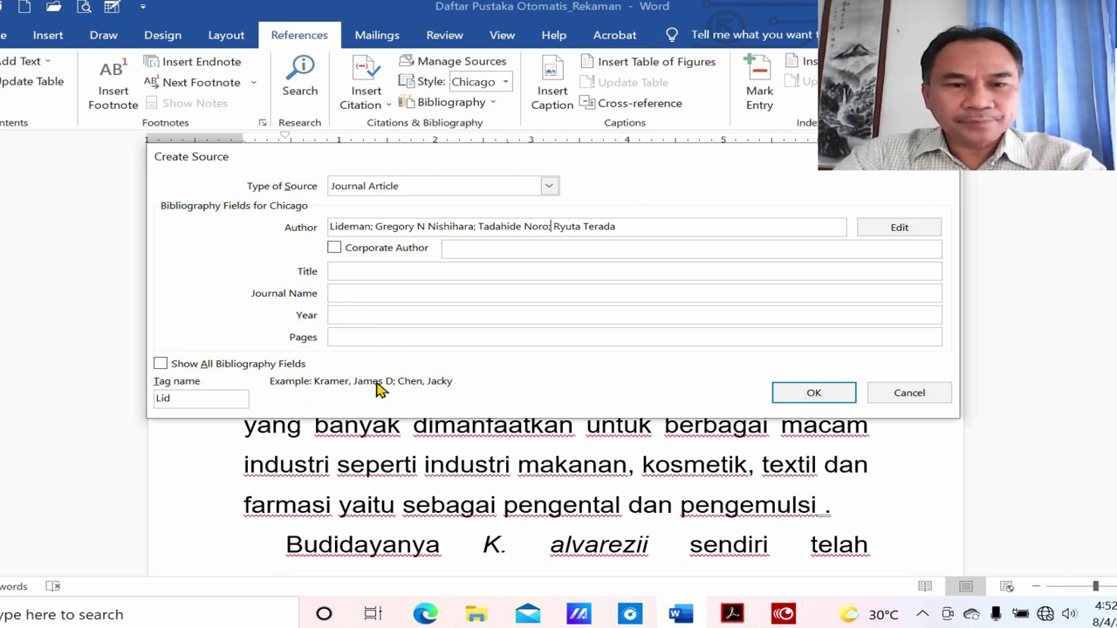
pyautogui.click(377, 275)
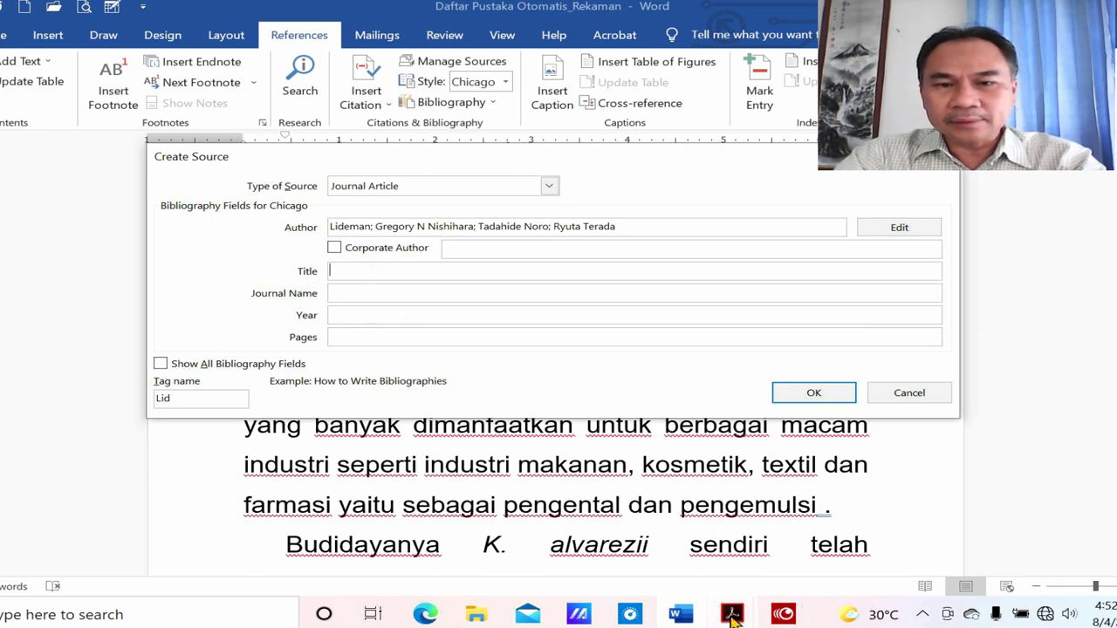
# Step: Paste the title's first line, starting 'Effect of temperature', into the source Title field
pyautogui.moveTo(731, 618)
pyautogui.click(802, 558)
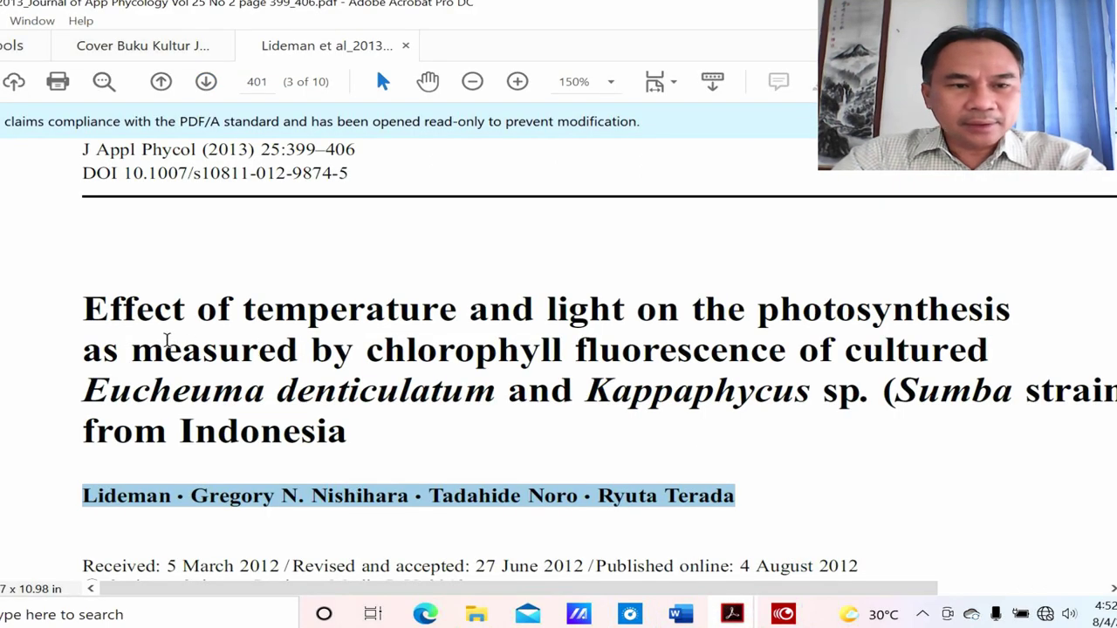
pyautogui.moveTo(83, 301); pyautogui.dragTo(347, 436)
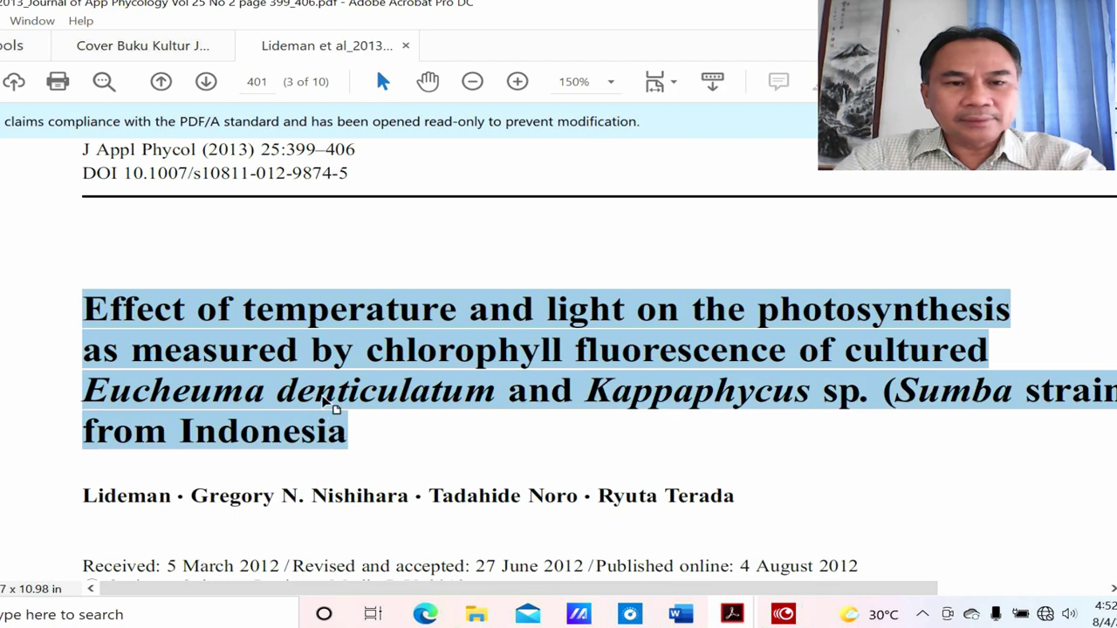
pyautogui.rightClick(307, 318)
pyautogui.click(336, 334)
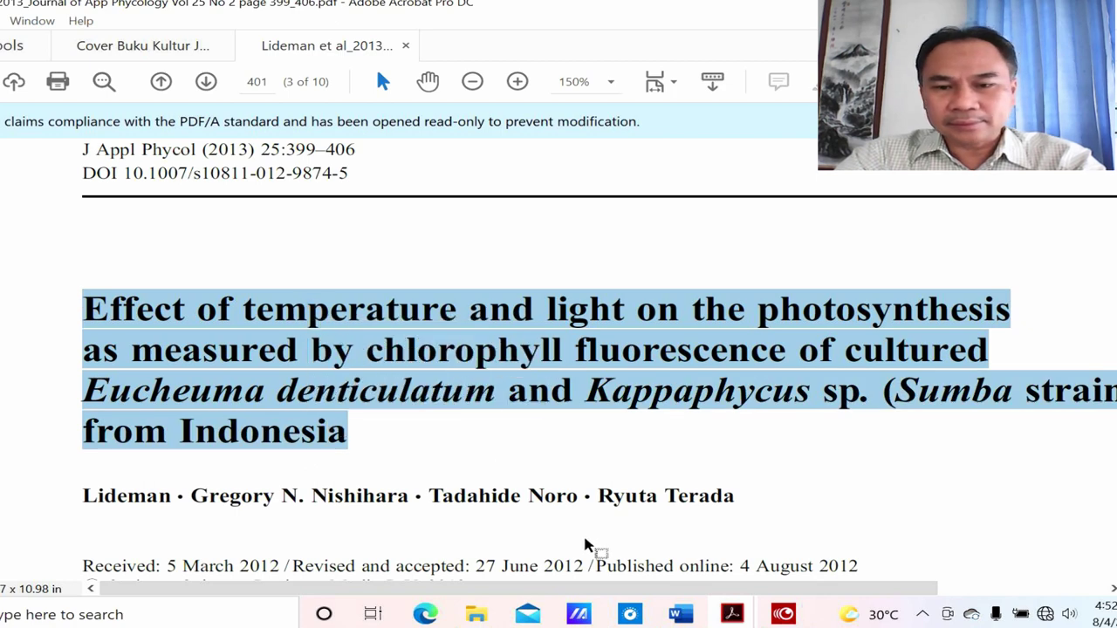
pyautogui.click(681, 614)
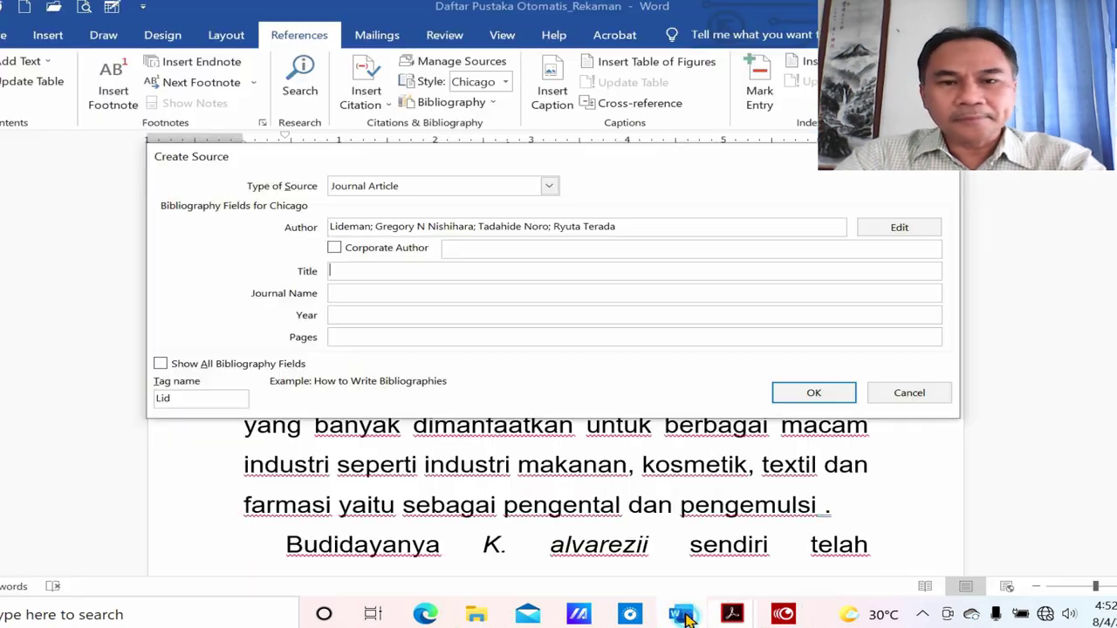
pyautogui.rightClick(353, 276)
pyautogui.click(399, 329)
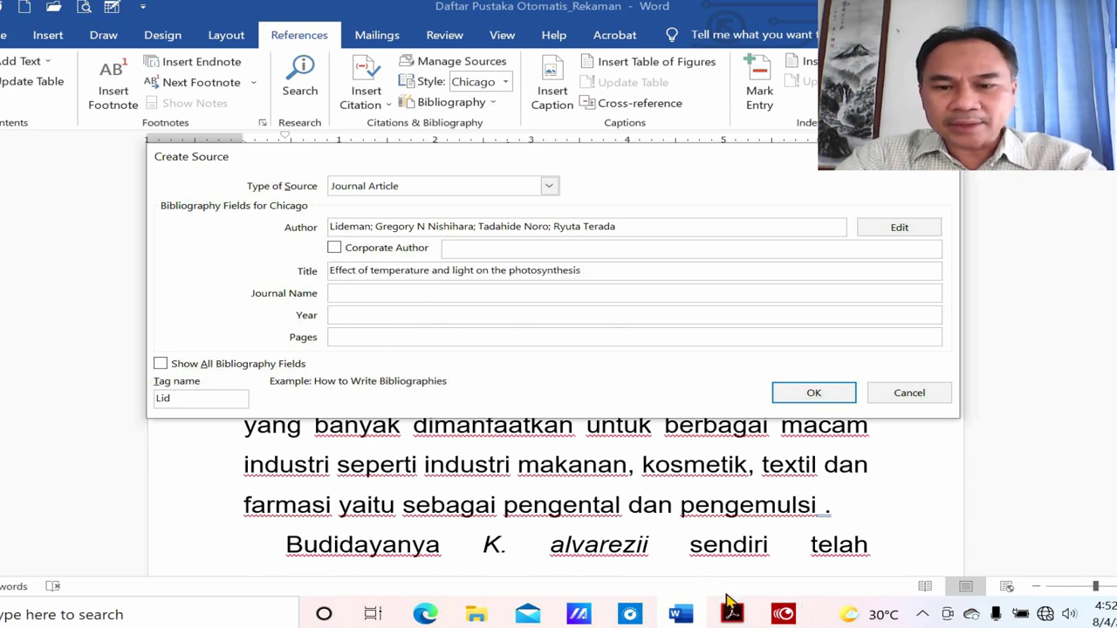
# Step: Append the second title line copied from the Lideman PDF to the Title field
pyautogui.click(731, 611)
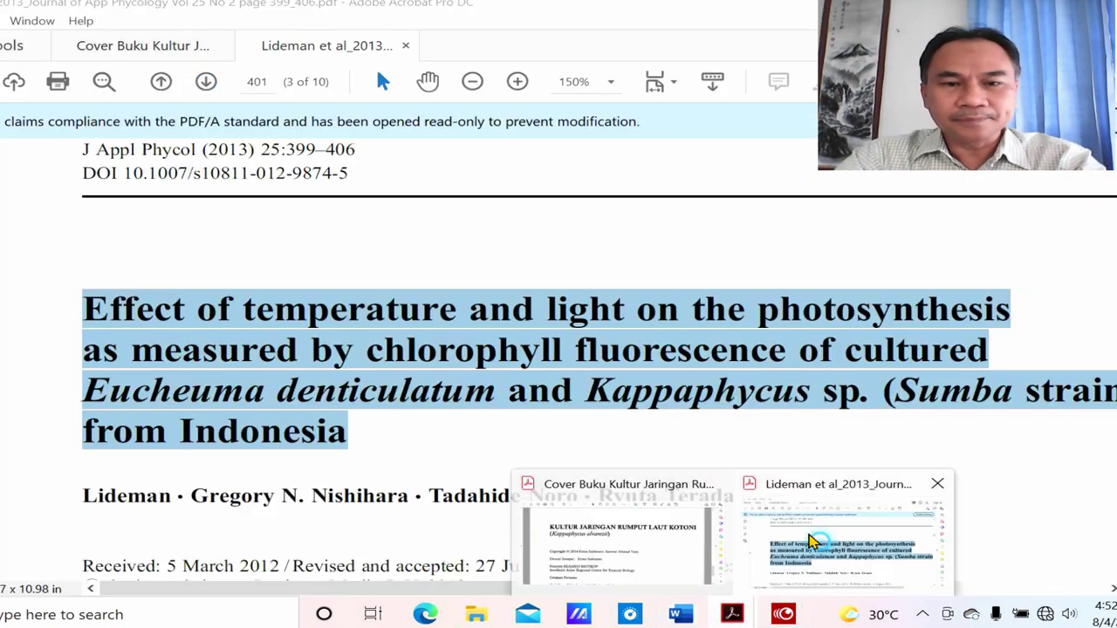
pyautogui.click(811, 541)
pyautogui.click(511, 349)
pyautogui.moveTo(88, 353); pyautogui.dragTo(907, 358)
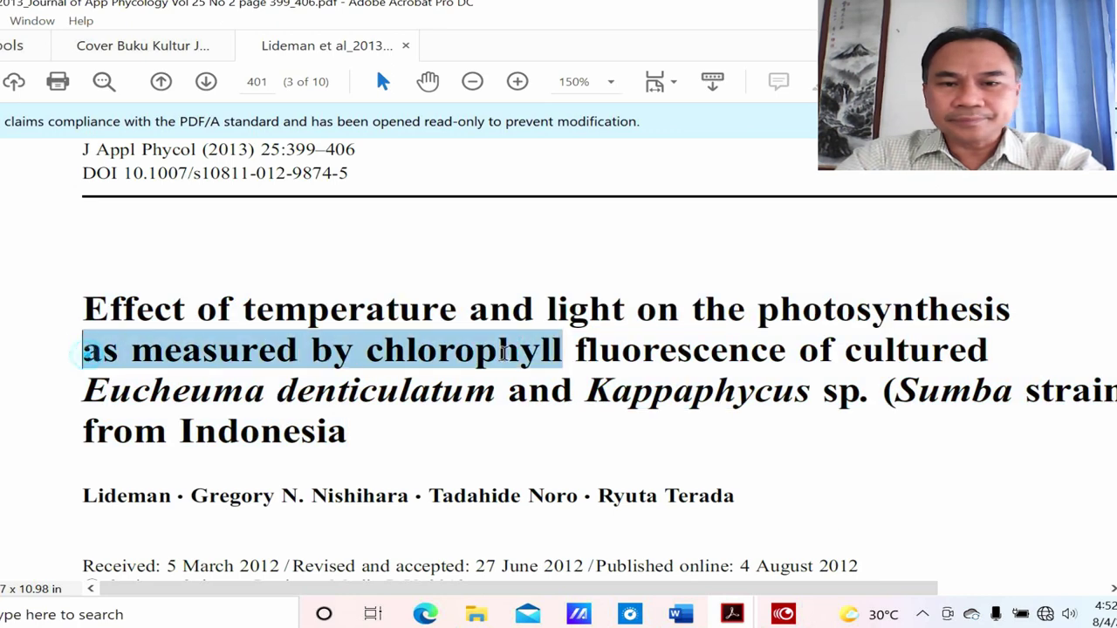
pyautogui.rightClick(907, 358)
pyautogui.click(942, 375)
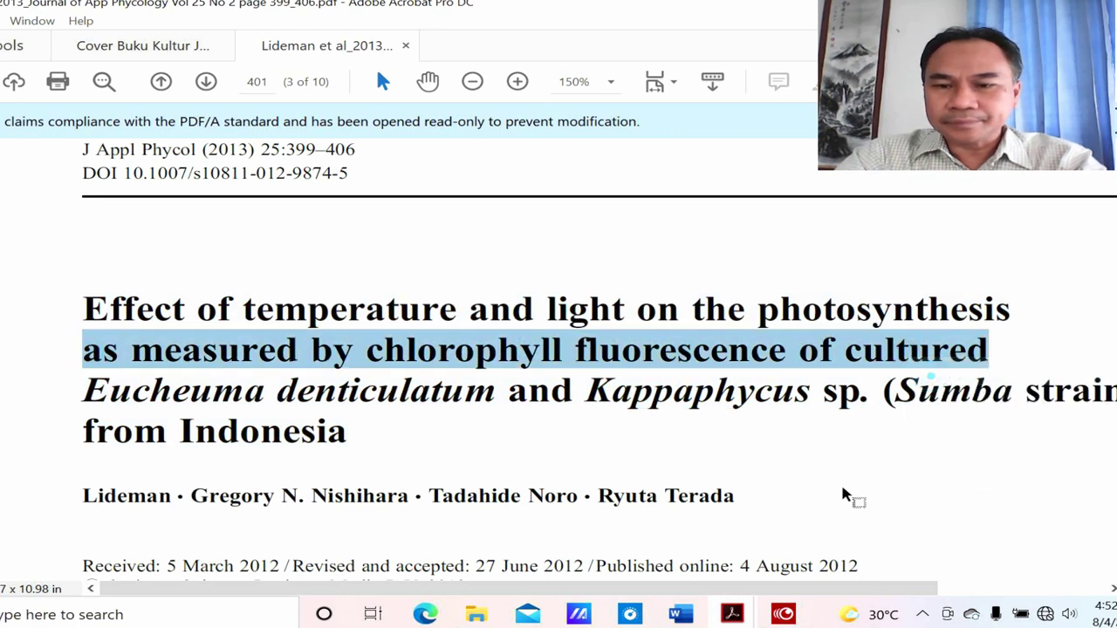
pyautogui.click(680, 610)
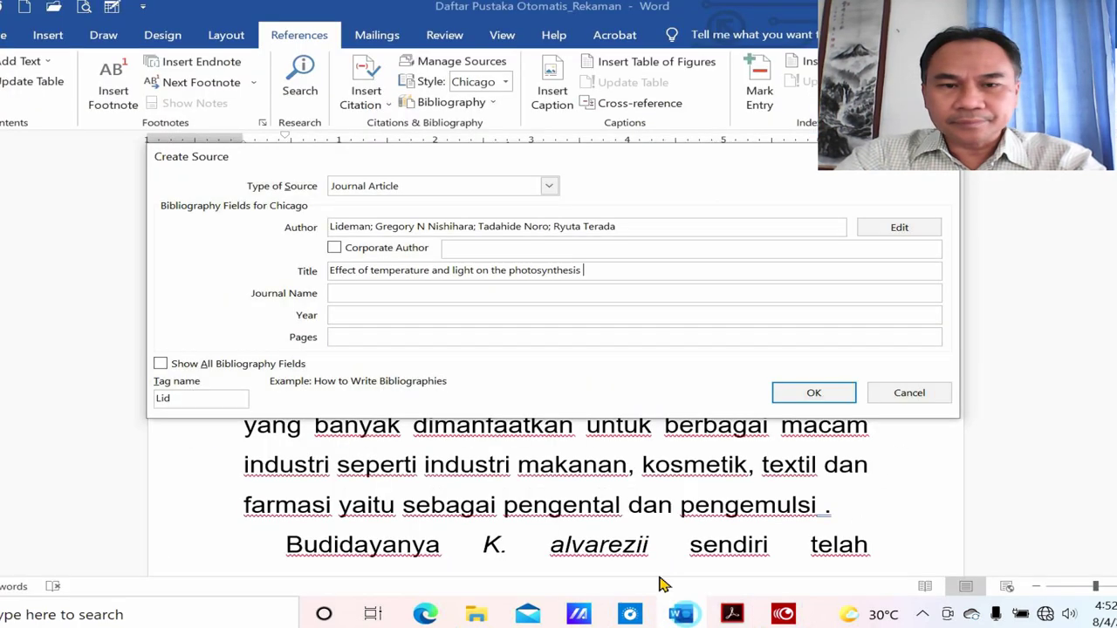
pyautogui.rightClick(593, 271)
pyautogui.click(643, 319)
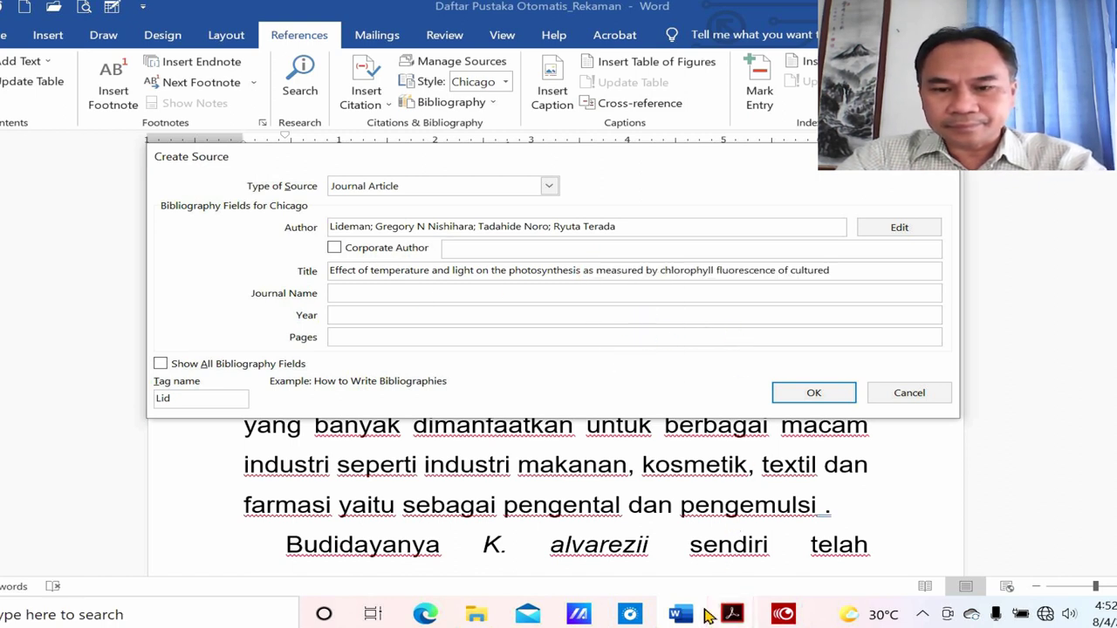
# Step: Append the third title line, ending 'Sumba strain', to the Title field
pyautogui.moveTo(730, 616)
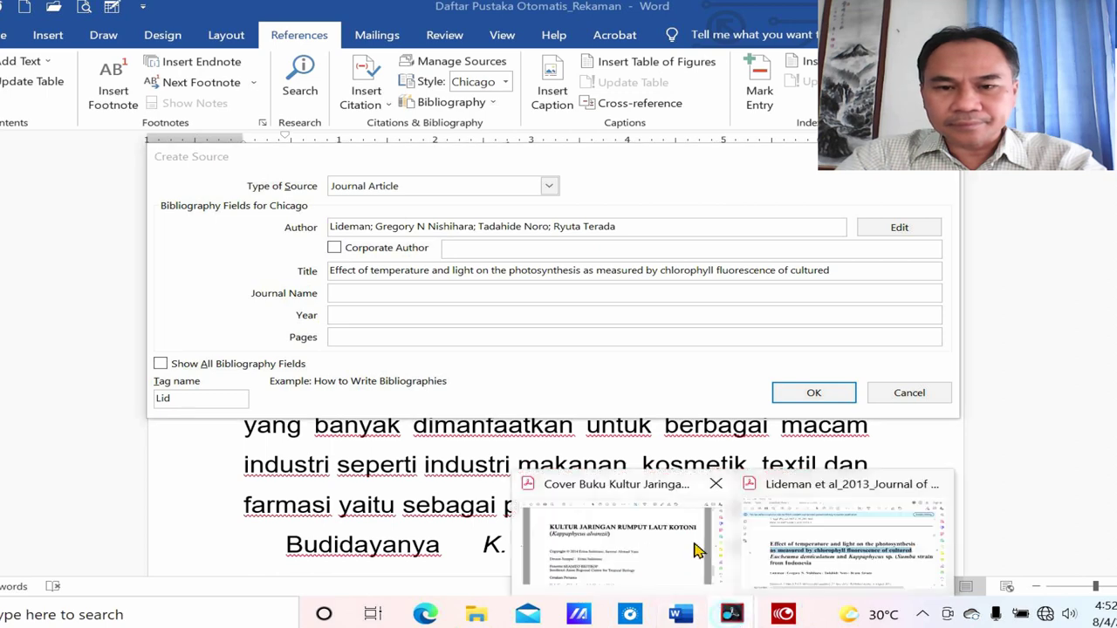
pyautogui.click(837, 532)
pyautogui.moveTo(91, 388); pyautogui.dragTo(1056, 417)
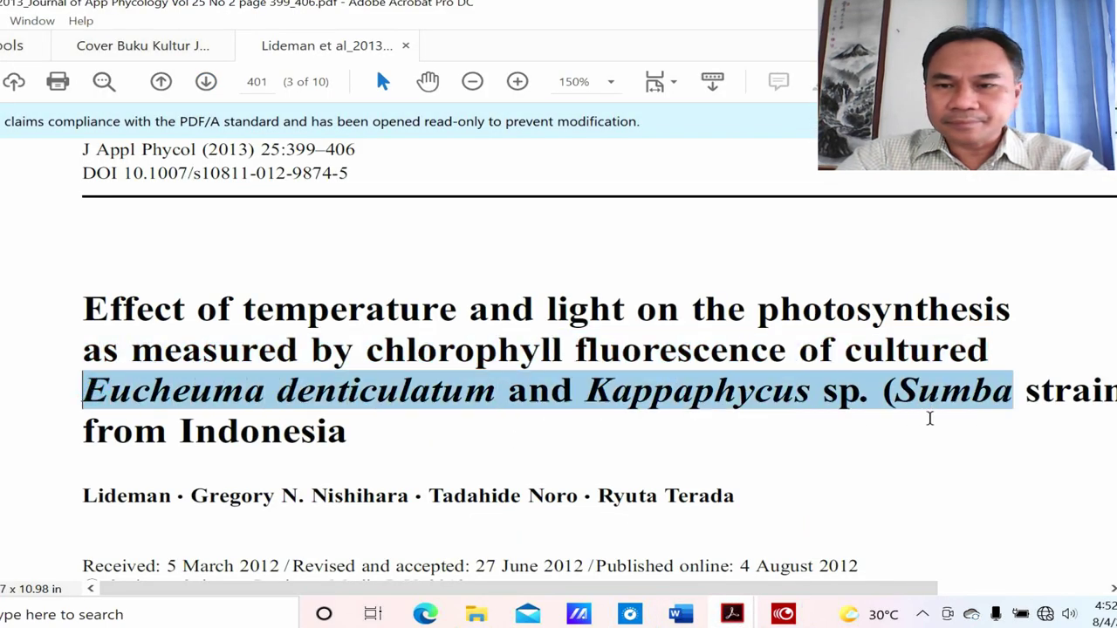
pyautogui.rightClick(1047, 391)
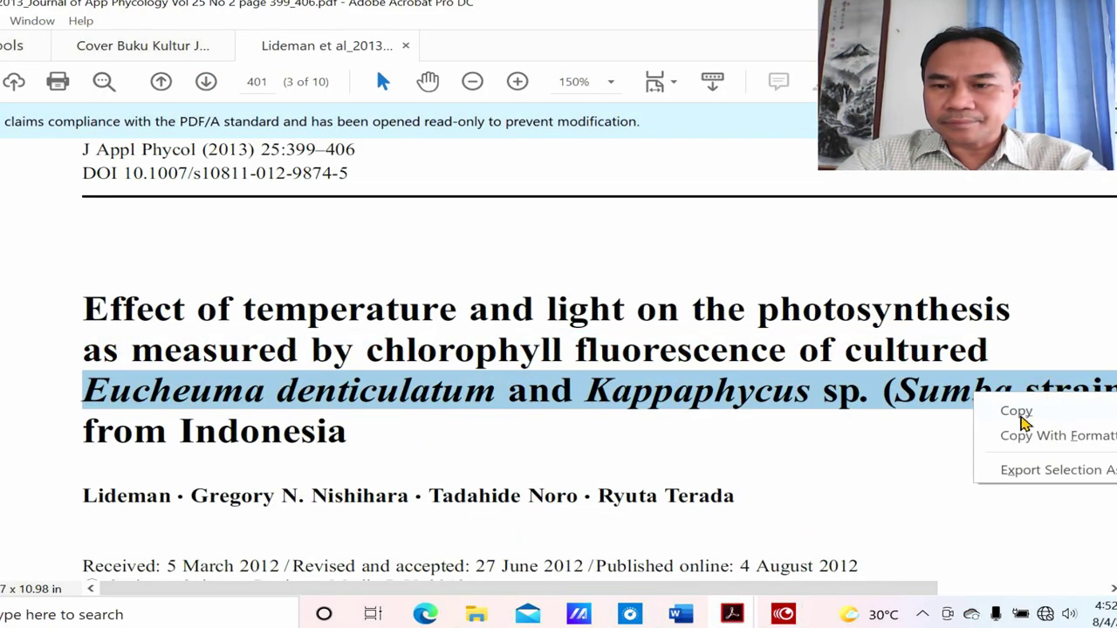
pyautogui.click(1022, 411)
pyautogui.click(737, 615)
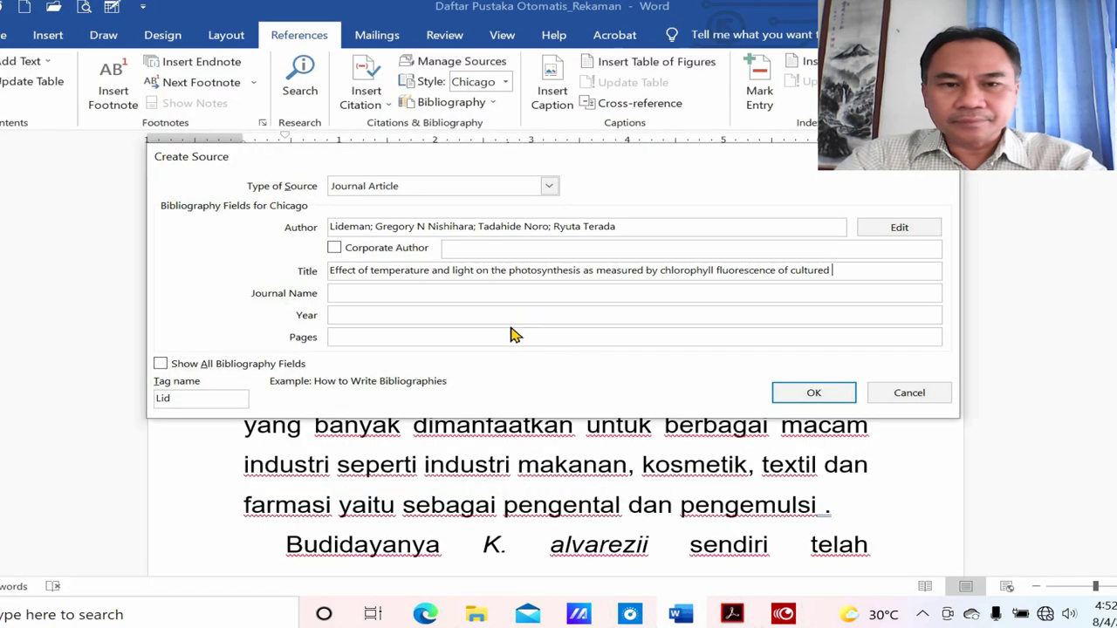
pyautogui.click(875, 270)
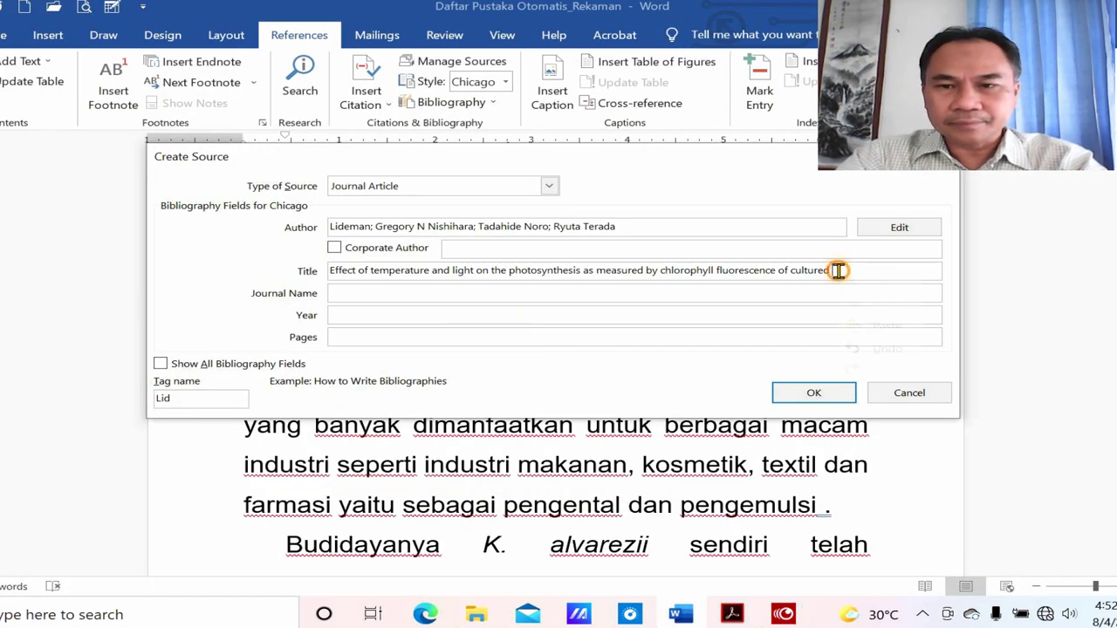
pyautogui.rightClick(842, 271)
pyautogui.click(880, 312)
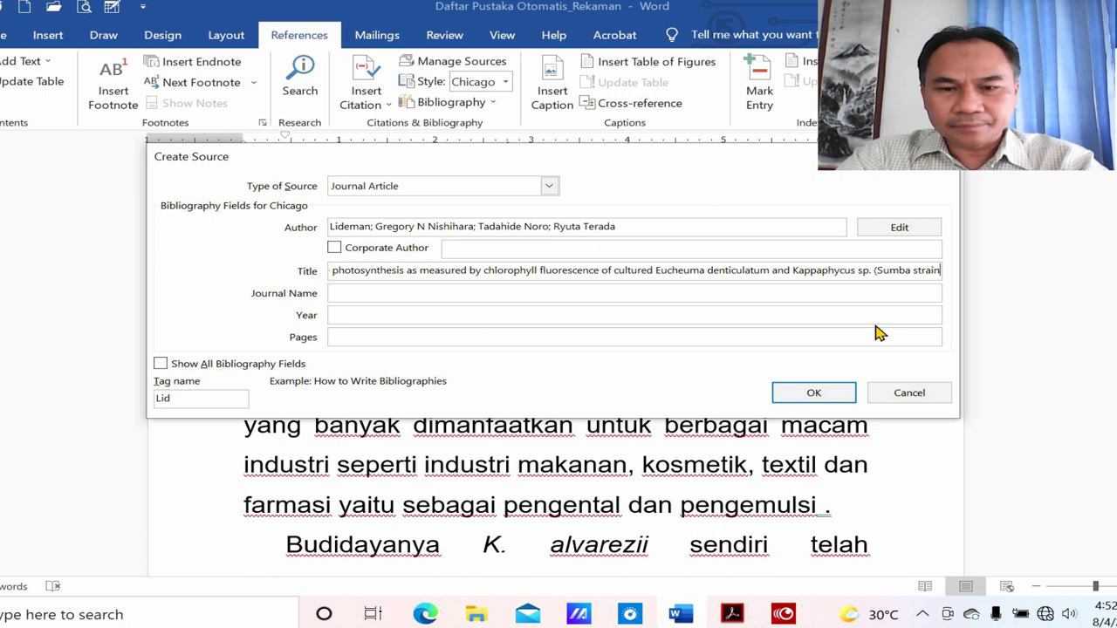
# Step: Finish the Title by appending 'from Indonesia' copied from the PDF
pyautogui.click(733, 614)
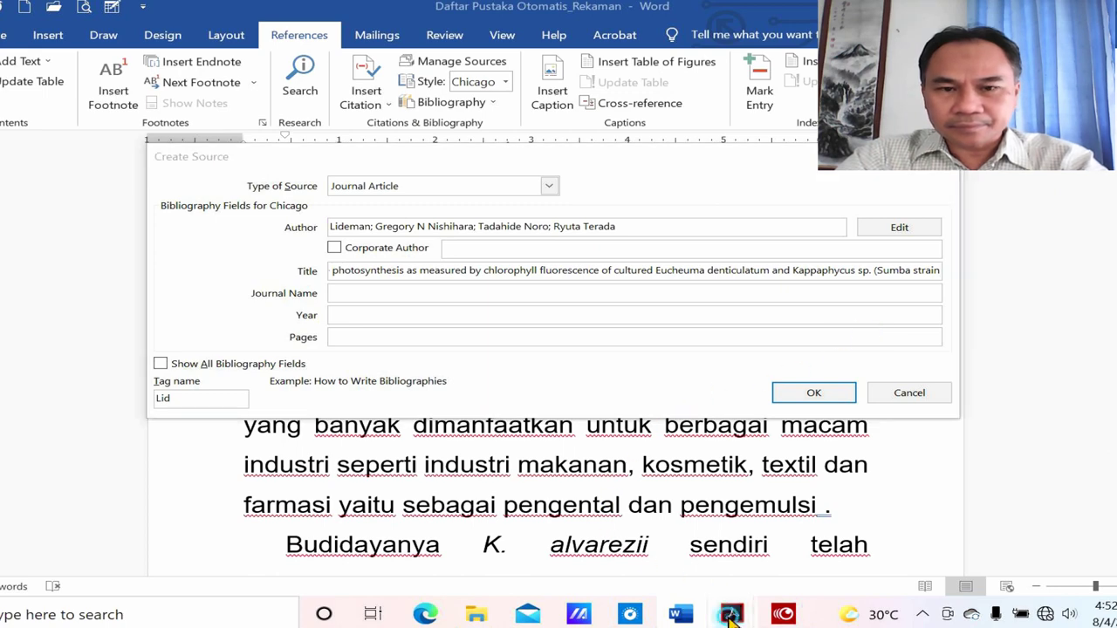
pyautogui.click(797, 555)
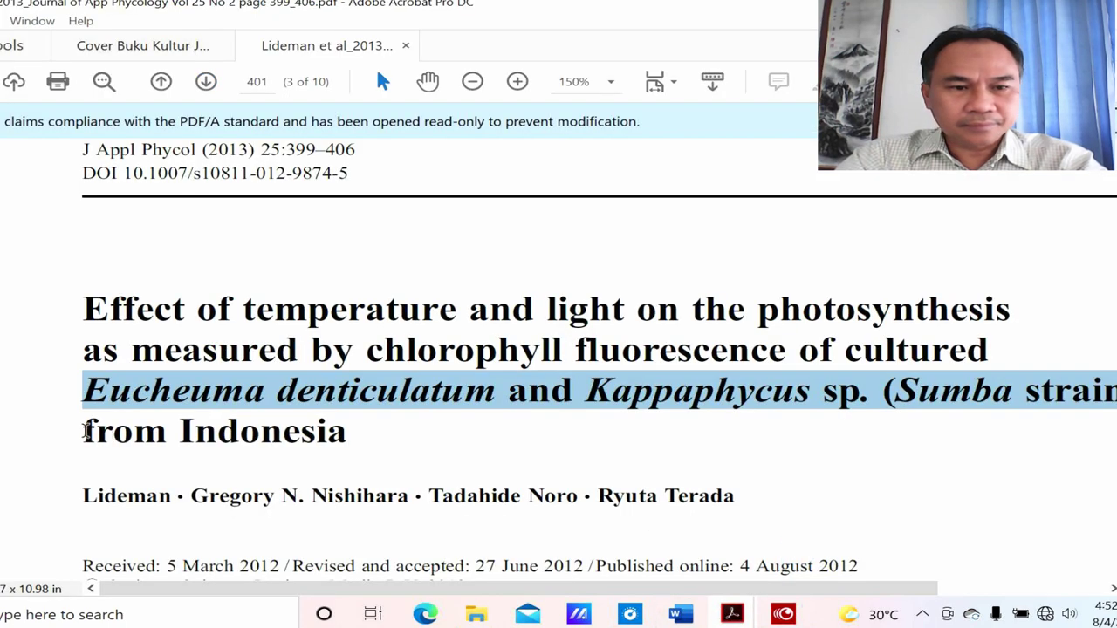
pyautogui.tripleClick(85, 431)
pyautogui.rightClick(302, 433)
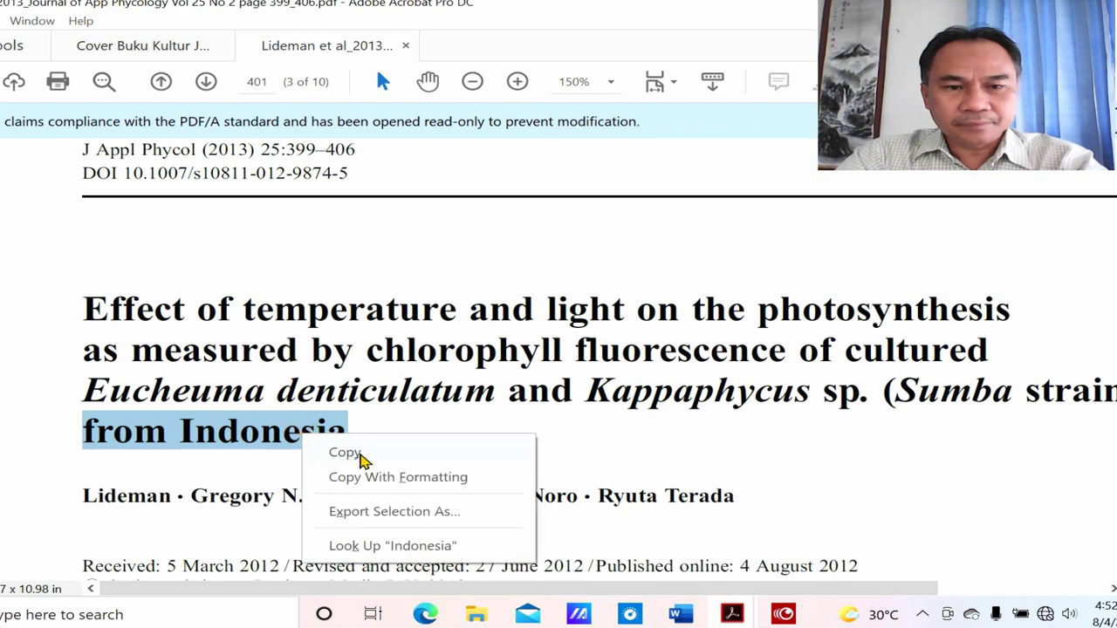
pyautogui.click(345, 452)
pyautogui.click(680, 614)
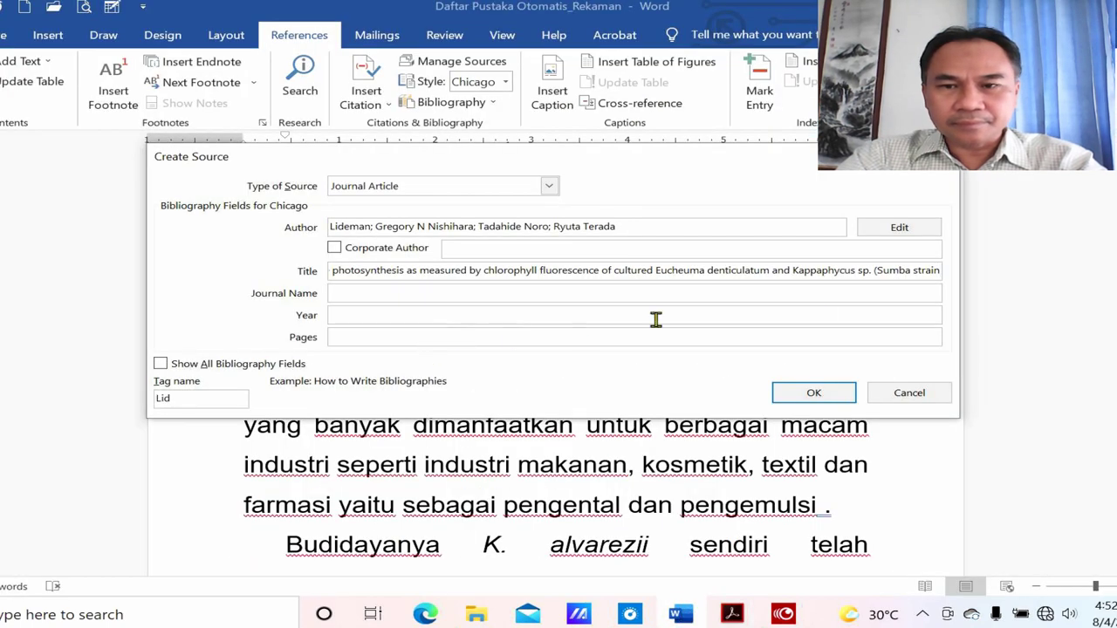
pyautogui.click(938, 274)
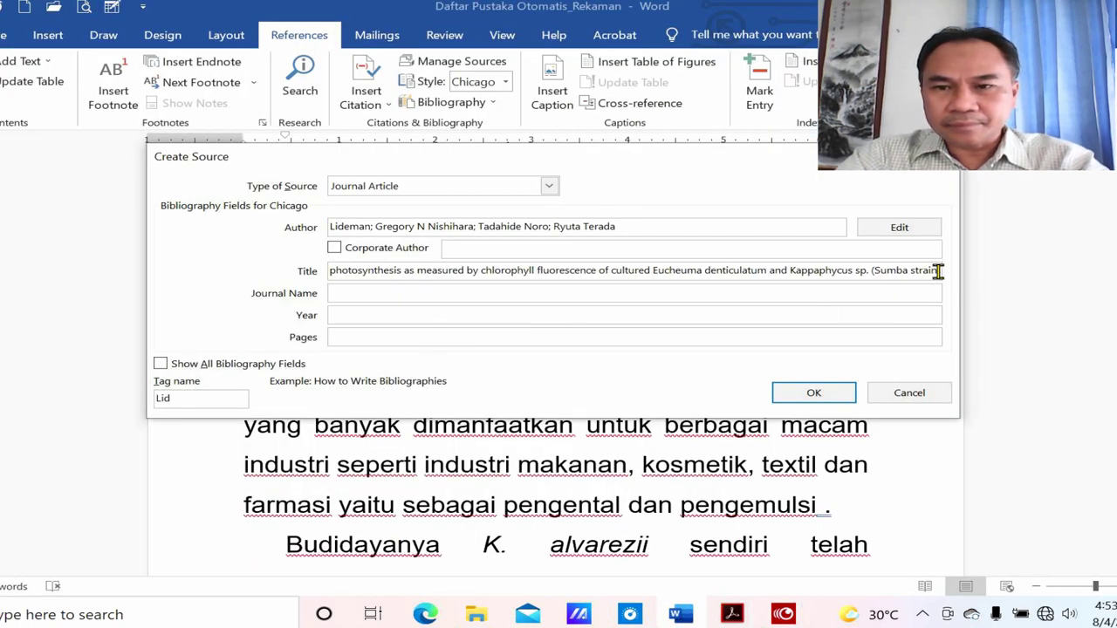
pyautogui.rightClick(938, 271)
pyautogui.click(982, 326)
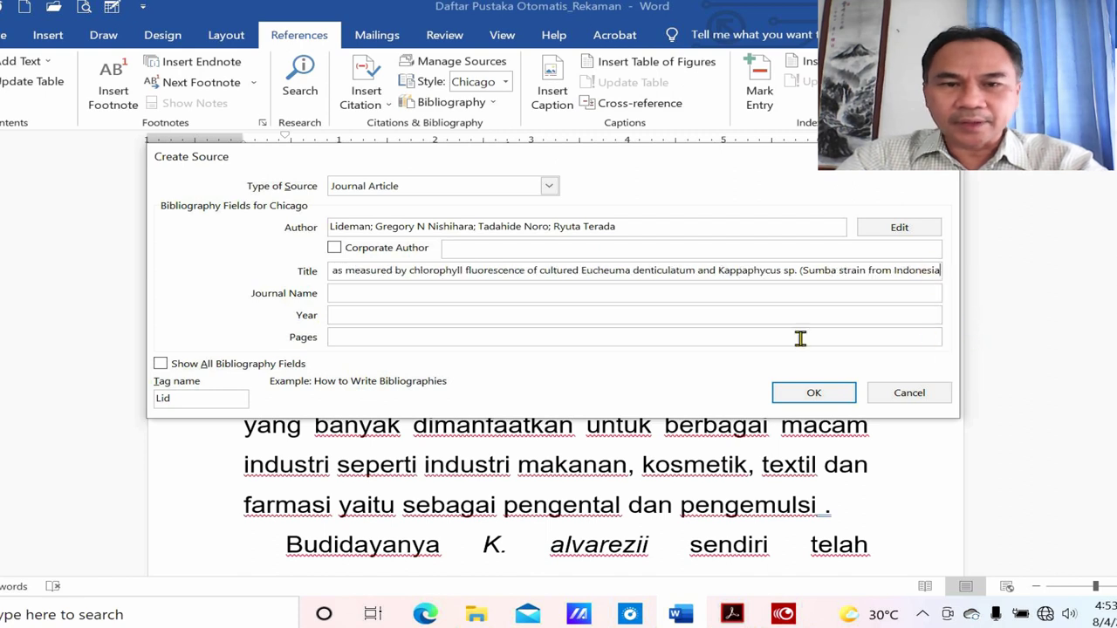
pyautogui.click(393, 291)
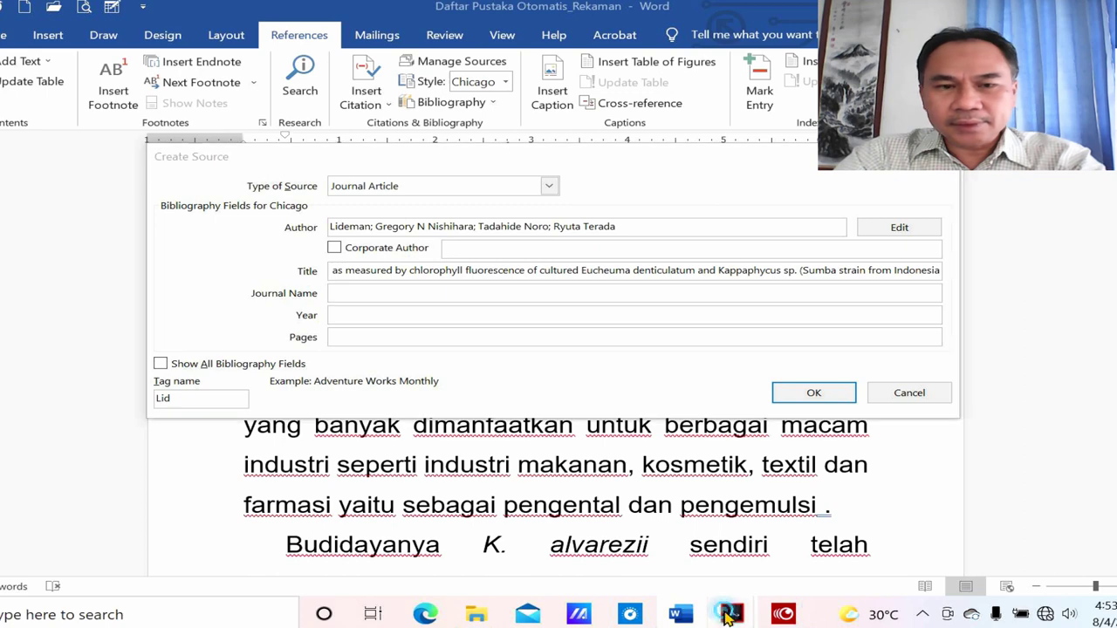
# Step: Fill the Journal Name with 'J Appl Phycol' copied from the article PDF
pyautogui.moveTo(731, 611)
pyautogui.click(776, 534)
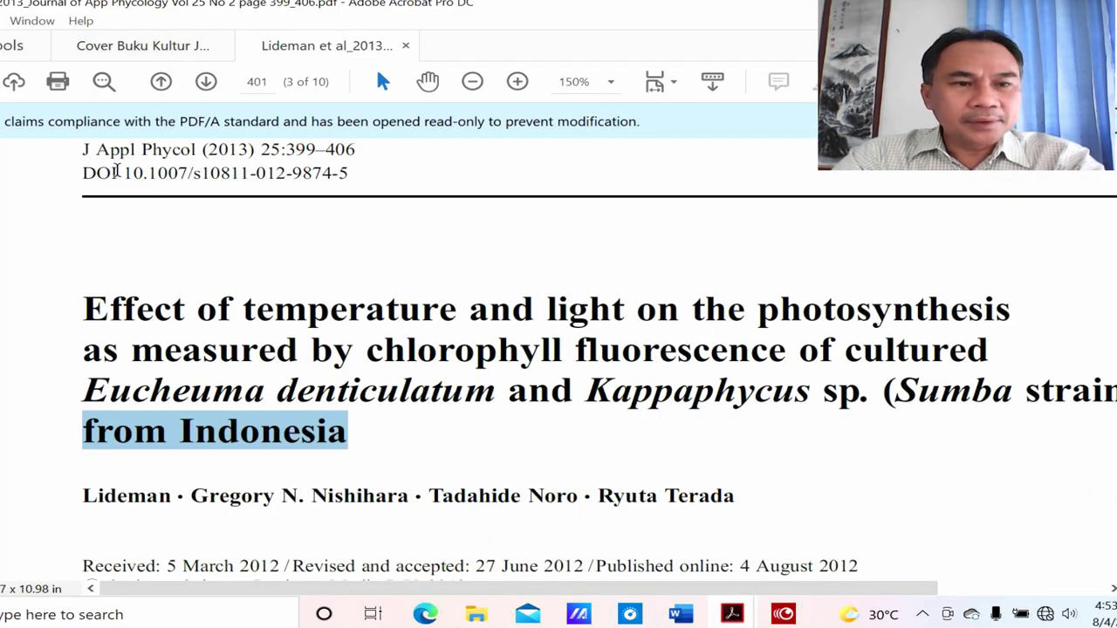
pyautogui.moveTo(85, 149); pyautogui.dragTo(190, 152)
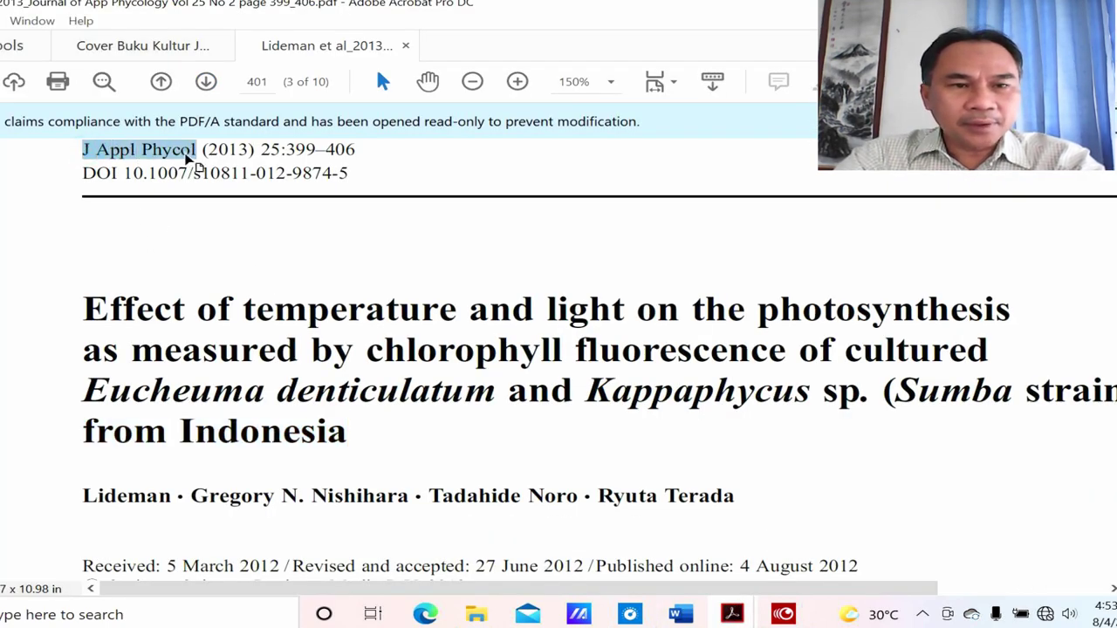
pyautogui.rightClick(187, 155)
pyautogui.click(218, 173)
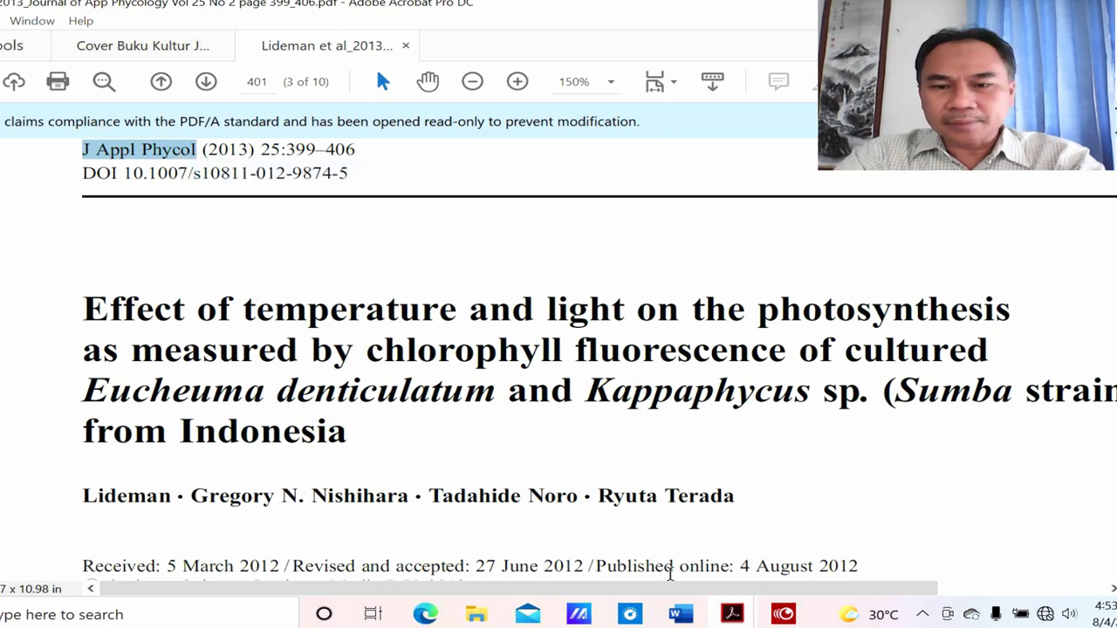
pyautogui.click(681, 614)
pyautogui.rightClick(342, 292)
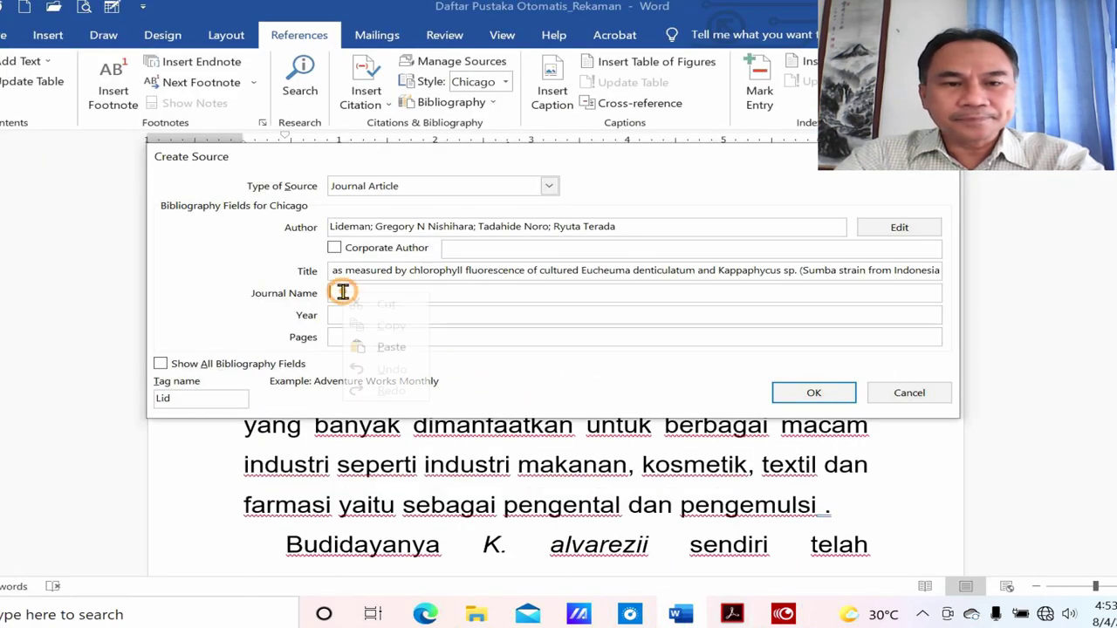
pyautogui.click(389, 346)
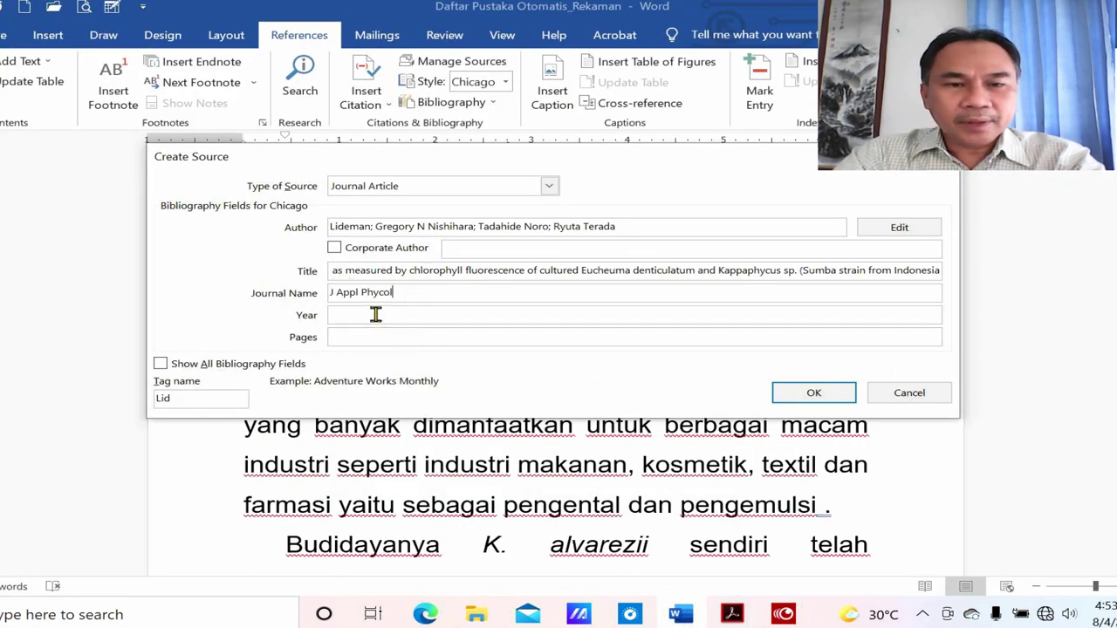
pyautogui.click(376, 314)
# Step: Set the source's Year to 2013, copied from the article PDF
pyautogui.click(731, 615)
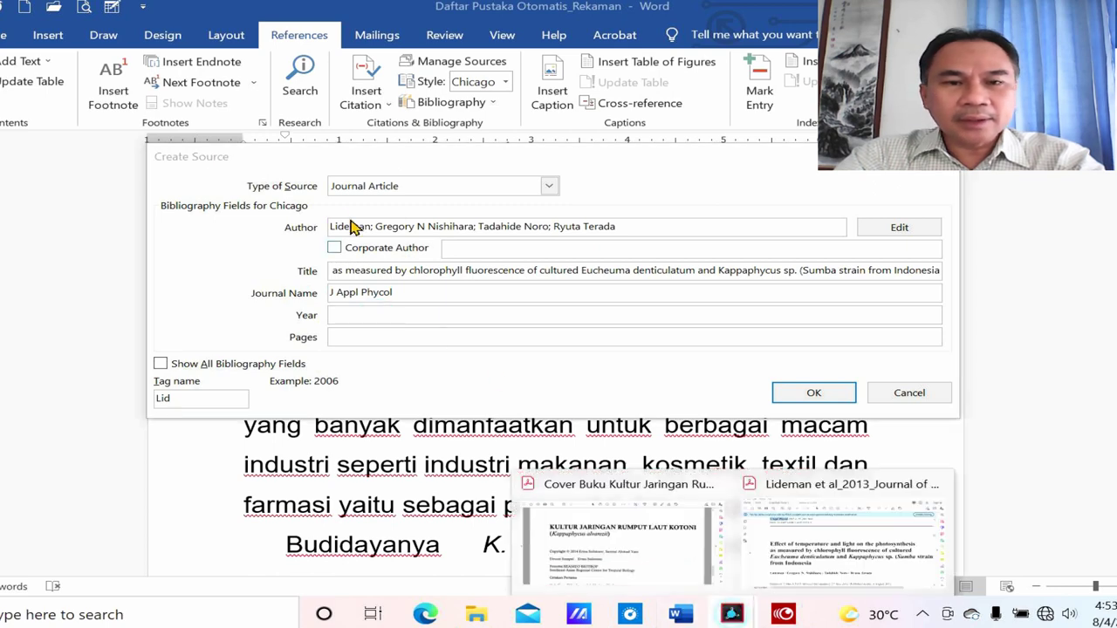
pyautogui.click(759, 532)
pyautogui.click(216, 149)
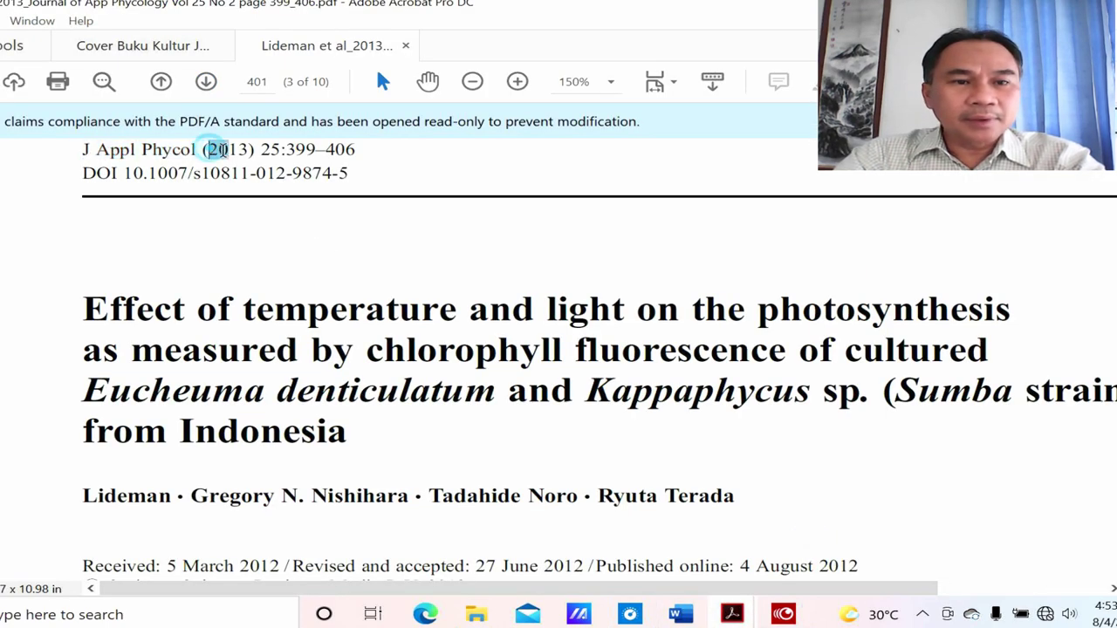
pyautogui.moveTo(209, 149); pyautogui.dragTo(250, 150)
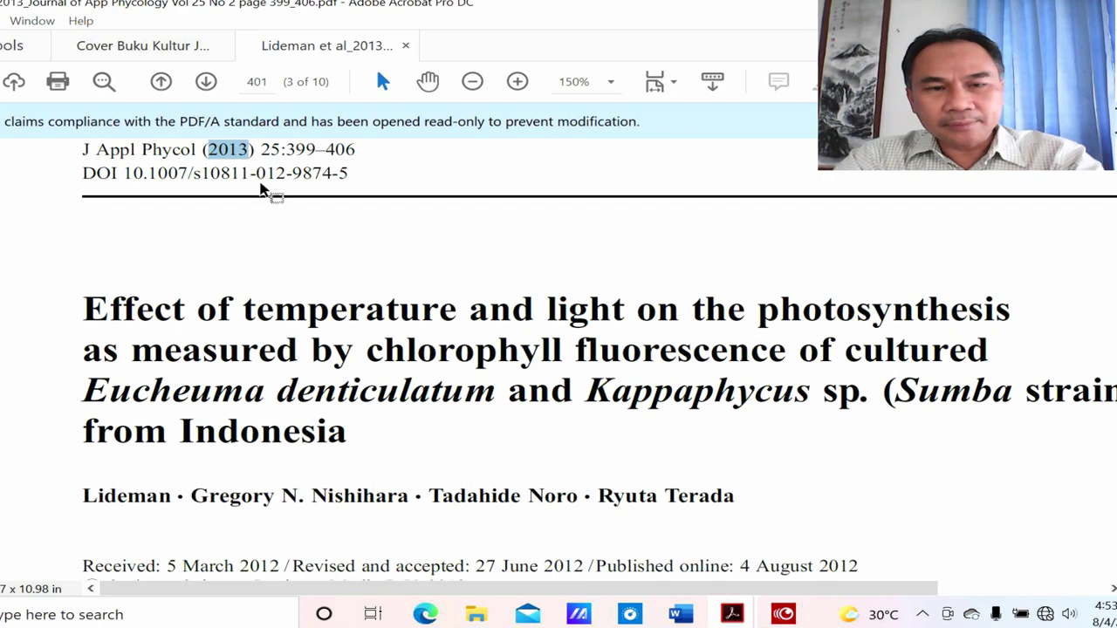
pyautogui.click(680, 614)
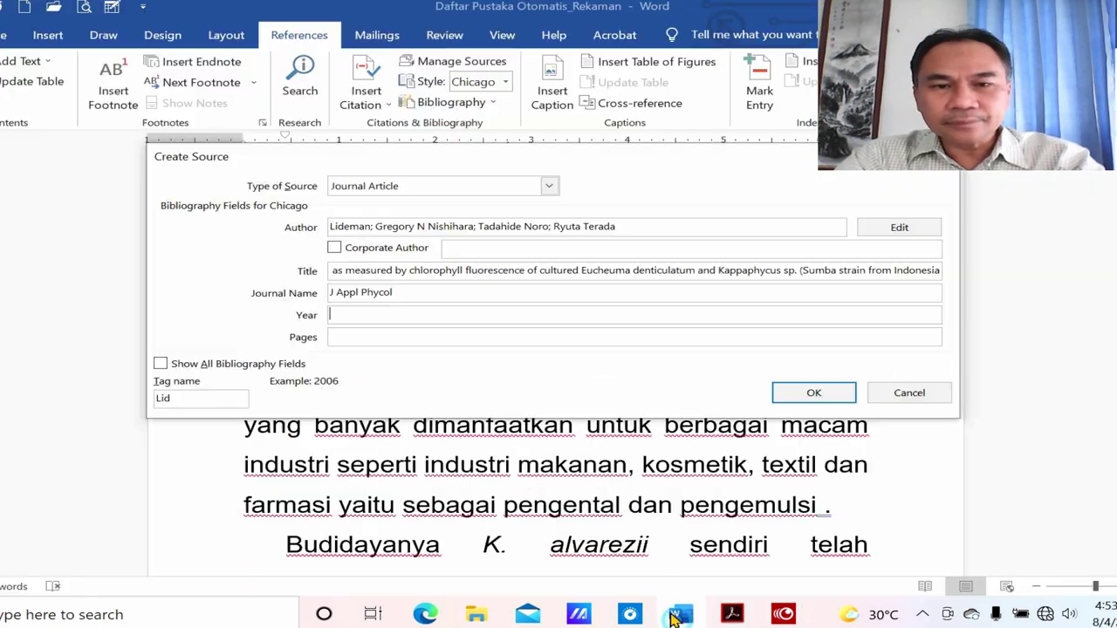
pyautogui.click(367, 317)
pyautogui.rightClick(359, 318)
pyautogui.click(412, 376)
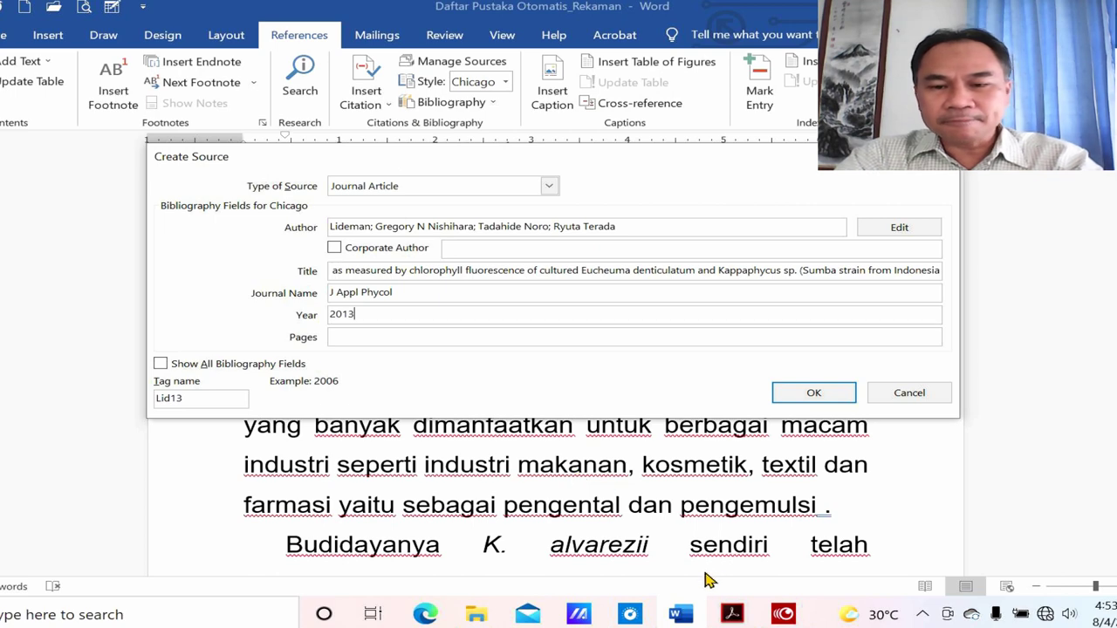
pyautogui.click(448, 336)
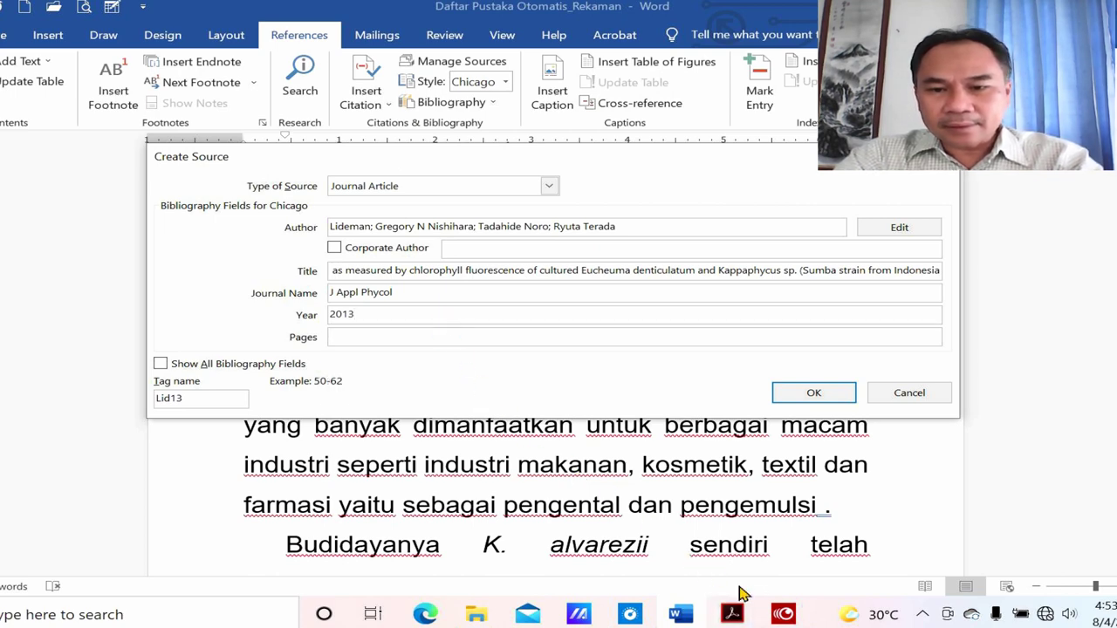
# Step: Enter pages 399–406 and save the source, inserting the citation (Lideman, et al. 2013)
pyautogui.moveTo(733, 614)
pyautogui.click(768, 518)
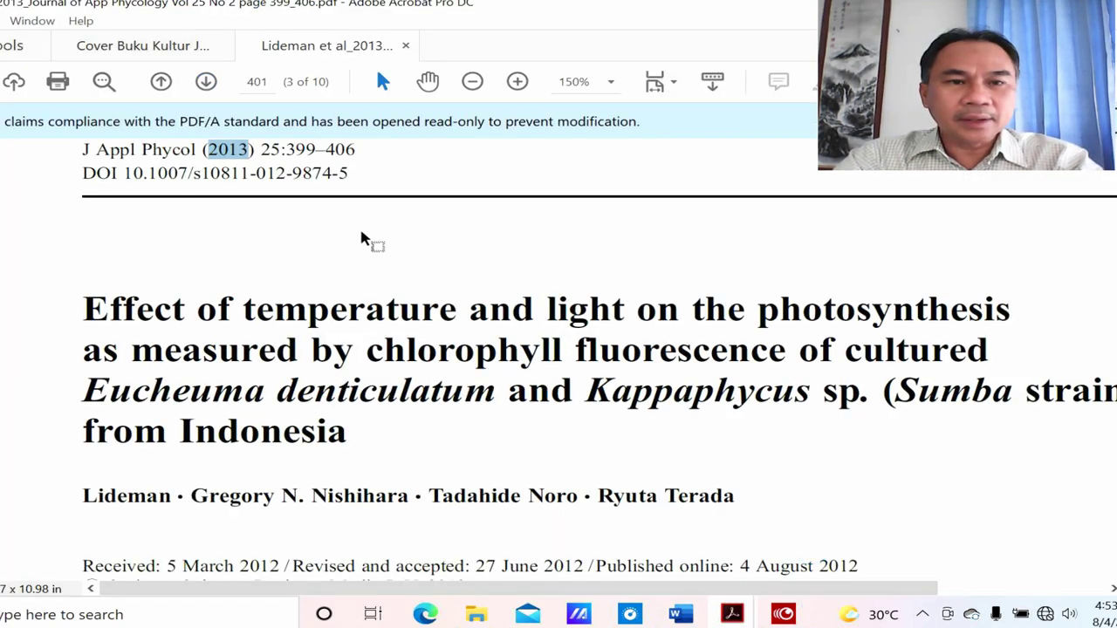
pyautogui.moveTo(295, 150); pyautogui.dragTo(356, 157)
pyautogui.hotkey('ctrl', 'c')
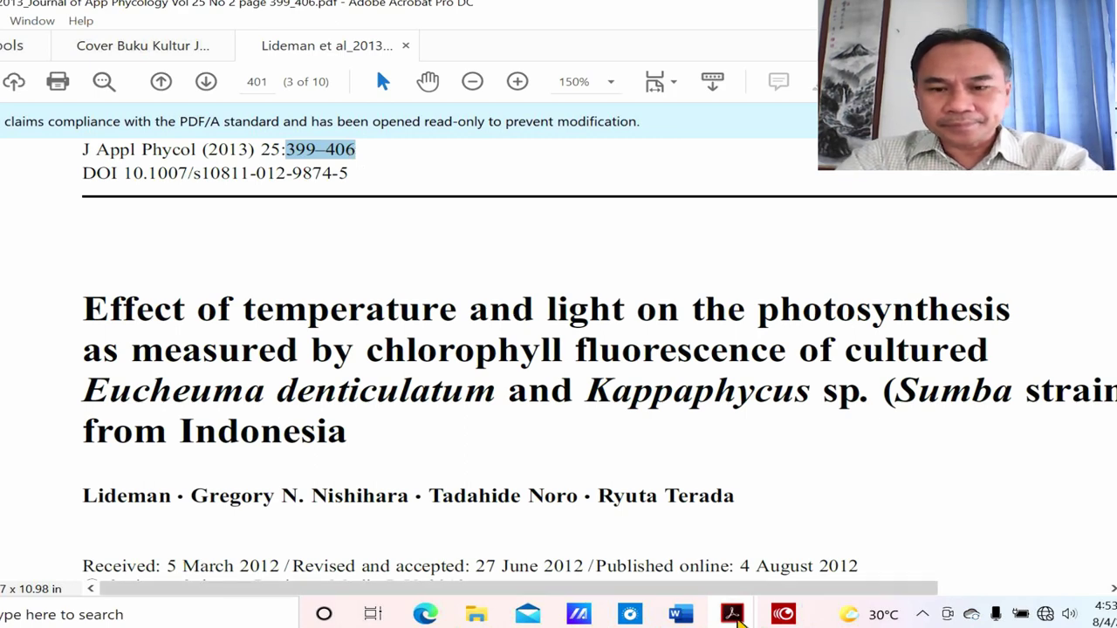
pyautogui.click(695, 613)
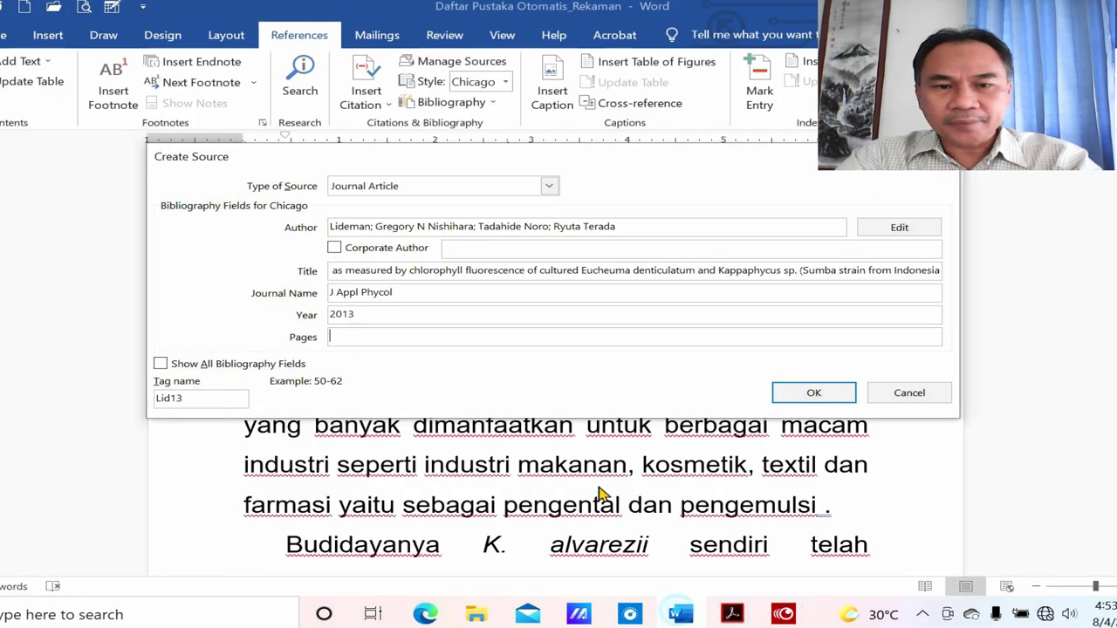
pyautogui.rightClick(337, 334)
pyautogui.click(389, 392)
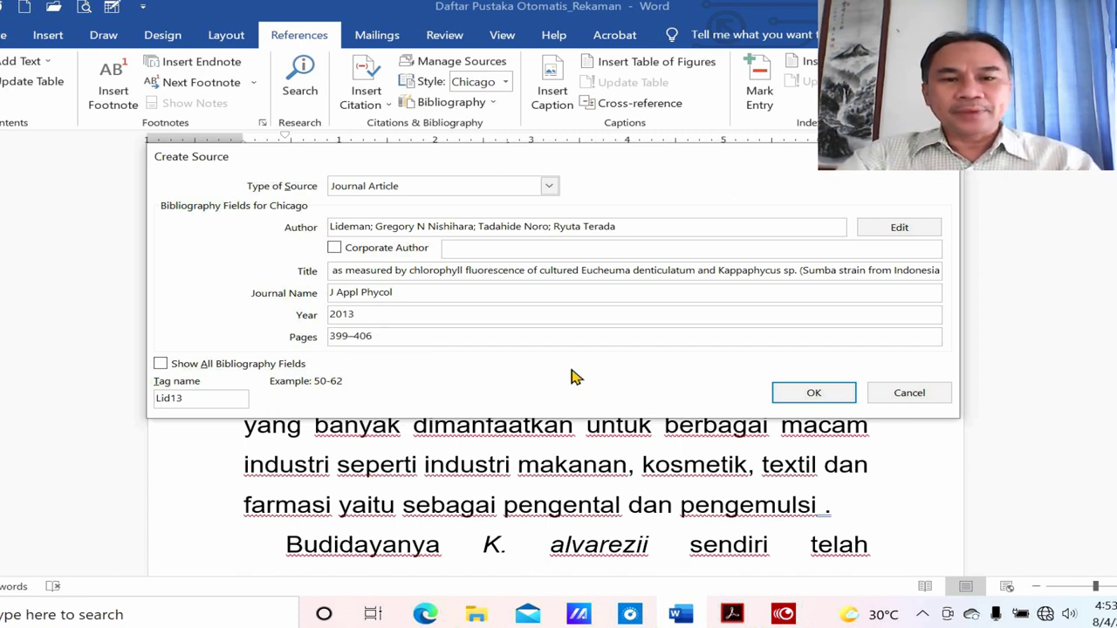
pyautogui.click(822, 392)
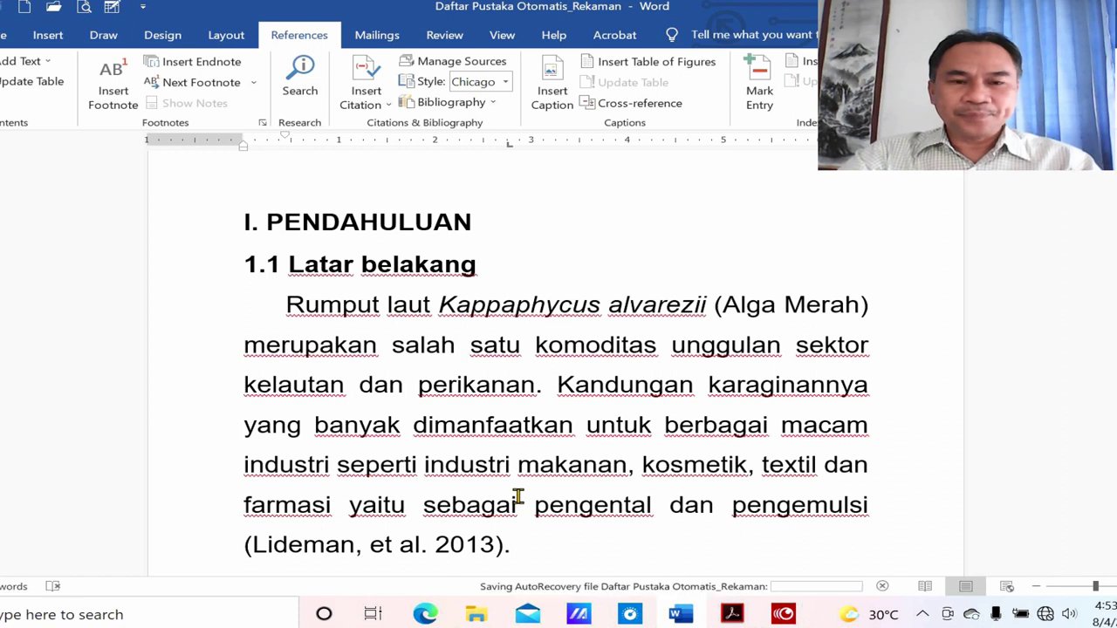
# Step: Scroll down past the newly cited paragraph to the end of section 1.2 Tujuan
pyautogui.scroll(-1, 517, 497)
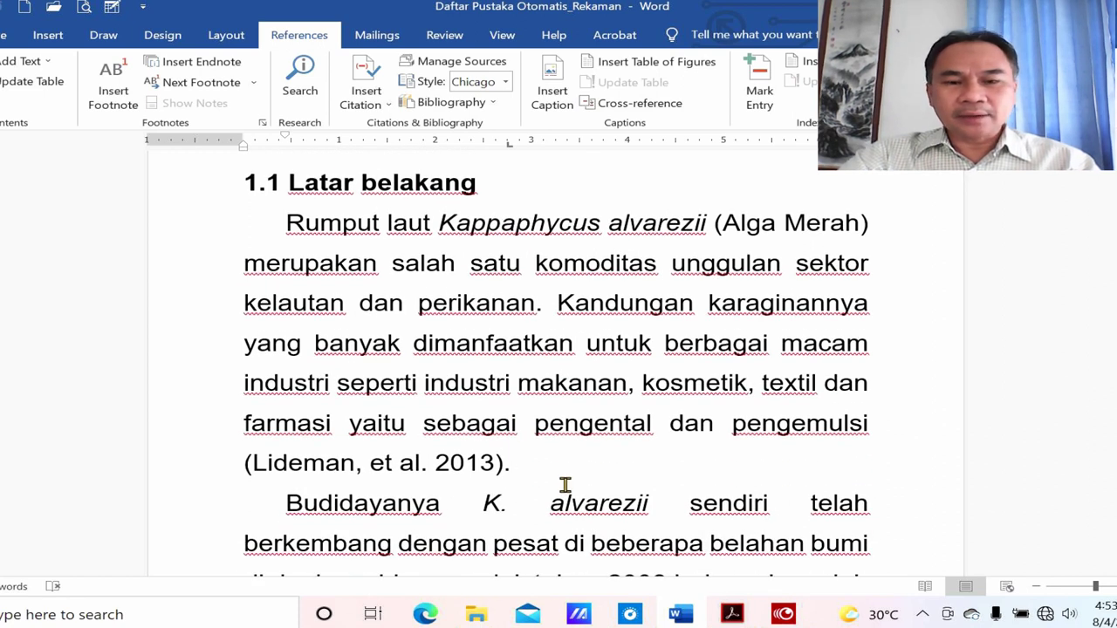
pyautogui.scroll(-1, 565, 485)
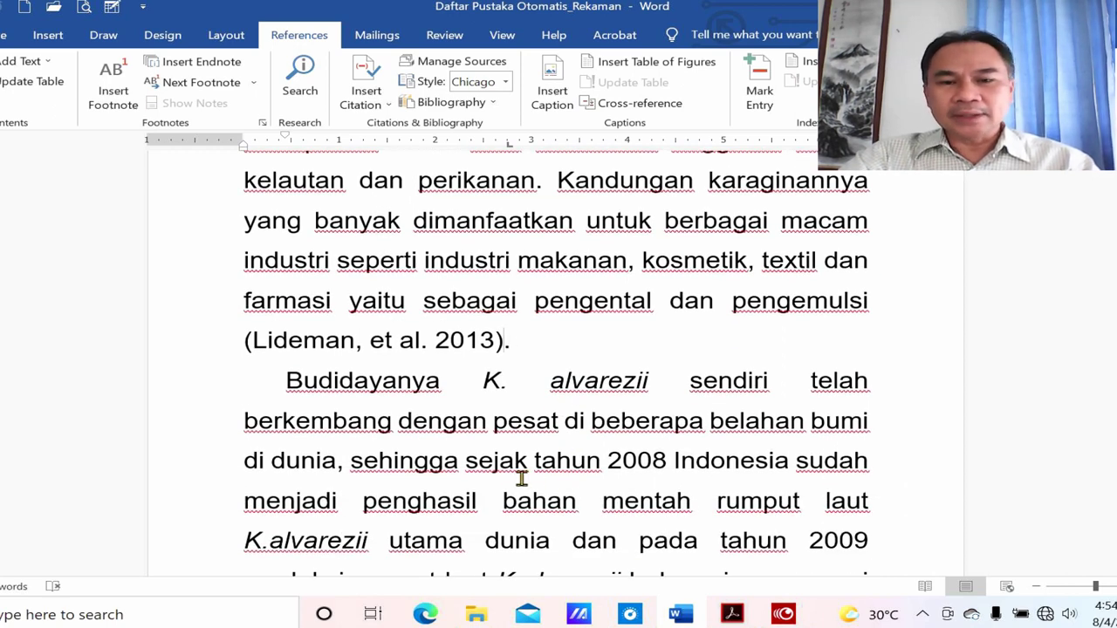
pyautogui.scroll(-2, 521, 478)
pyautogui.scroll(-1, 521, 478)
pyautogui.scroll(-2, 521, 478)
pyautogui.scroll(-1, 521, 478)
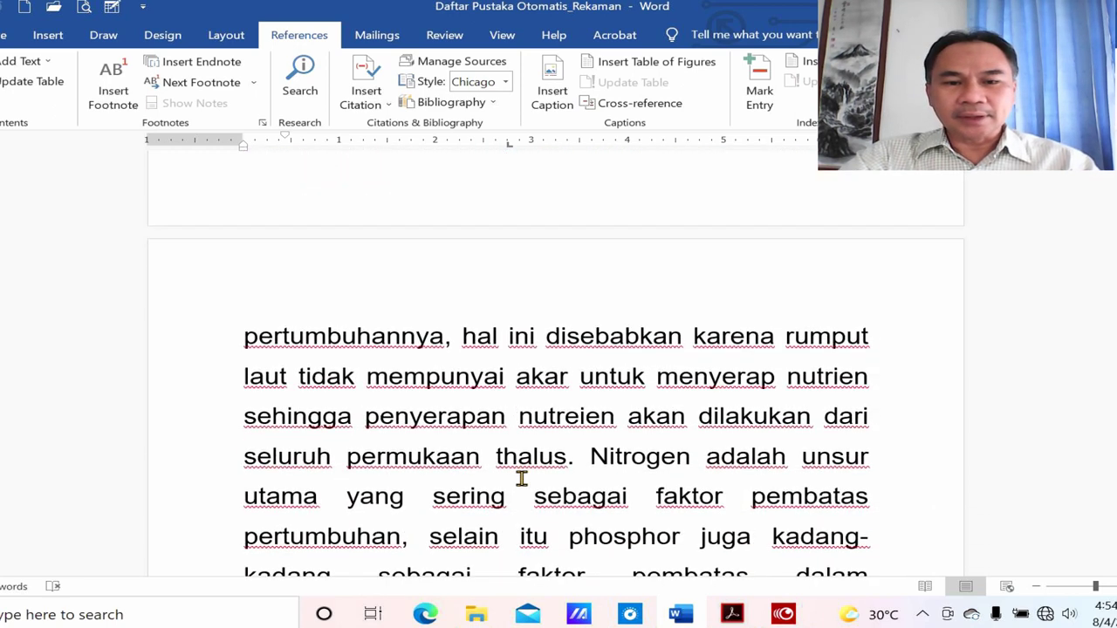
pyautogui.scroll(-1, 521, 478)
pyautogui.scroll(-2, 521, 478)
pyautogui.scroll(-2, 520, 478)
pyautogui.scroll(1, 521, 478)
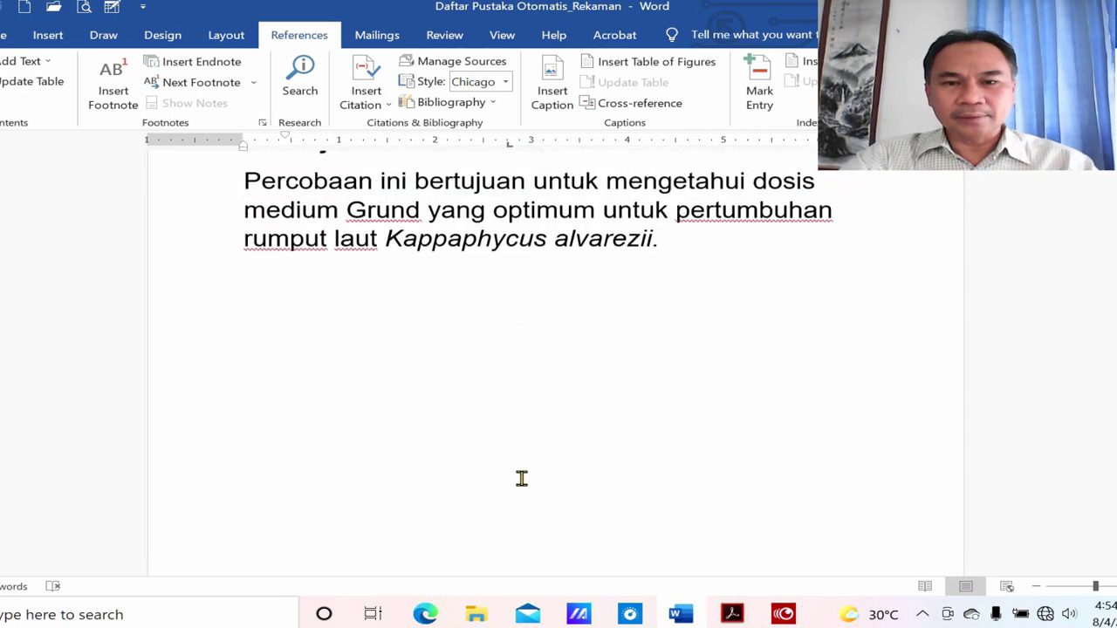
pyautogui.scroll(3, 520, 478)
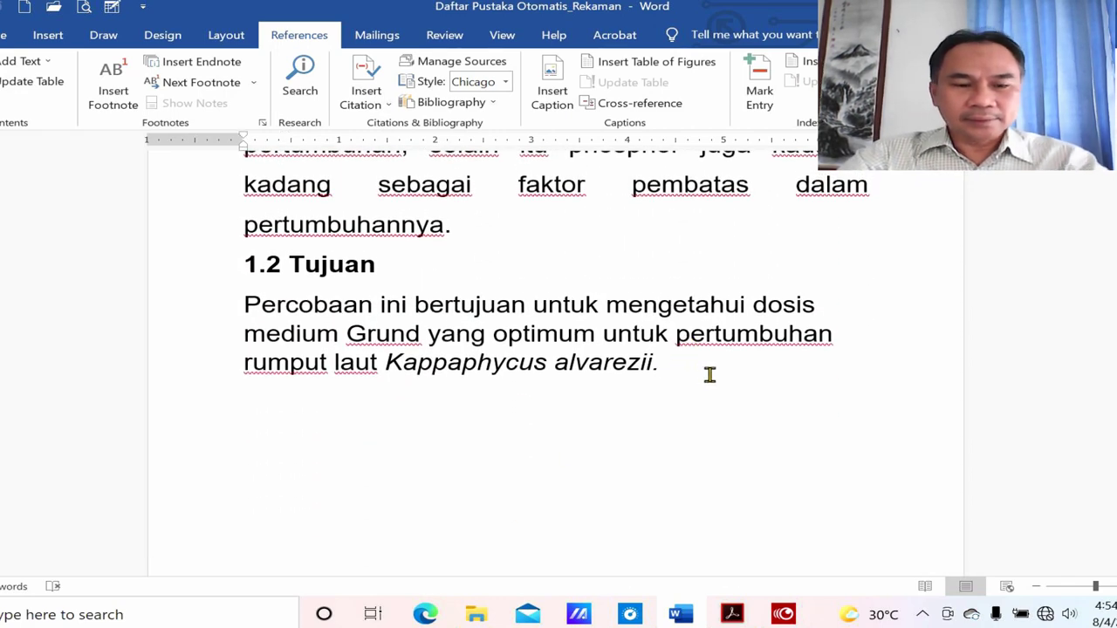
# Step: Turn off italics, insert a page break with Ctrl+Enter, and type the heading DAFTAR PUSTAKA
pyautogui.click(7, 36)
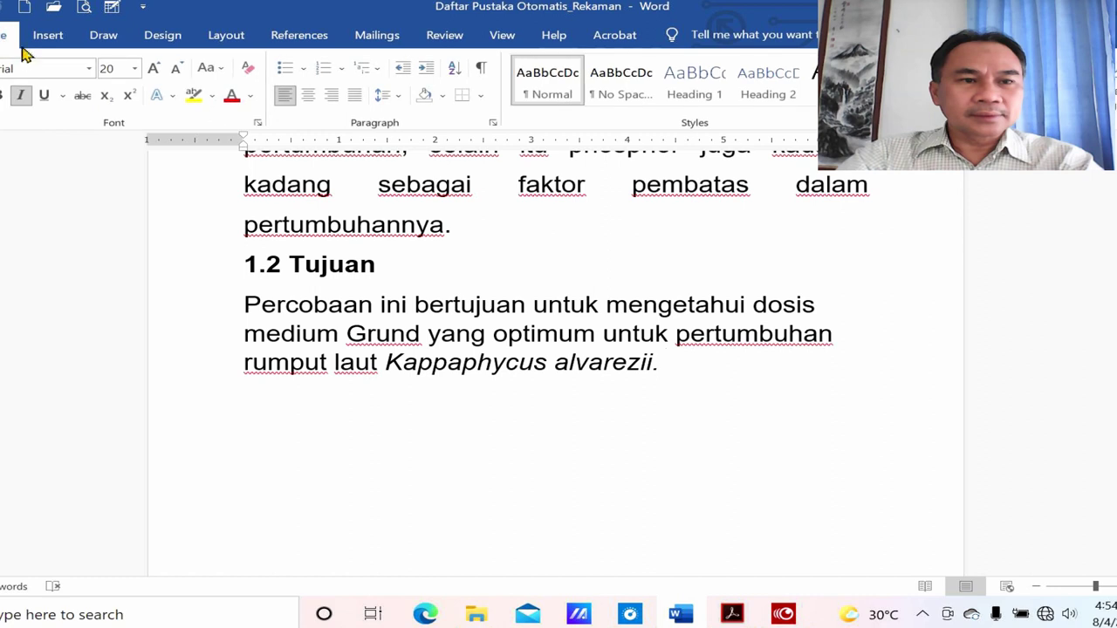
pyautogui.click(21, 96)
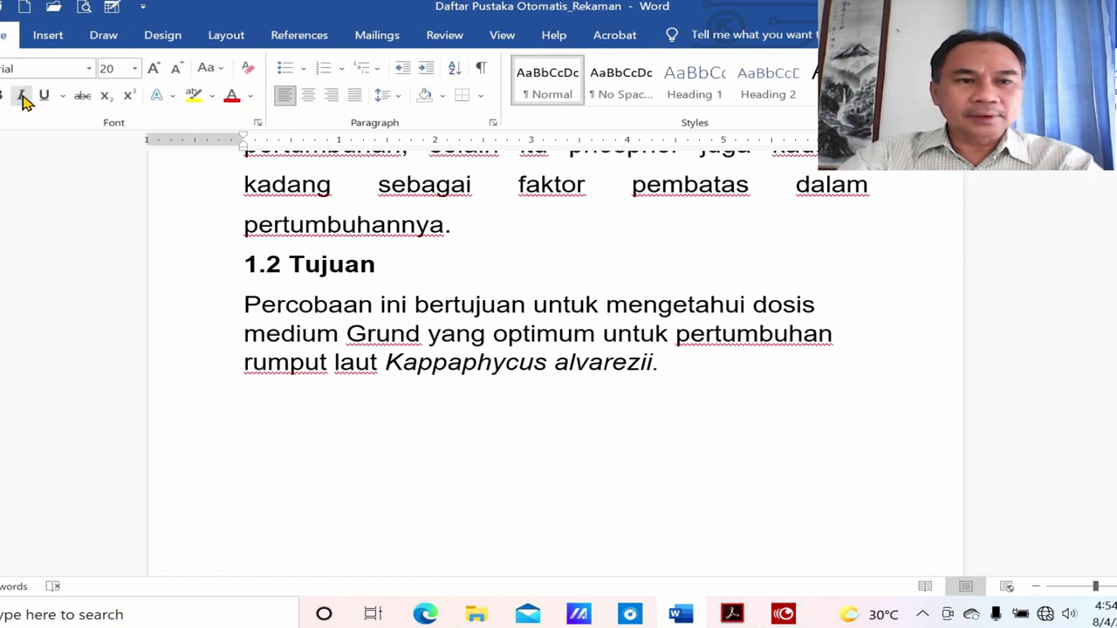
pyautogui.click(49, 44)
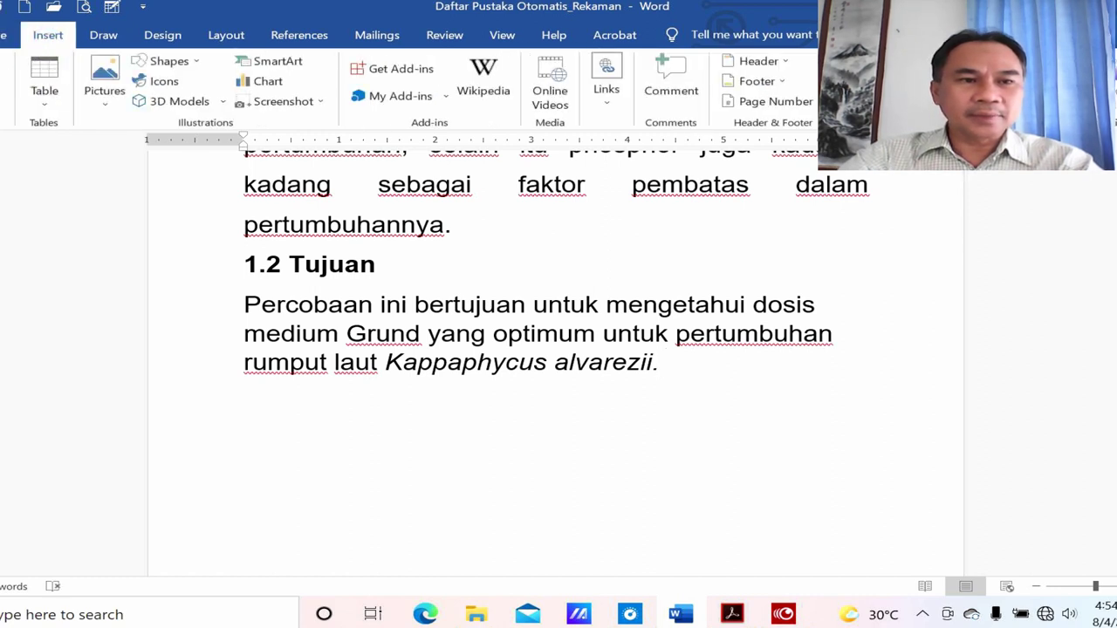
pyautogui.hotkey('ctrl', 'Return')
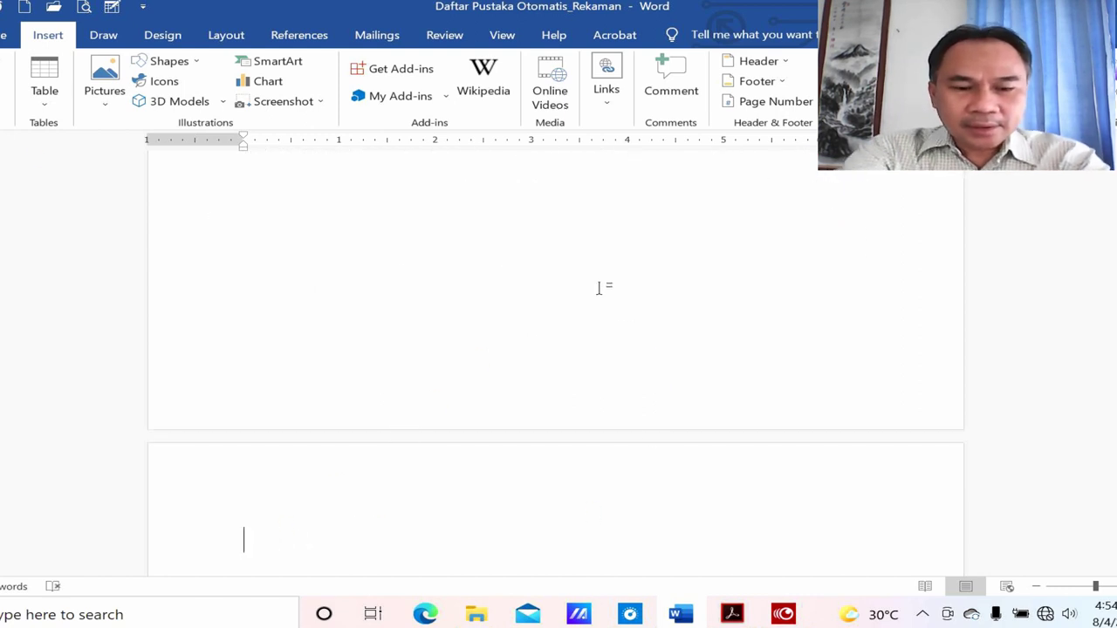
pyautogui.write('D')
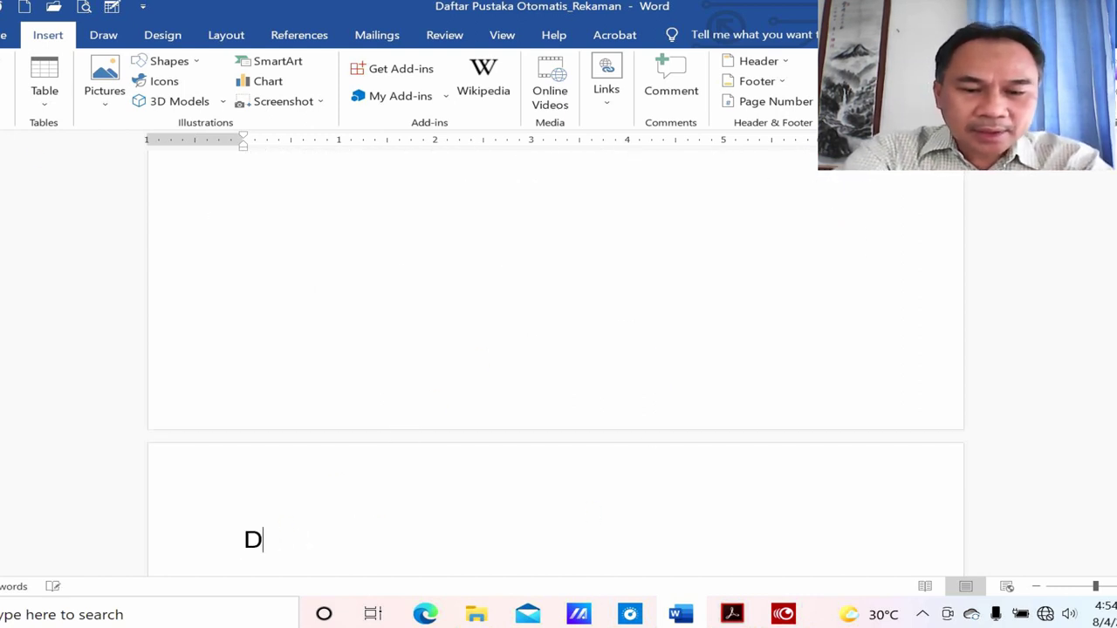
pyautogui.write('AFTARB')
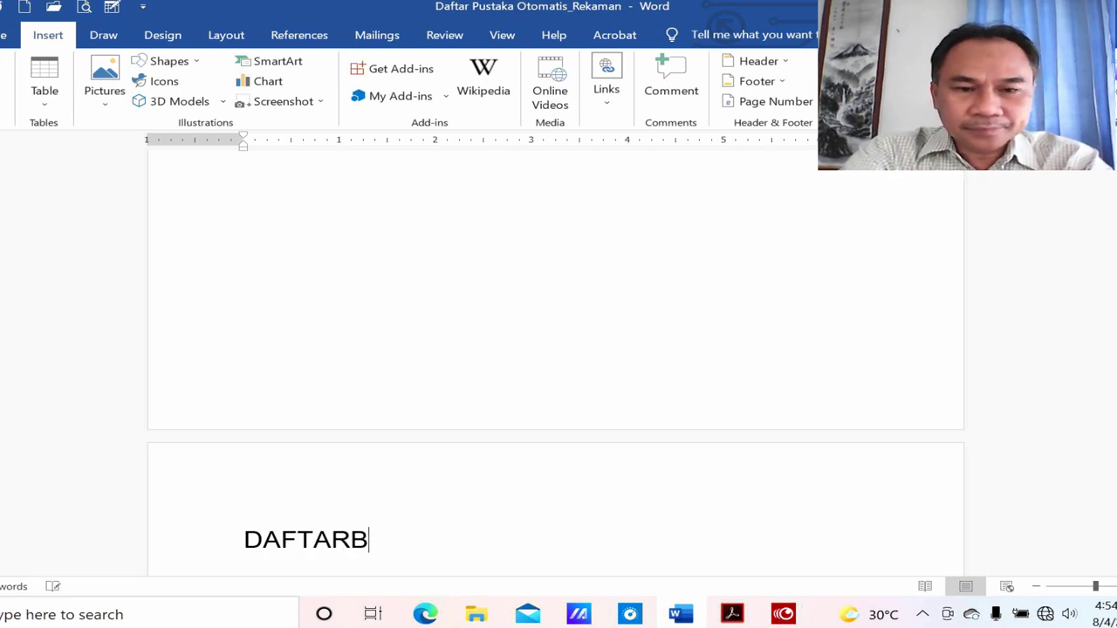
pyautogui.press('BackSpace')
pyautogui.write('PUS')
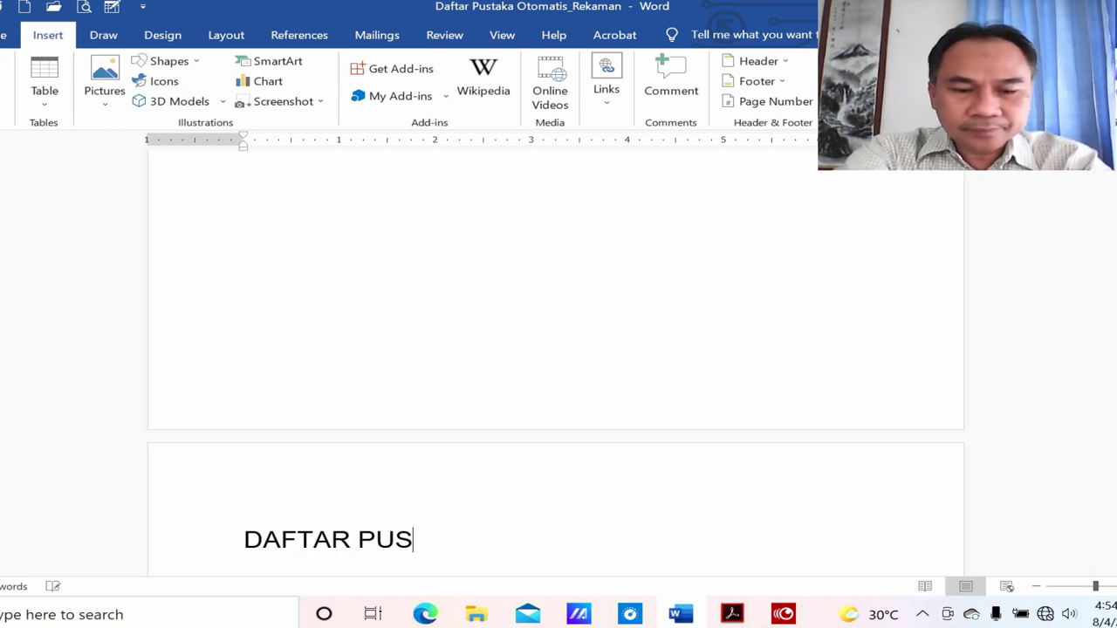
pyautogui.write('TAKA')
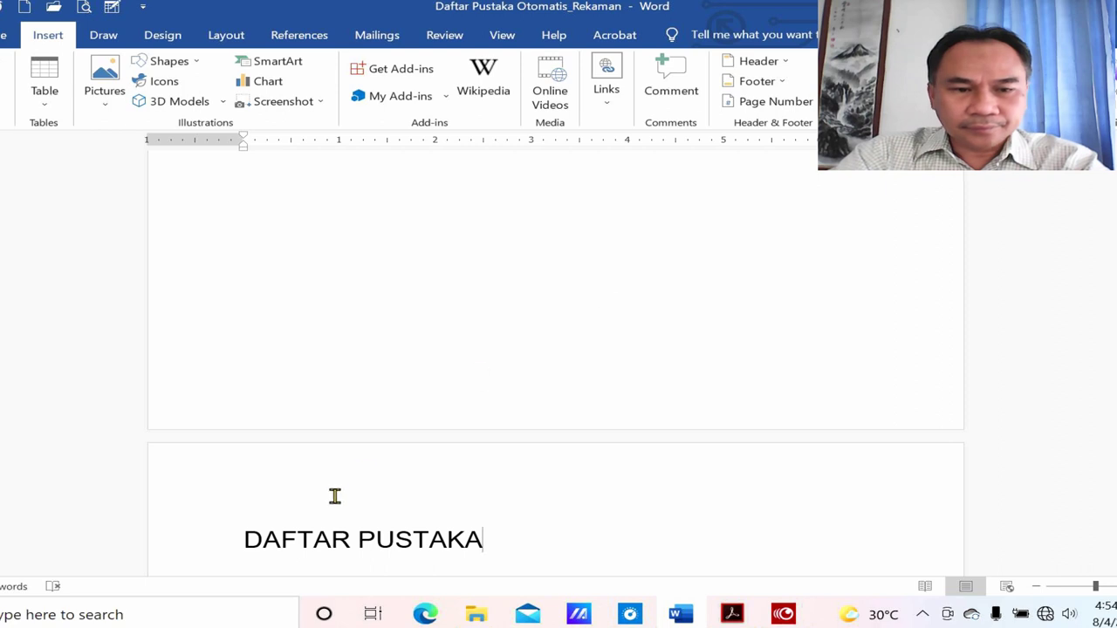
# Step: Centre the DAFTAR PUSTAKA heading and add an empty line below it
pyautogui.click(251, 536)
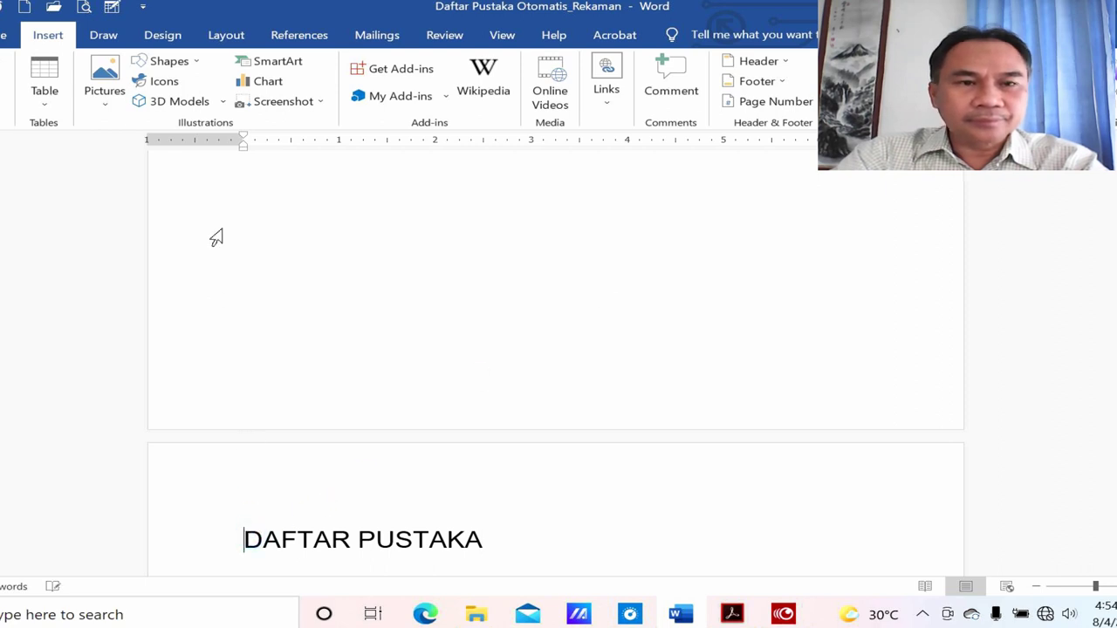
pyautogui.click(5, 35)
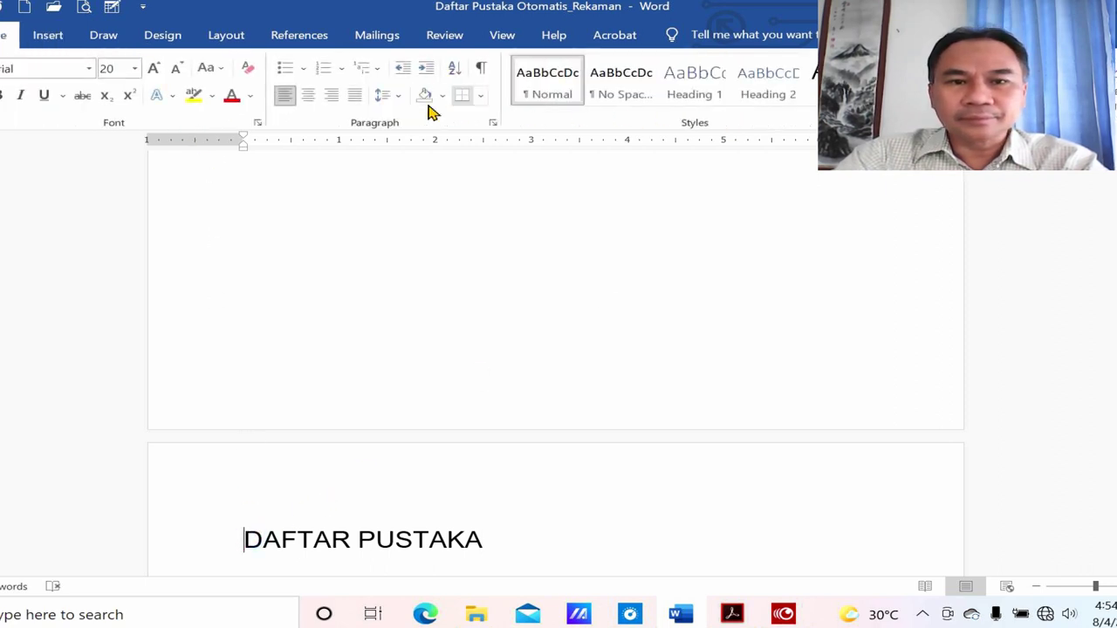
pyautogui.click(311, 98)
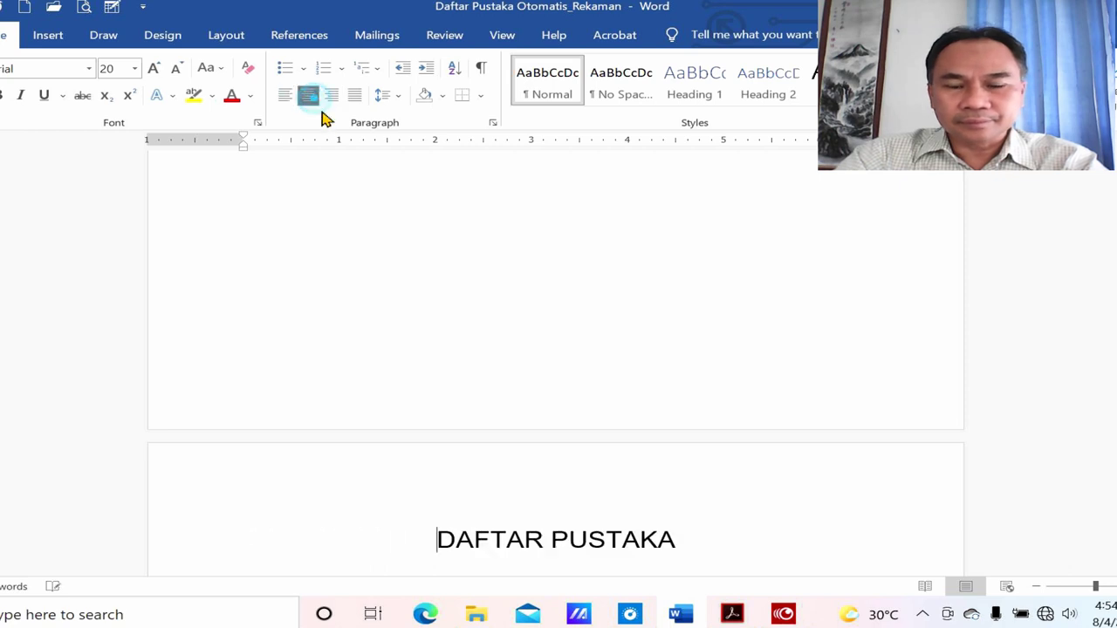
pyautogui.doubleClick(707, 543)
pyautogui.click(711, 536)
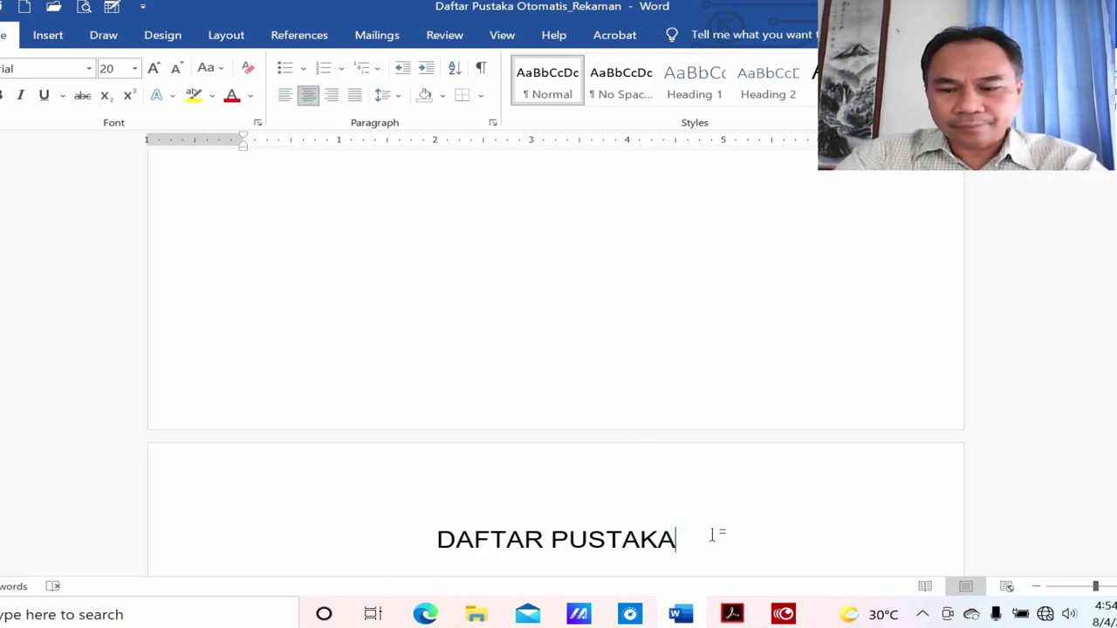
pyautogui.press('Return')
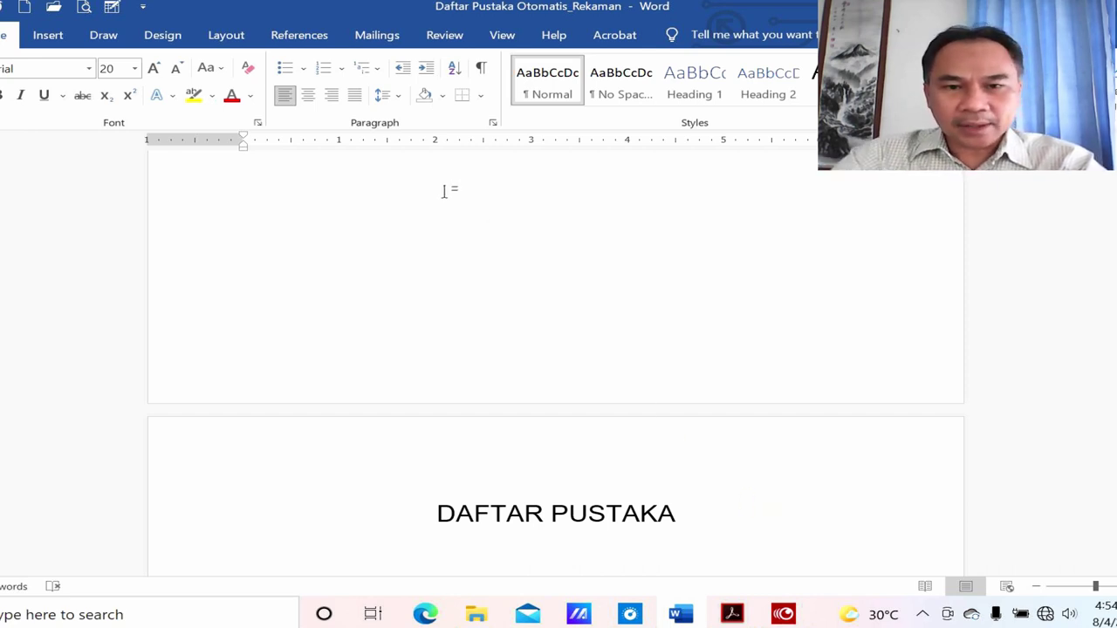
# Step: Insert Word's built-in Bibliography under the heading, listing the Lideman et al. 2013 article
pyautogui.click(299, 37)
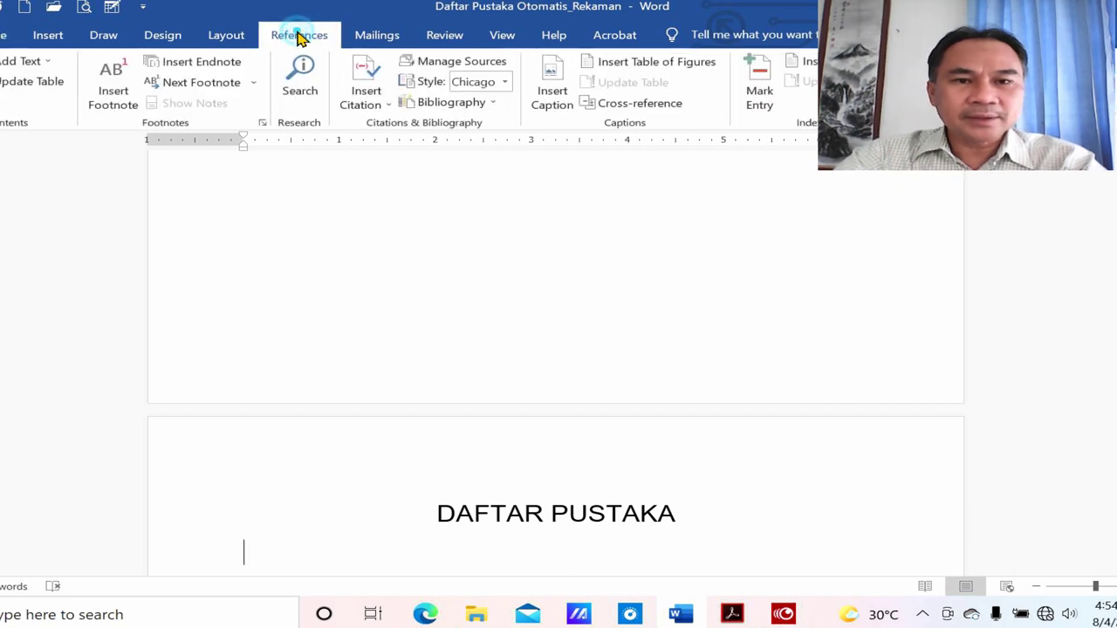
pyautogui.click(489, 103)
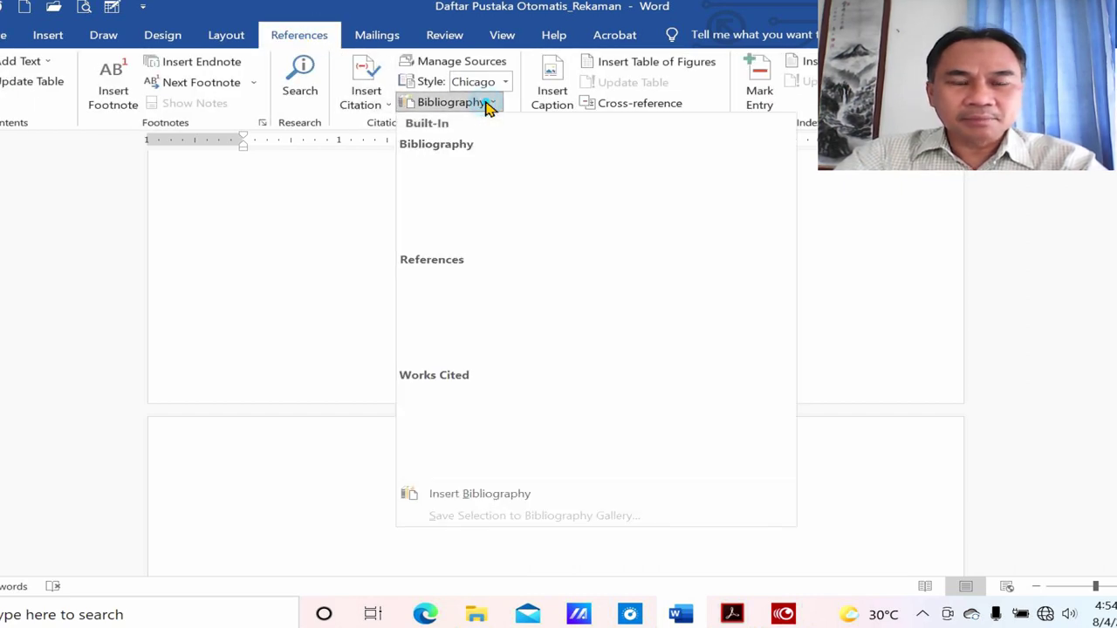
pyautogui.click(489, 103)
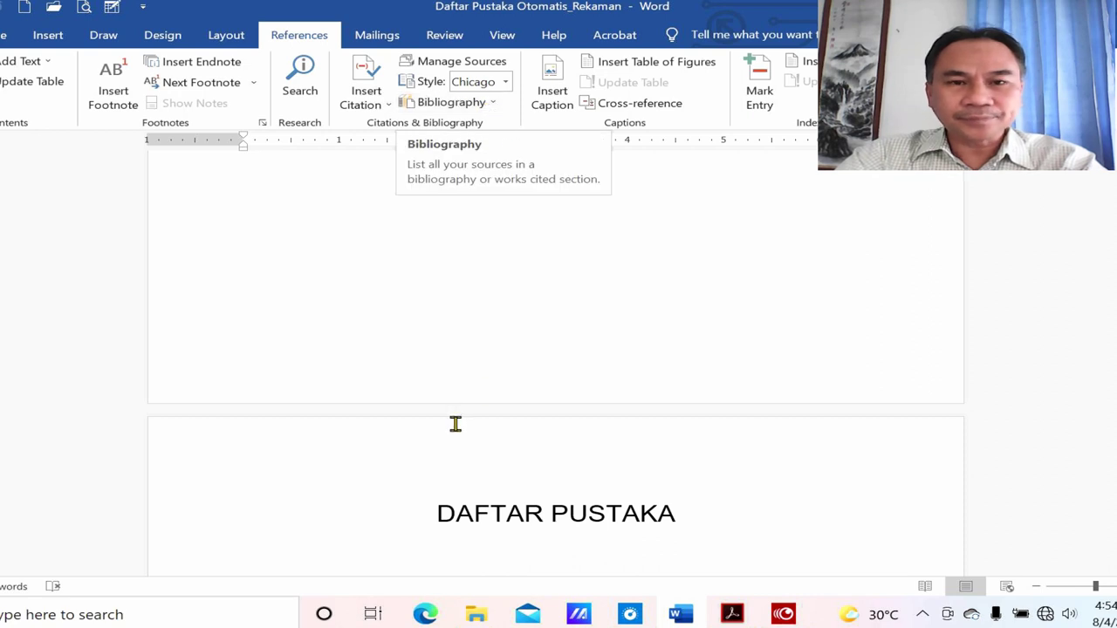
pyautogui.click(465, 108)
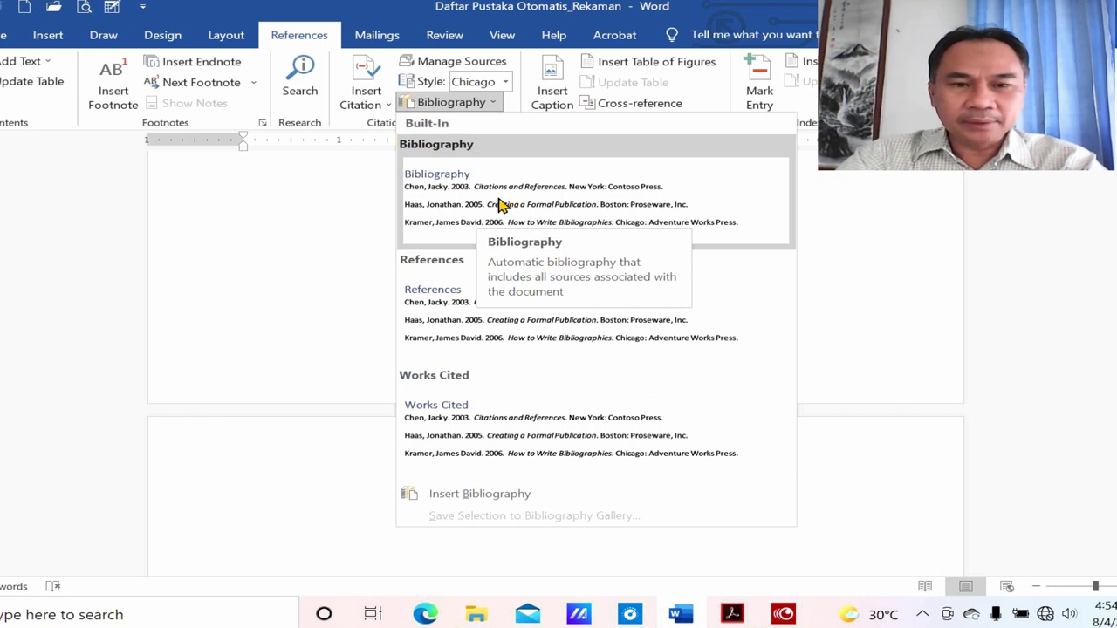
pyautogui.click(499, 202)
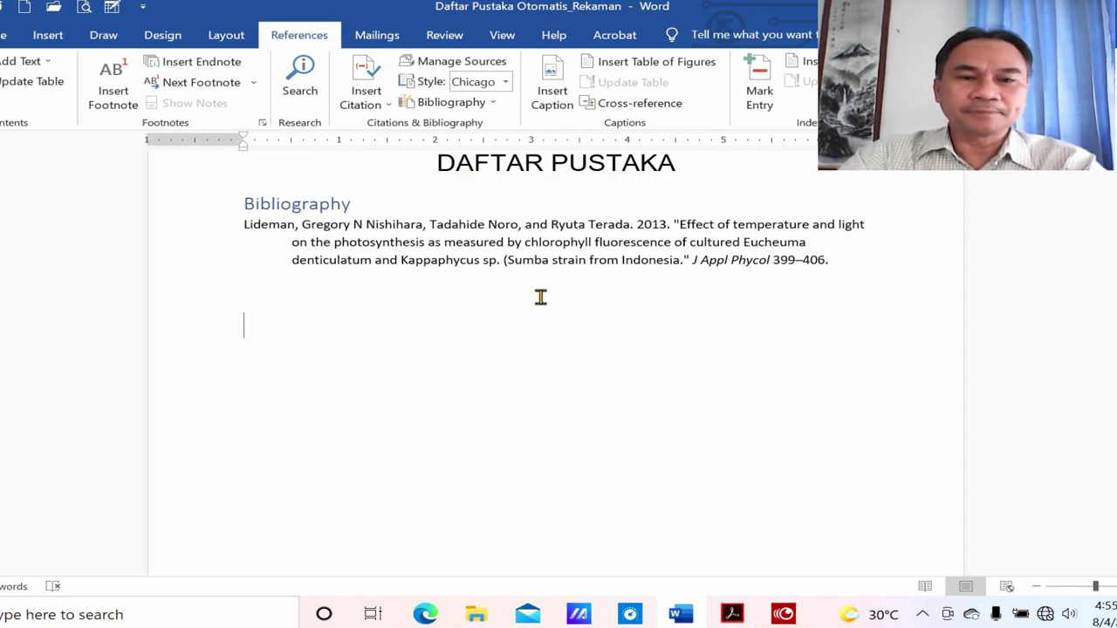
# Step: Scroll back up to the I. PENDAHULUAN heading at the top of page 1
pyautogui.scroll(3, 646, 367)
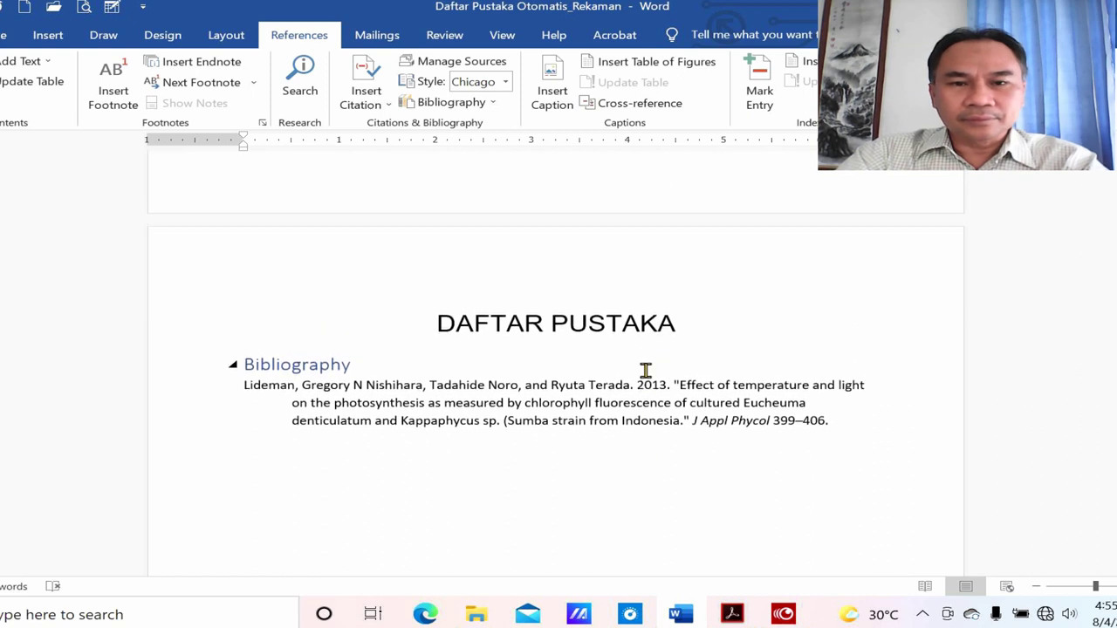
pyautogui.scroll(4, 663, 419)
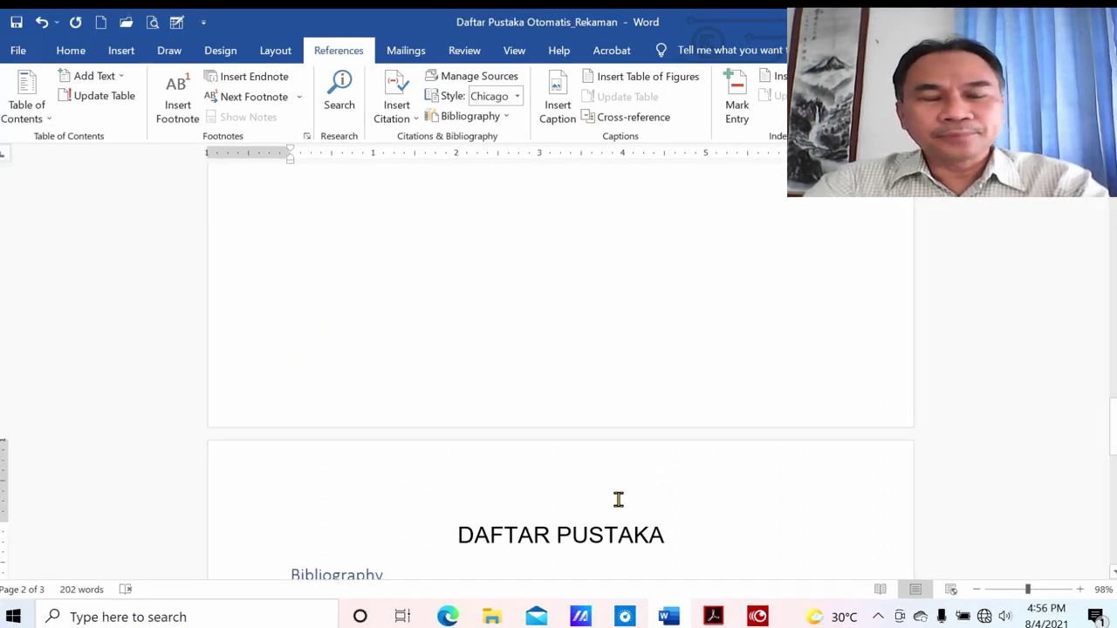
pyautogui.scroll(1, 618, 524)
pyautogui.scroll(2, 618, 524)
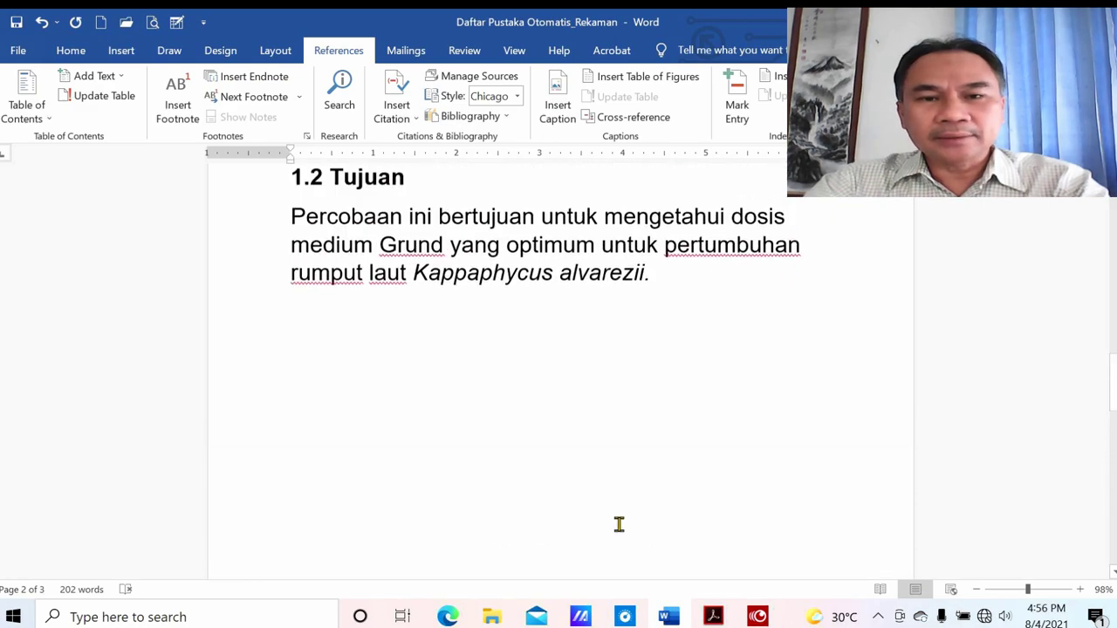
pyautogui.scroll(2, 619, 524)
pyautogui.scroll(3, 620, 524)
pyautogui.scroll(3, 620, 523)
pyautogui.scroll(3, 620, 524)
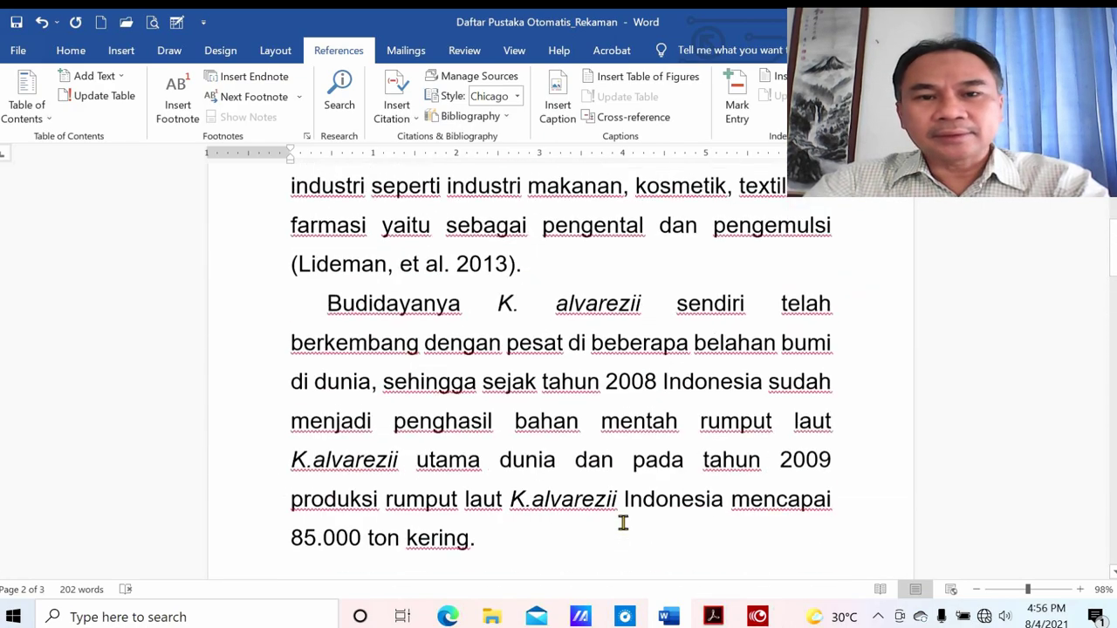
pyautogui.scroll(2, 621, 523)
pyautogui.scroll(1, 623, 522)
pyautogui.scroll(-3, 623, 521)
pyautogui.scroll(-1, 620, 521)
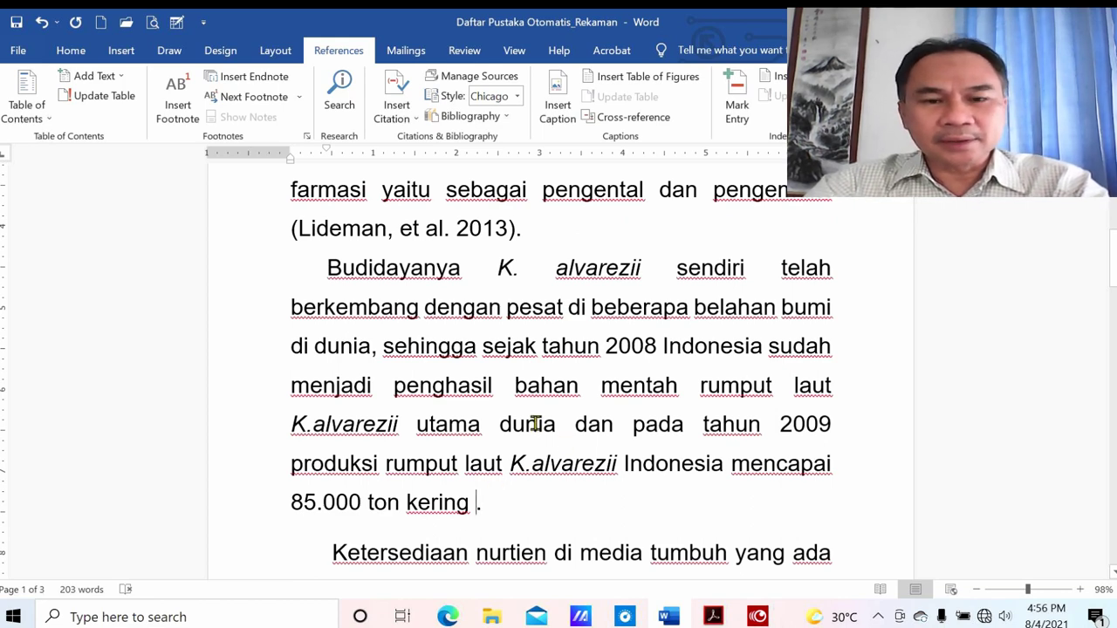
pyautogui.scroll(5, 535, 423)
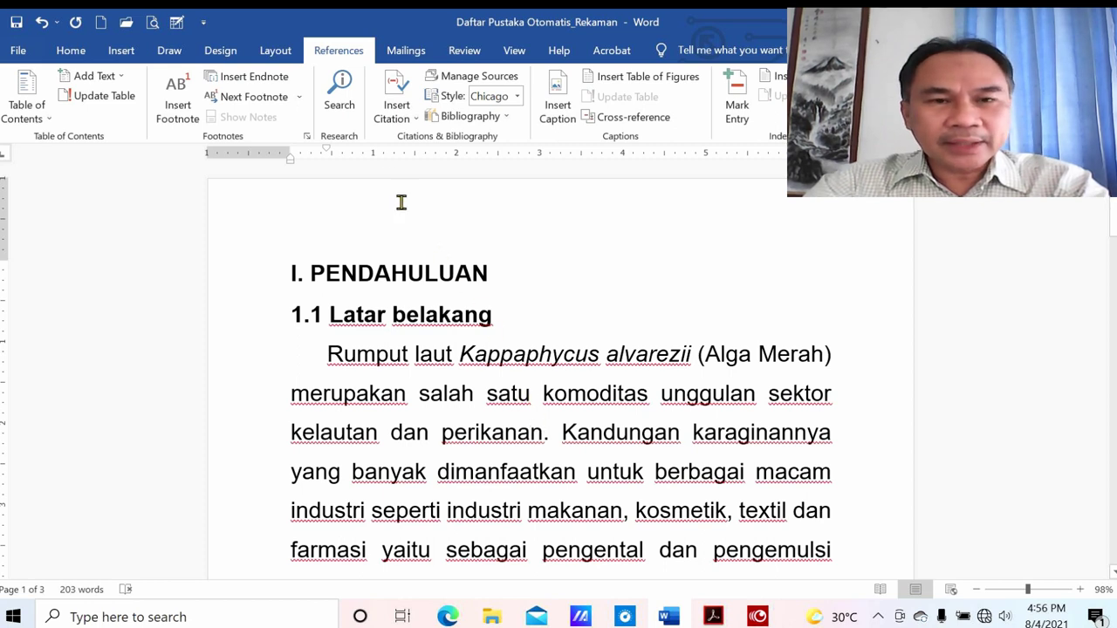
# Step: Create a new citation source of type Book and place the cursor in its Author field
pyautogui.click(403, 116)
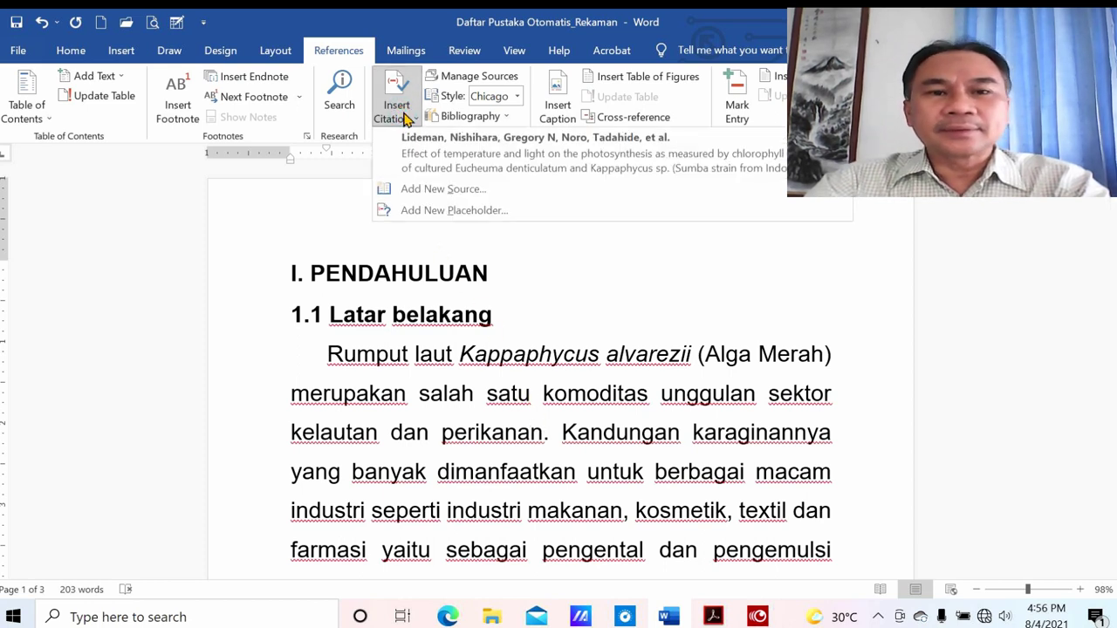
pyautogui.click(522, 188)
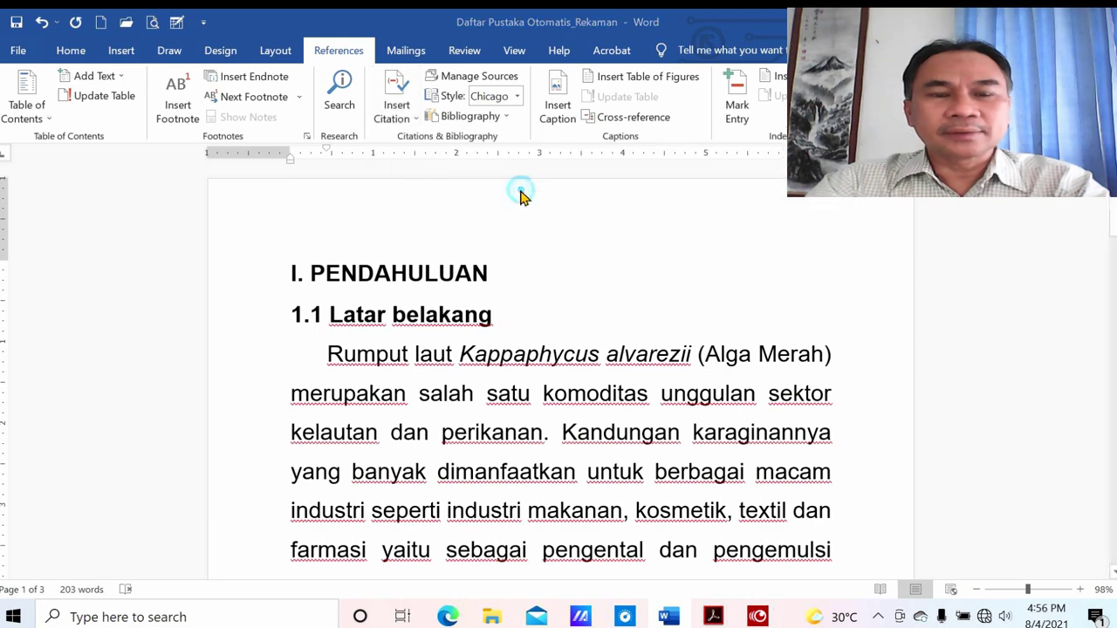
pyautogui.click(521, 197)
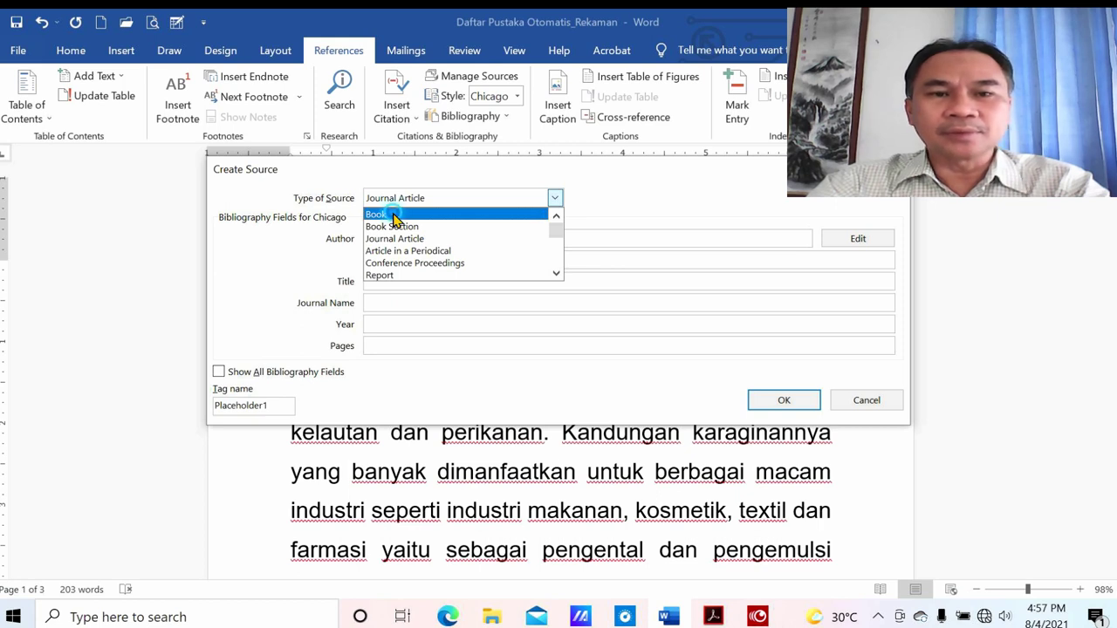
pyautogui.click(392, 217)
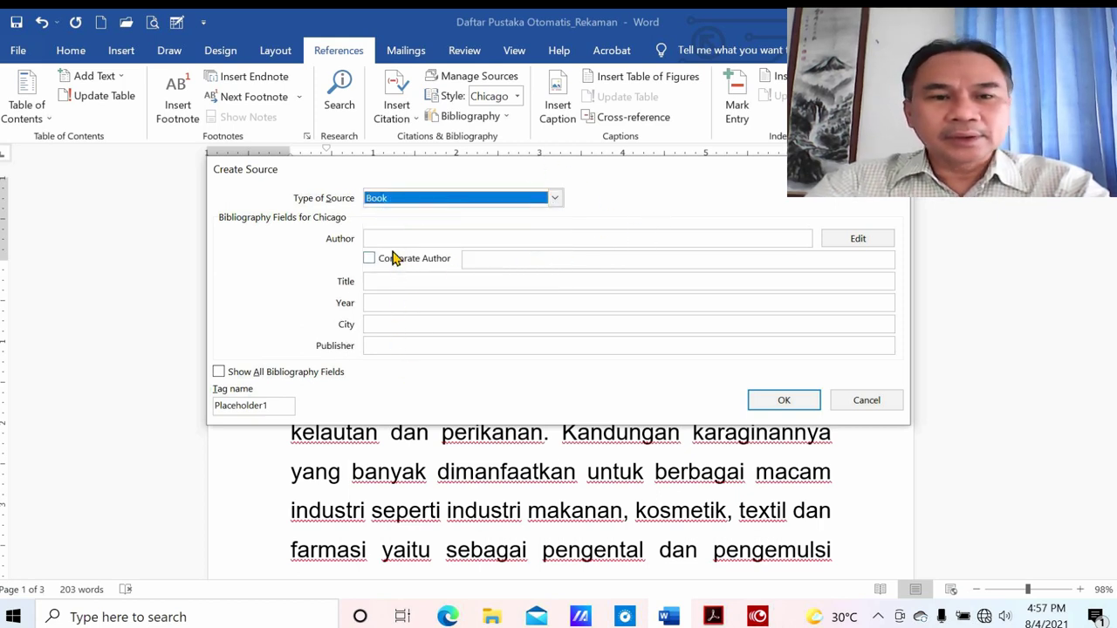
pyautogui.click(366, 238)
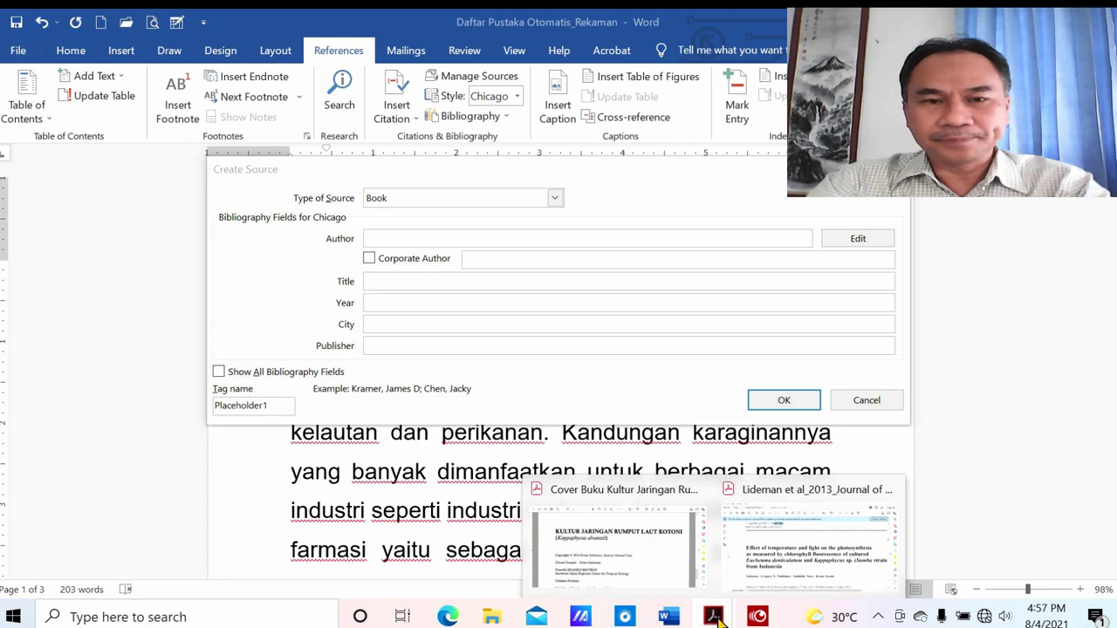
# Step: Copy the two book authors' names from the copyright line of the cover PDF
pyautogui.click(619, 537)
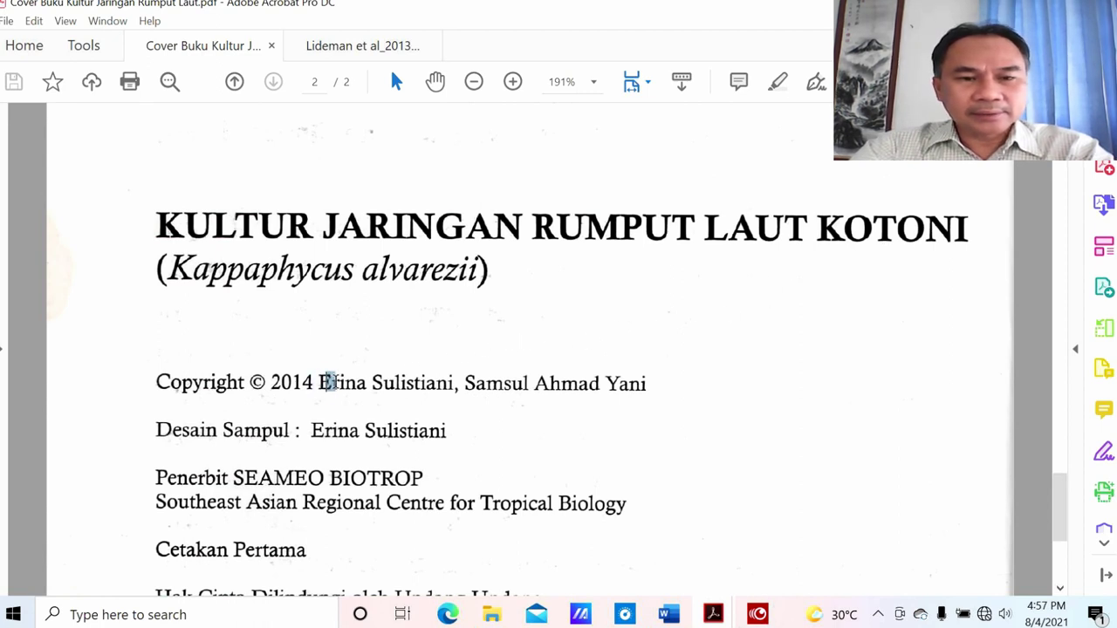
pyautogui.moveTo(320, 384); pyautogui.dragTo(640, 393)
pyautogui.hotkey('ctrl', 'c')
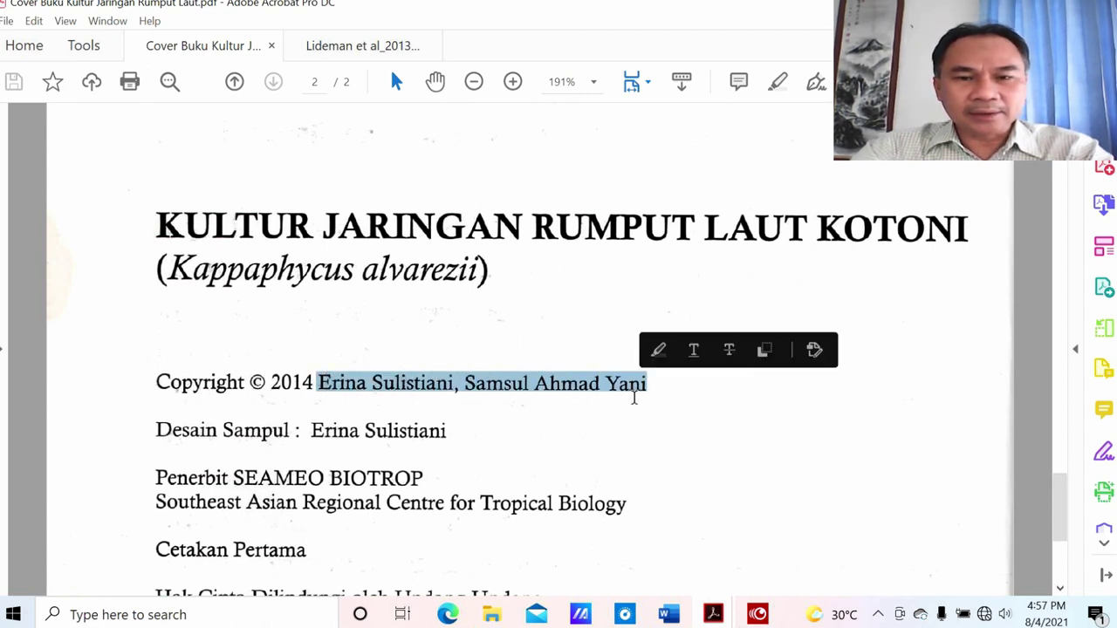
pyautogui.rightClick(523, 386)
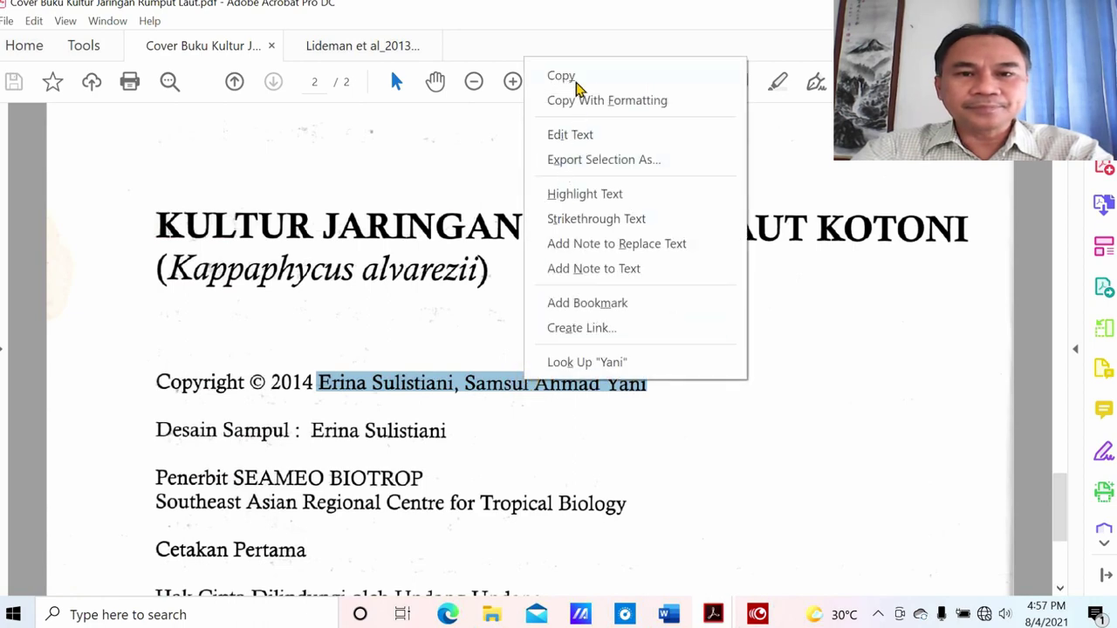
pyautogui.click(558, 76)
# Step: Paste both authors into the book source's Author field, separated by a semicolon
pyautogui.click(668, 614)
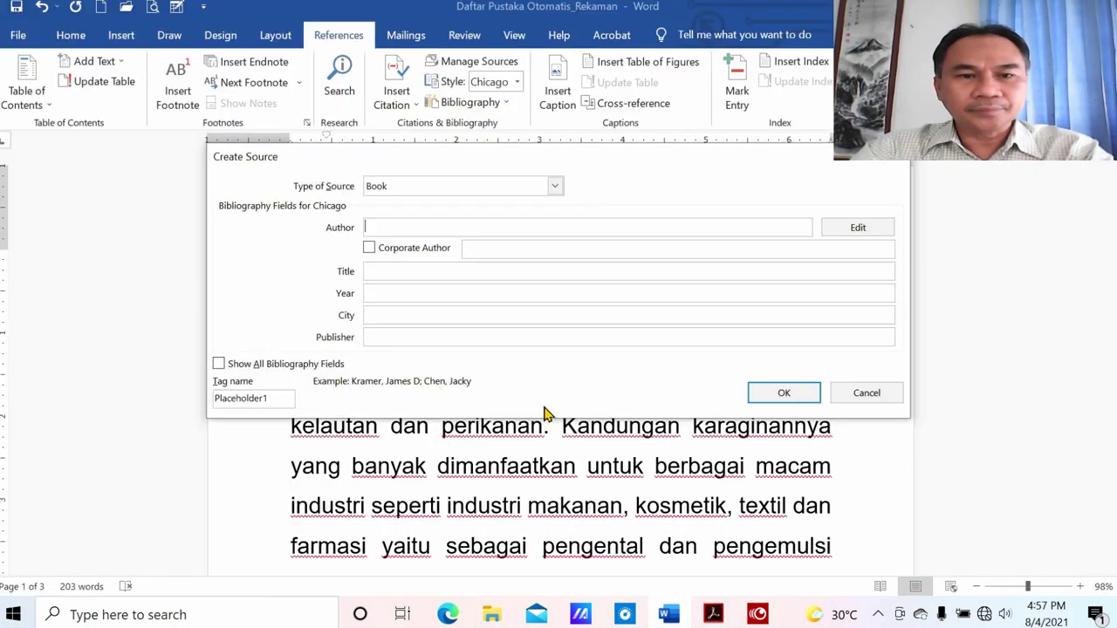
pyautogui.rightClick(385, 229)
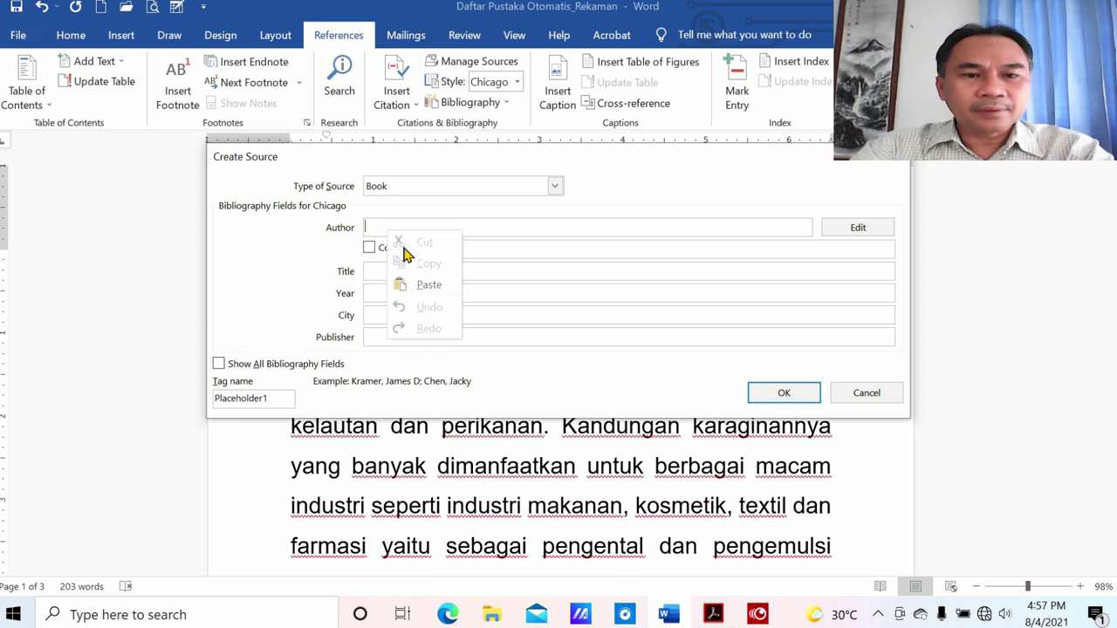
pyautogui.click(425, 287)
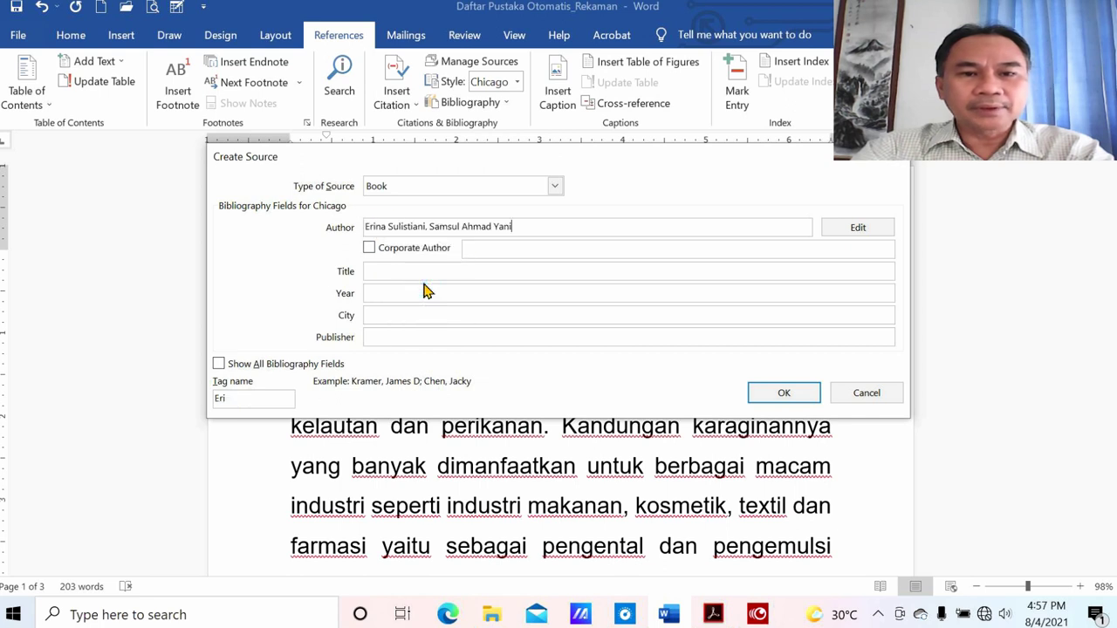
pyautogui.click(428, 226)
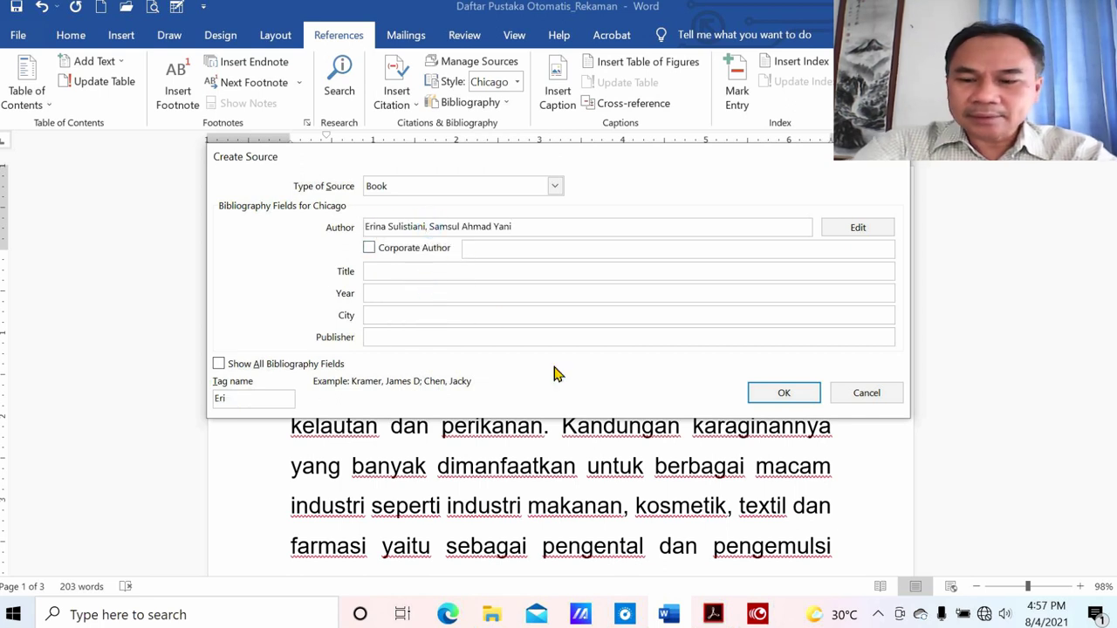
pyautogui.press('BackSpace')
pyautogui.write(';')
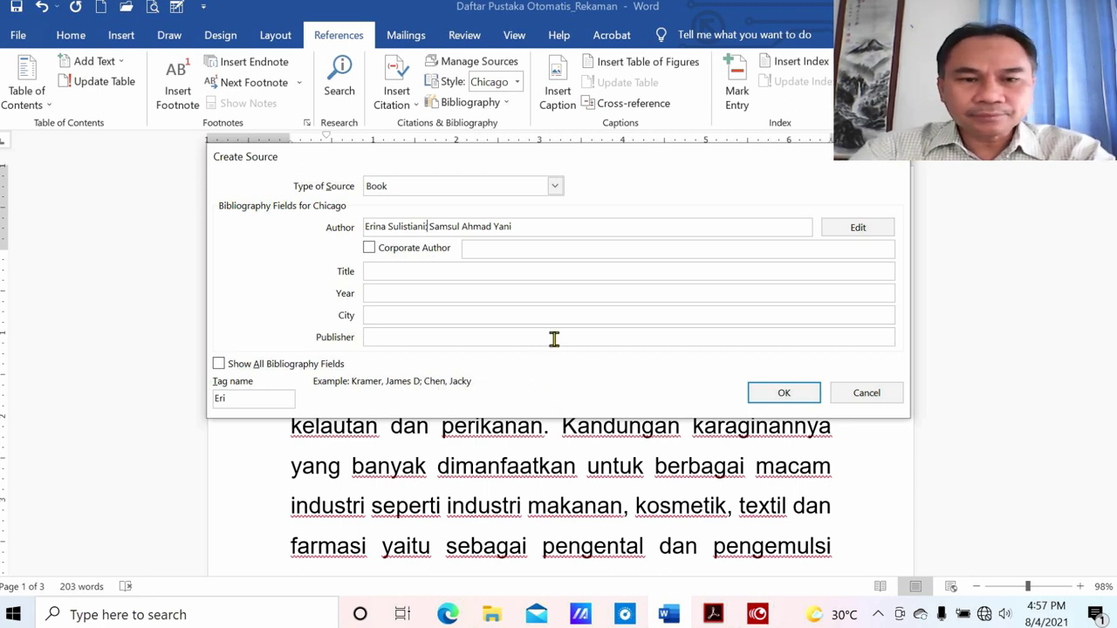
# Step: Copy the book title KULTUR JARINGAN RUMPUT LAUT KOTONI from the cover PDF
pyautogui.click(398, 271)
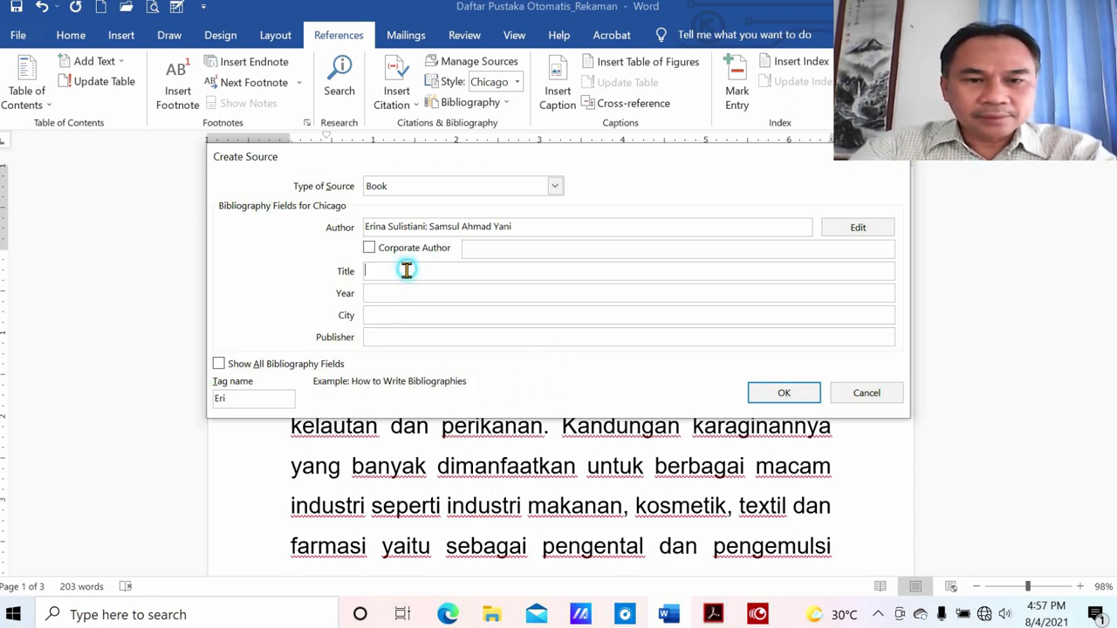
pyautogui.moveTo(712, 614)
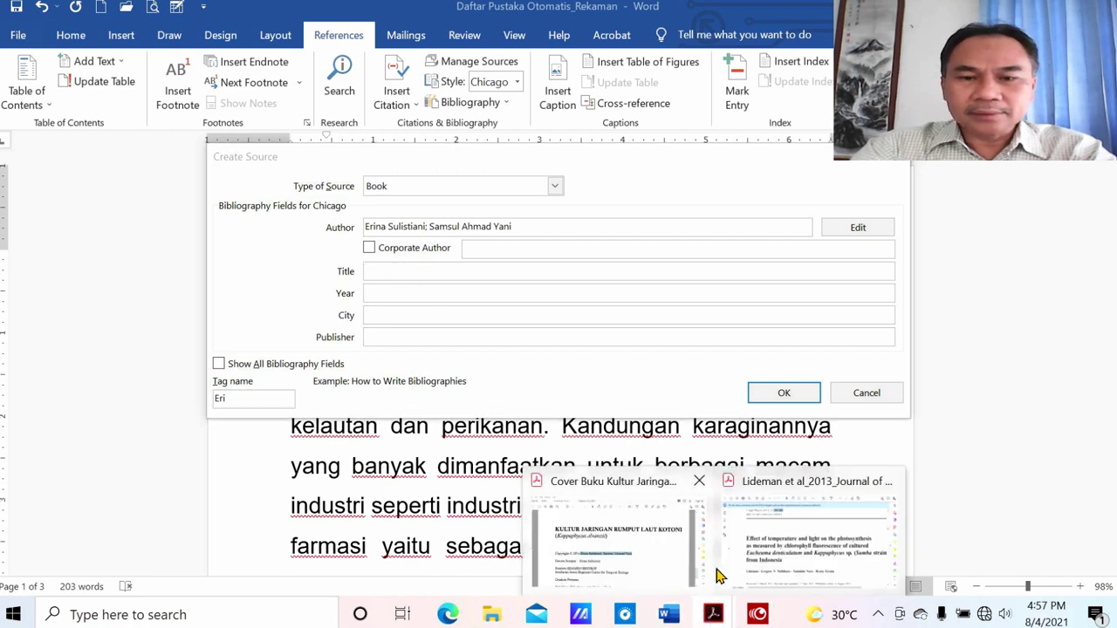
pyautogui.click(628, 523)
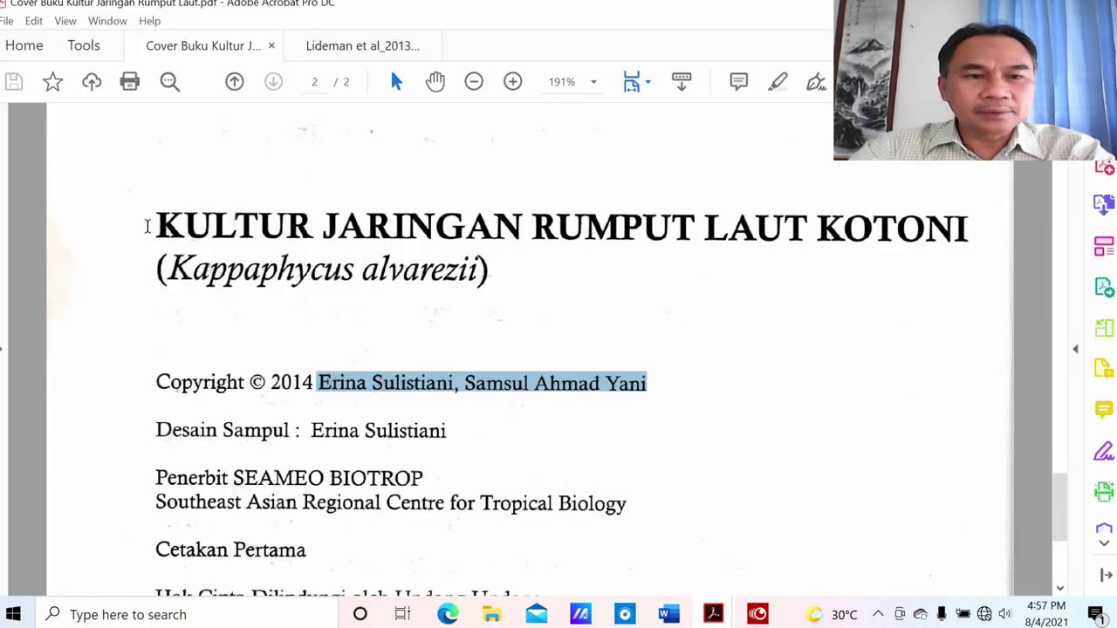
pyautogui.moveTo(147, 227); pyautogui.dragTo(881, 229)
pyautogui.rightClick(882, 229)
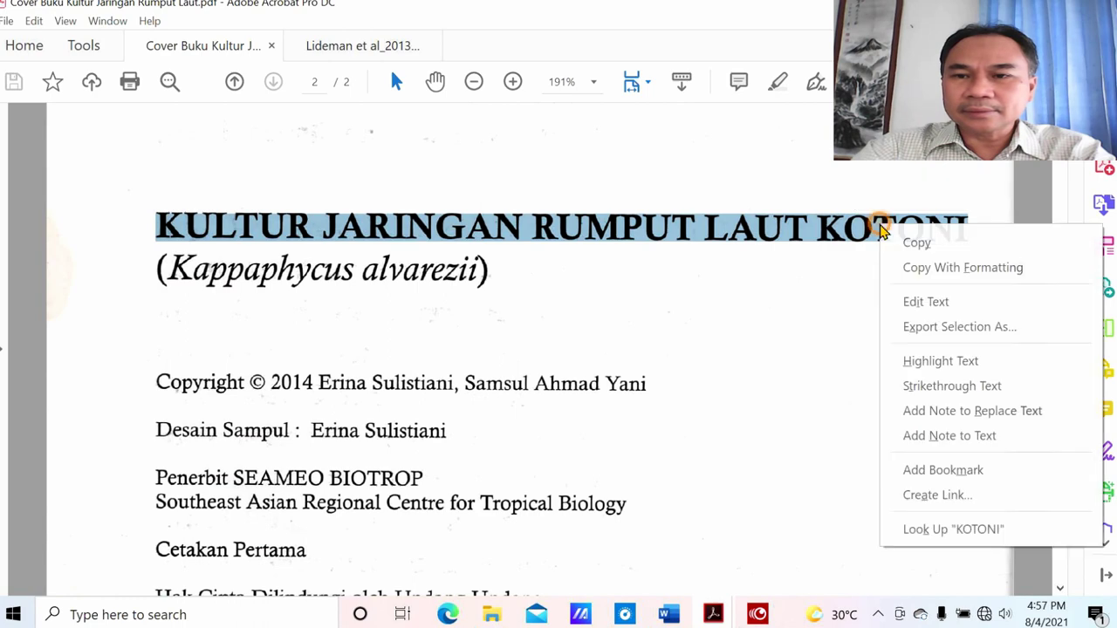
pyautogui.click(908, 244)
# Step: Paste the title and fix its misread letters so it reads KULTUR JARINGAN RUMPUT LAUT KOTONI
pyautogui.click(668, 614)
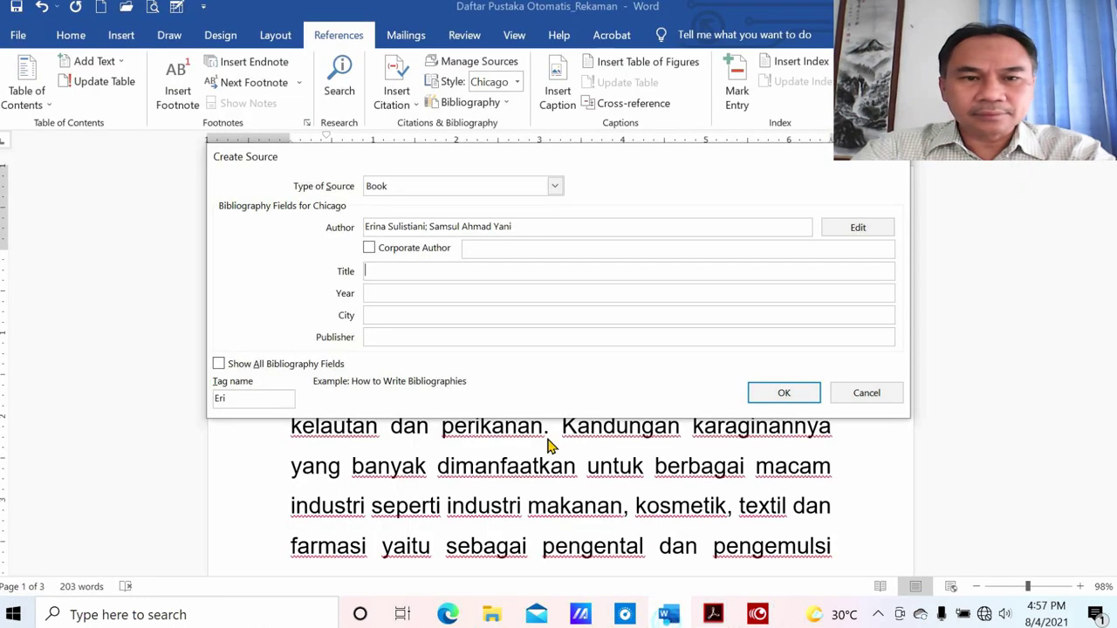
pyautogui.rightClick(402, 271)
pyautogui.click(426, 320)
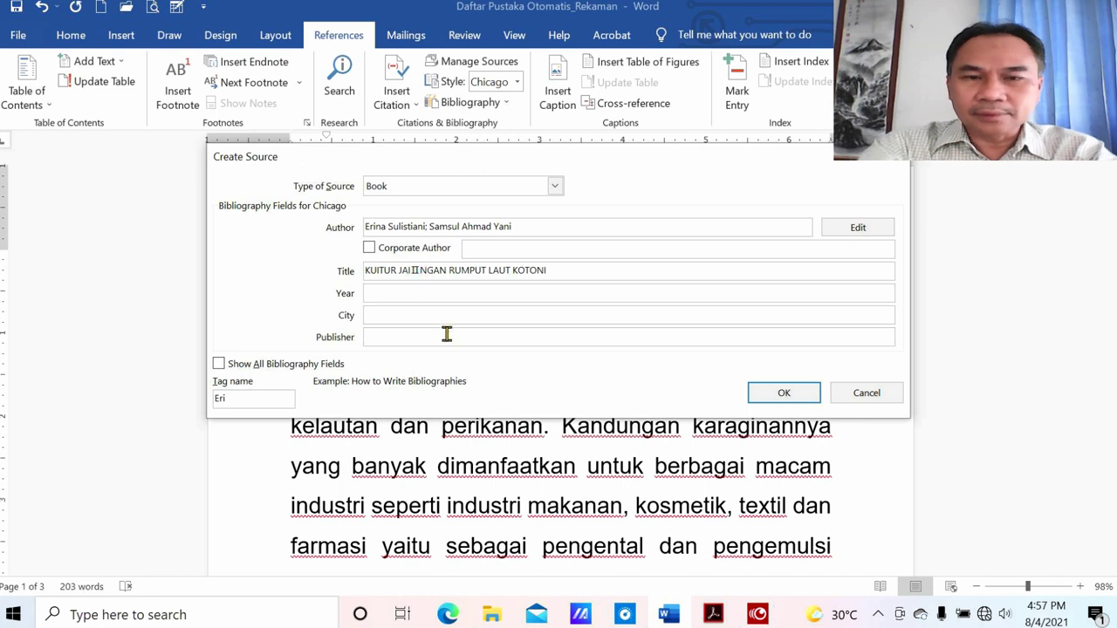
pyautogui.press('BackSpace')
pyautogui.press('BackSpace')
pyautogui.write('RI')
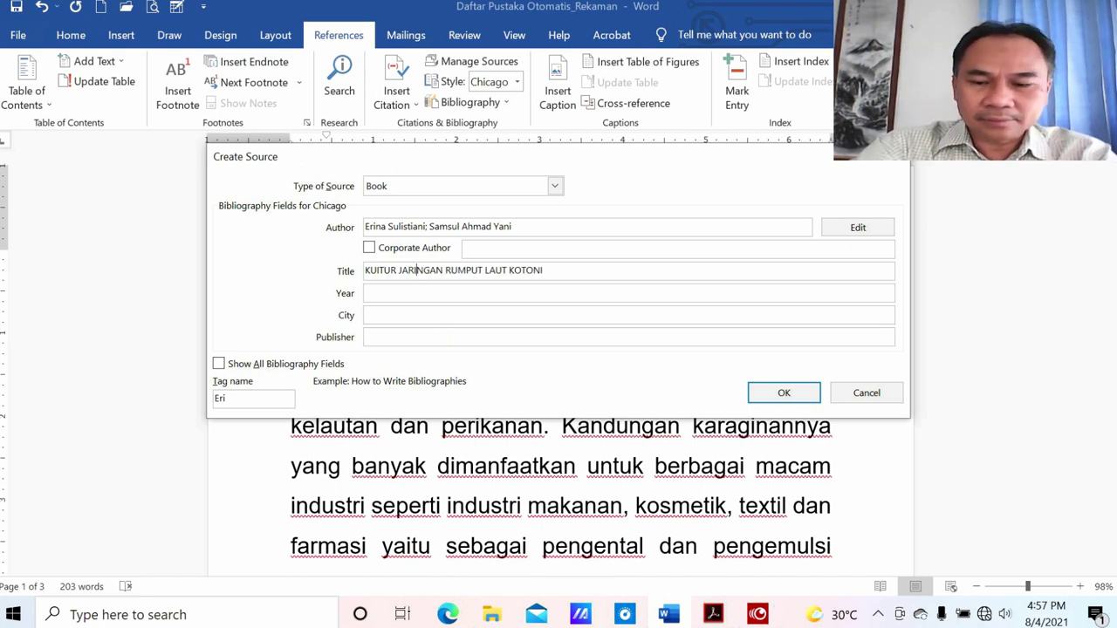
pyautogui.click(379, 272)
pyautogui.press('BackSpace')
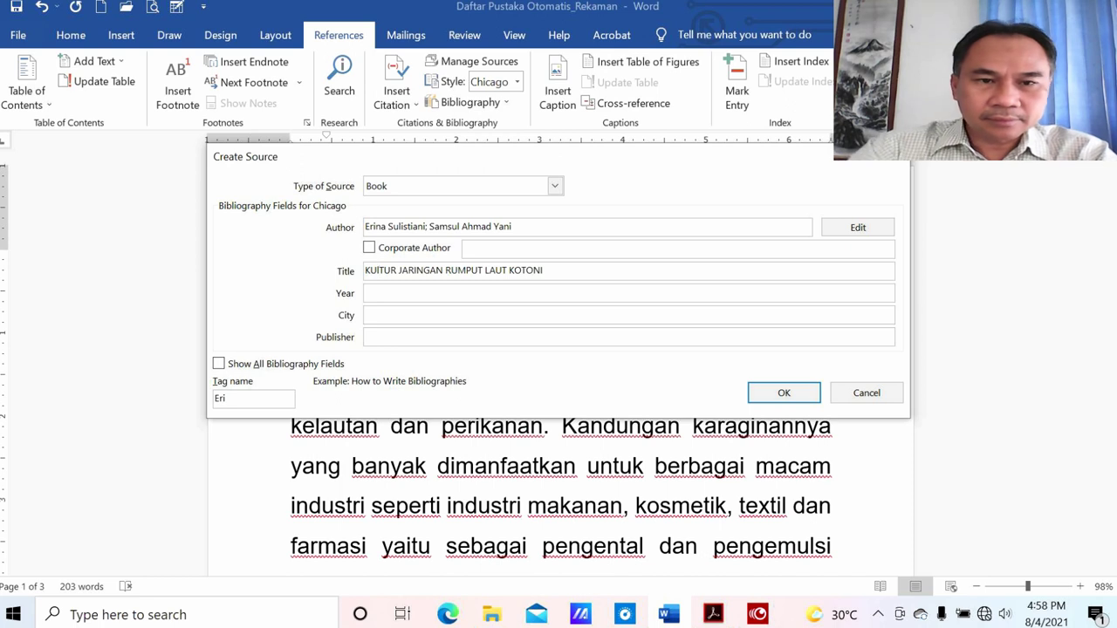
pyautogui.write('L')
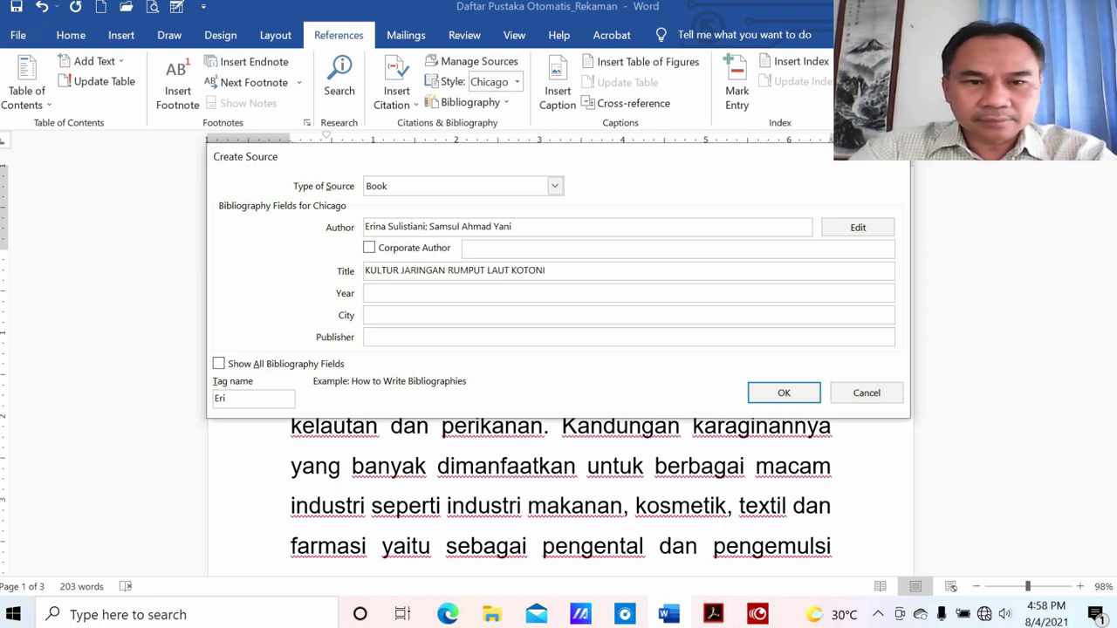
# Step: Enter year 2014, confirmed on the cover PDF, and city Bogor in the book source
pyautogui.click(391, 292)
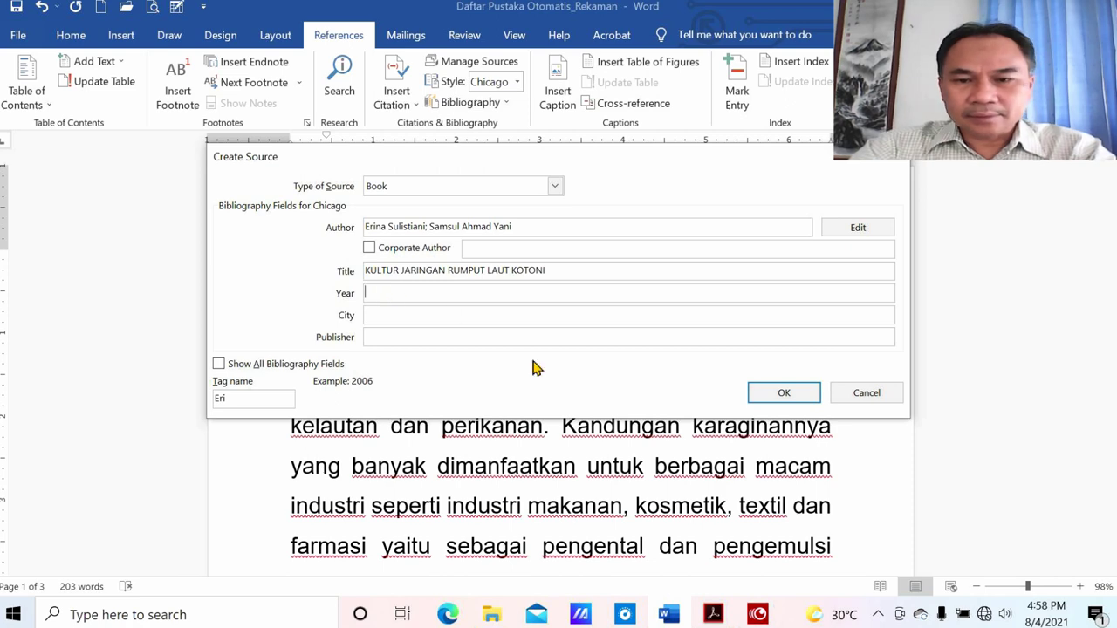
pyautogui.click(713, 614)
pyautogui.click(653, 559)
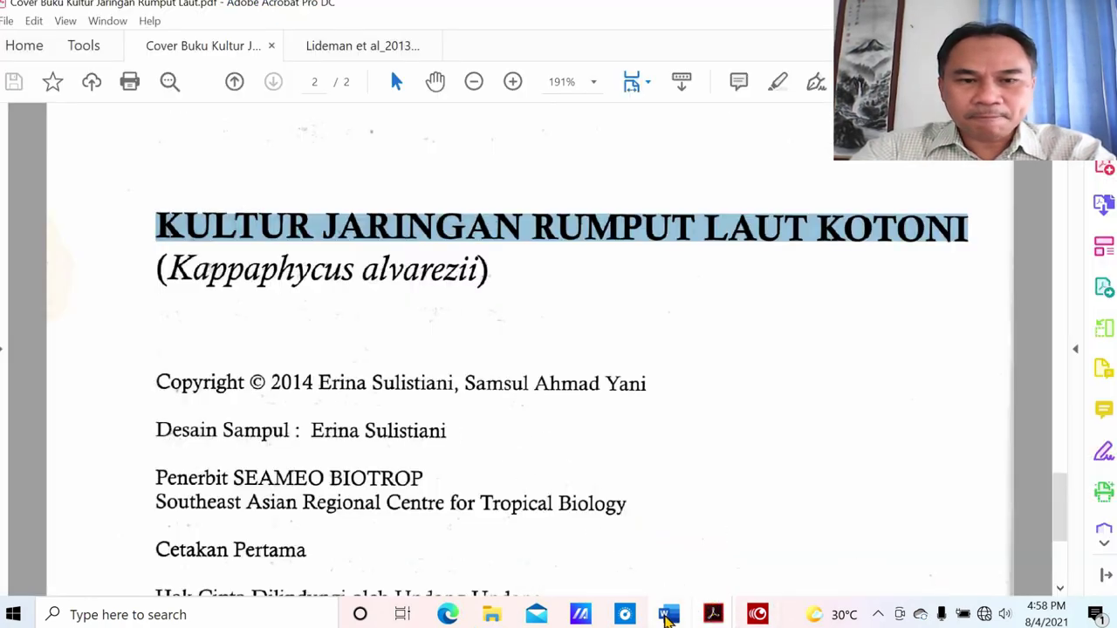
pyautogui.click(670, 615)
pyautogui.write('201')
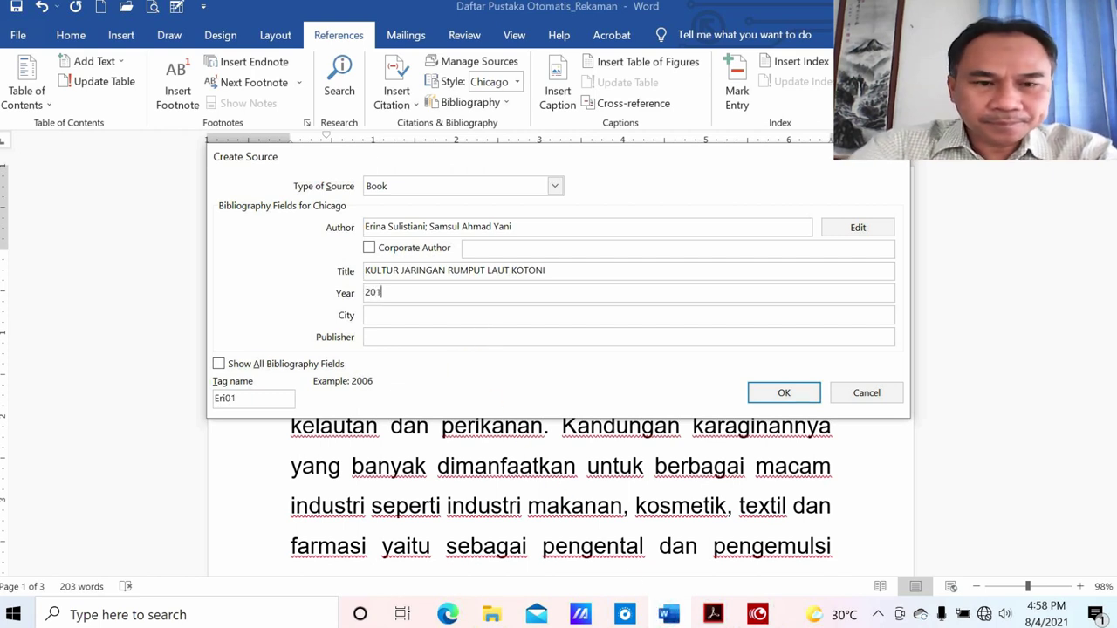
pyautogui.write('4')
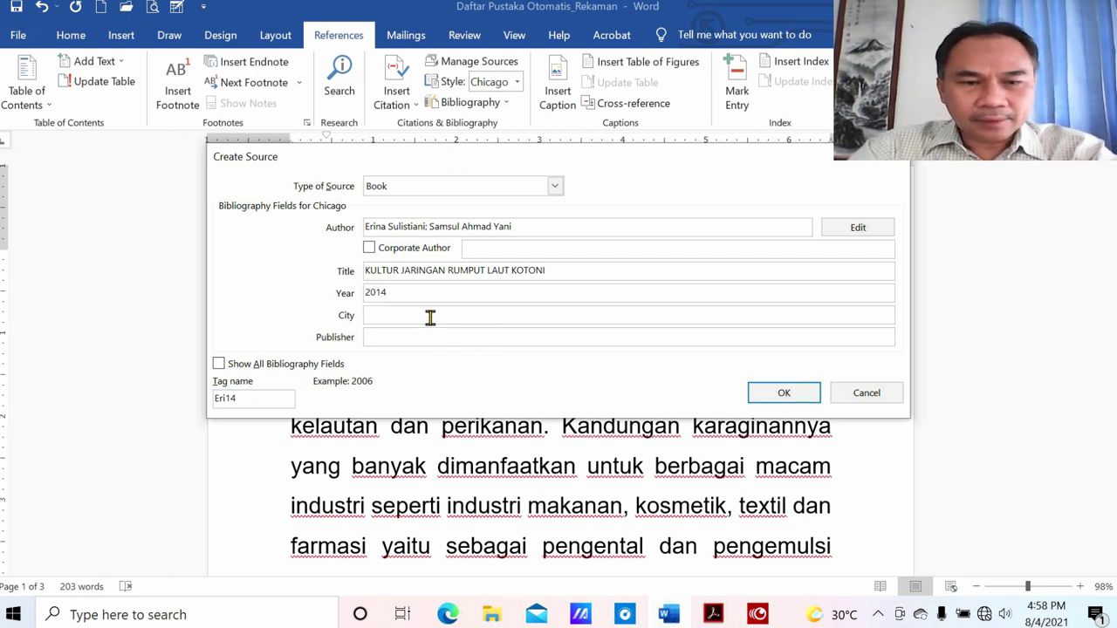
pyautogui.click(430, 317)
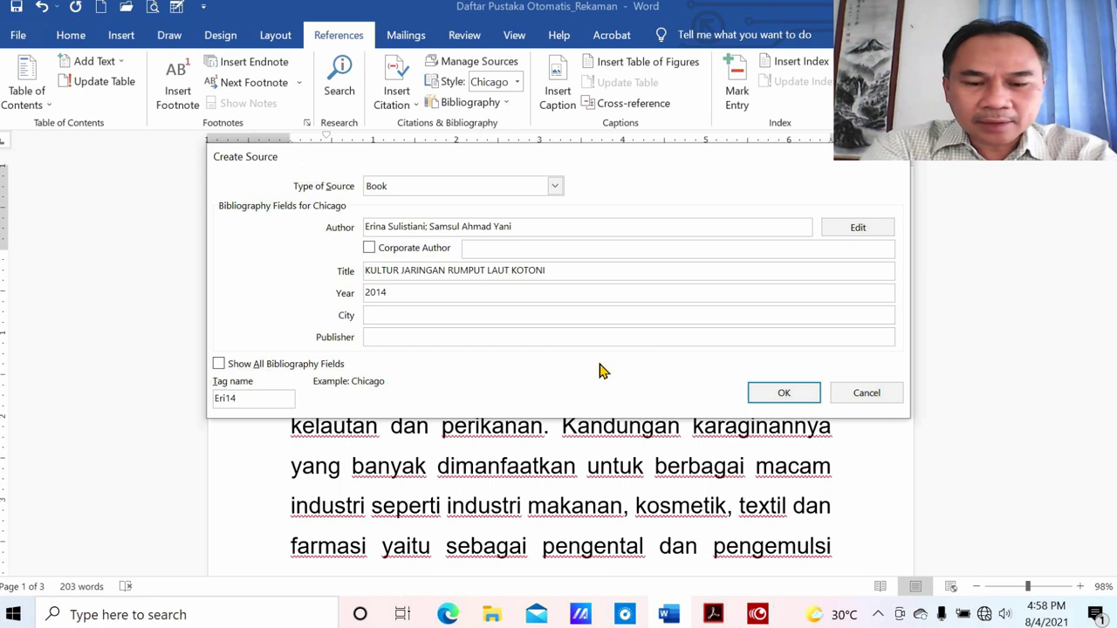
pyautogui.write('Bogor')
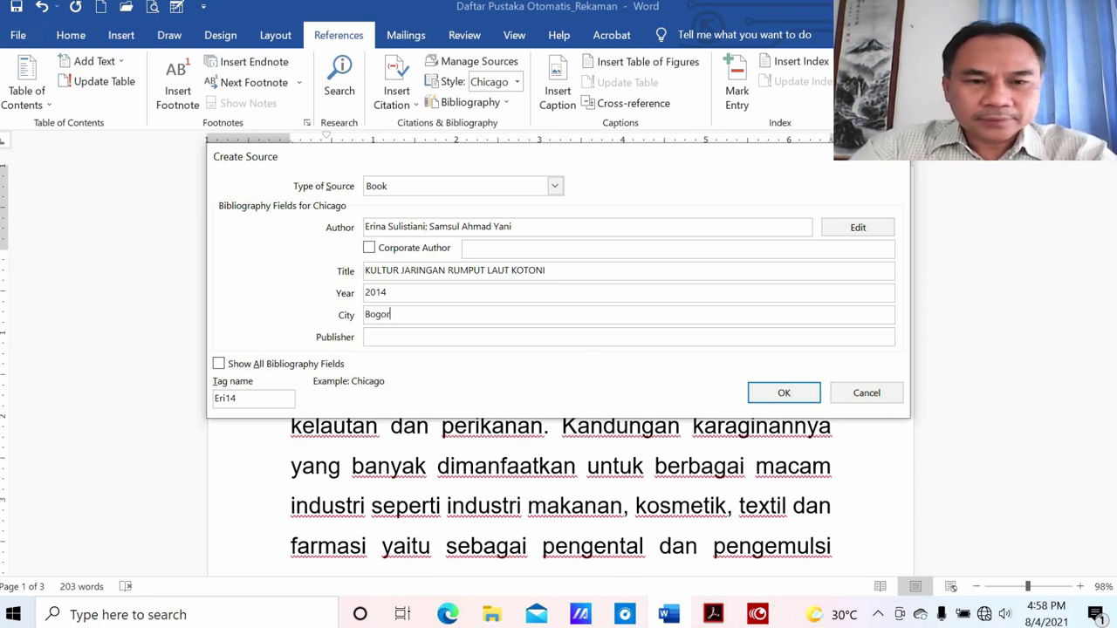
pyautogui.click(443, 335)
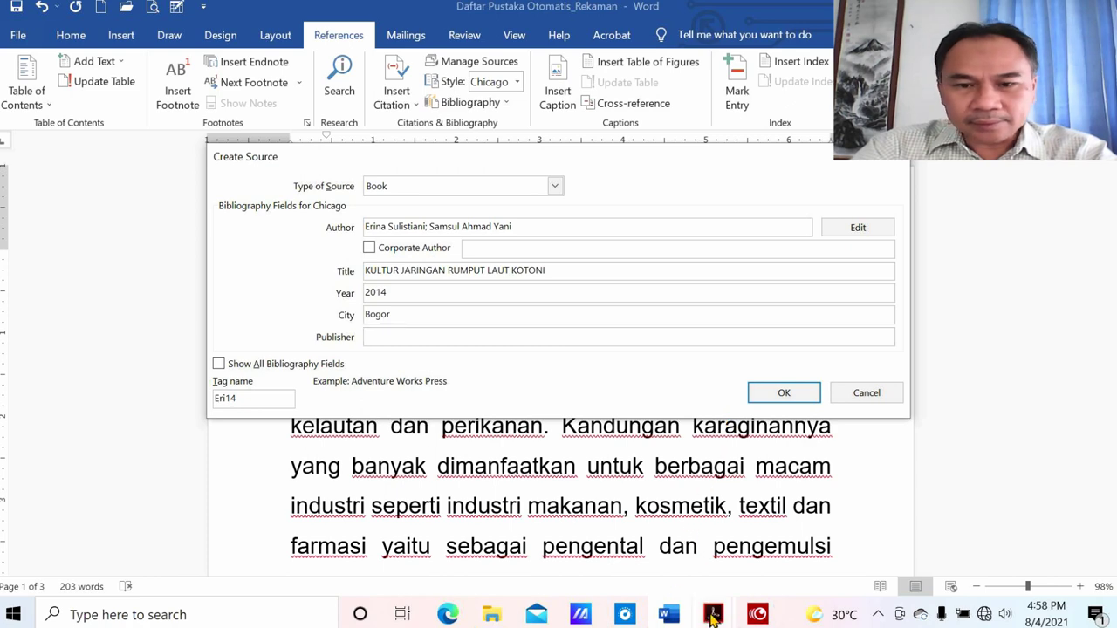
pyautogui.click(712, 616)
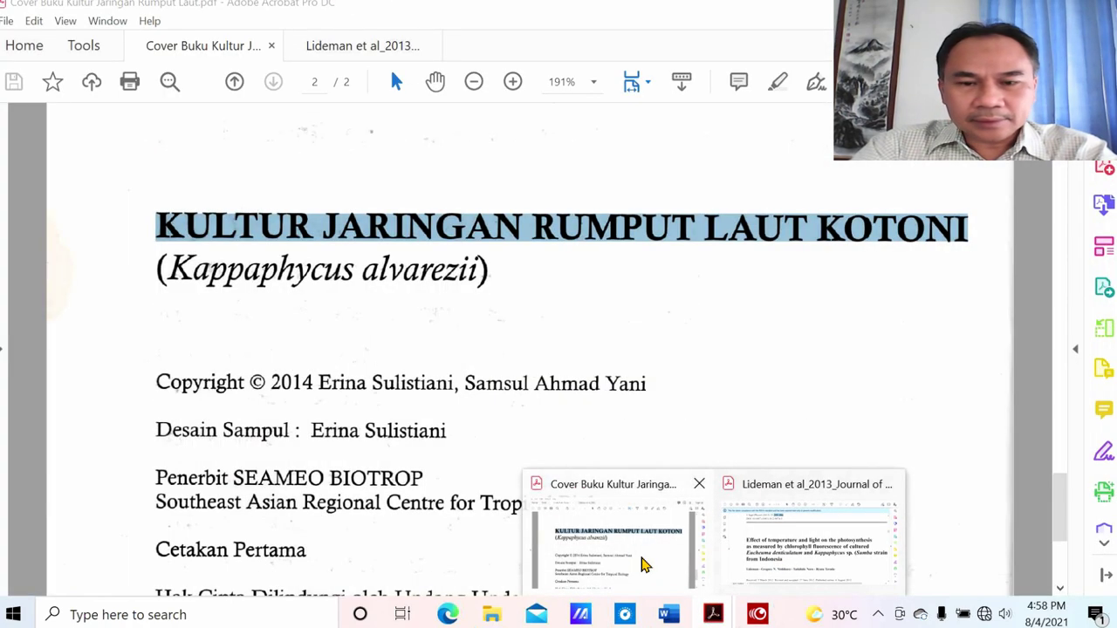
# Step: Copy the publisher line 'Penerbit SEAMEO BIOTROP' from the cover PDF's copyright page
pyautogui.click(643, 566)
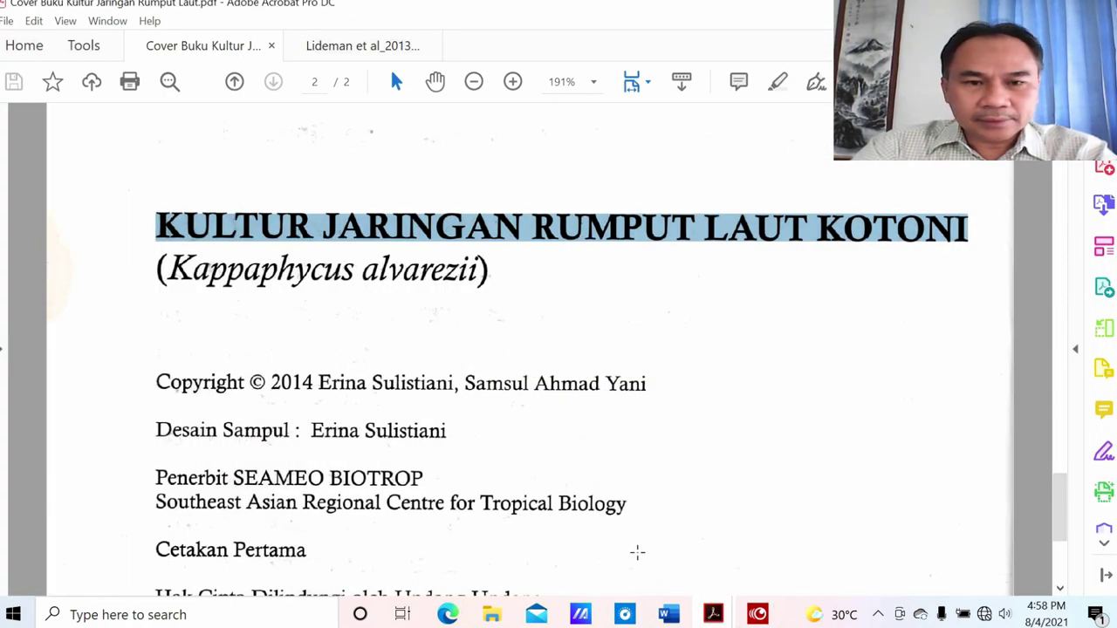
pyautogui.scroll(-2, 576, 550)
pyautogui.scroll(-1, 558, 482)
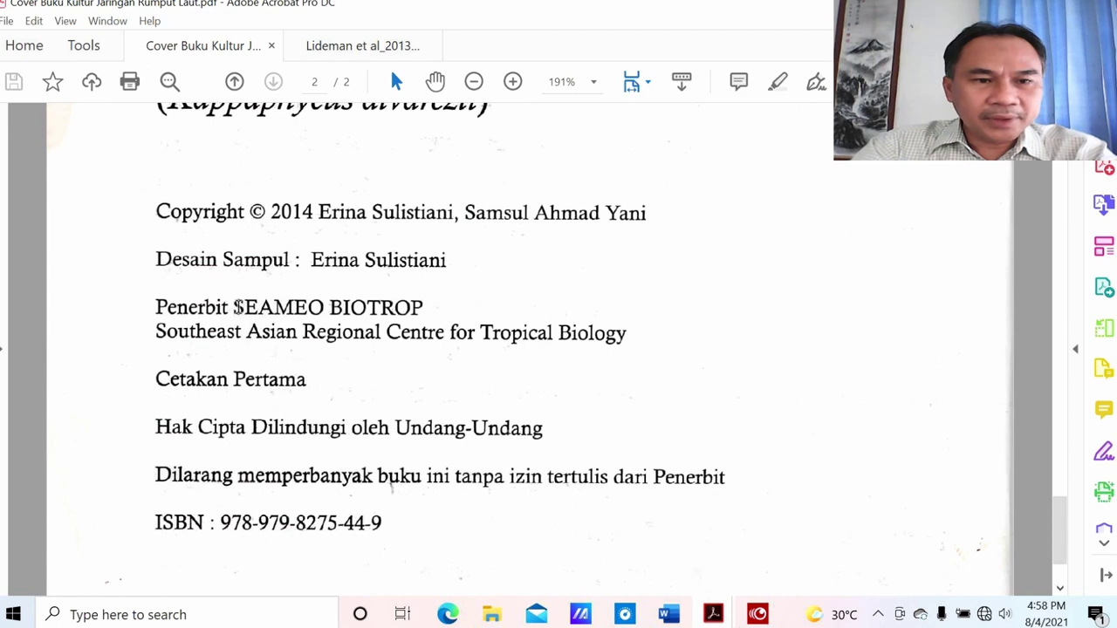
pyautogui.moveTo(155, 307); pyautogui.dragTo(403, 310)
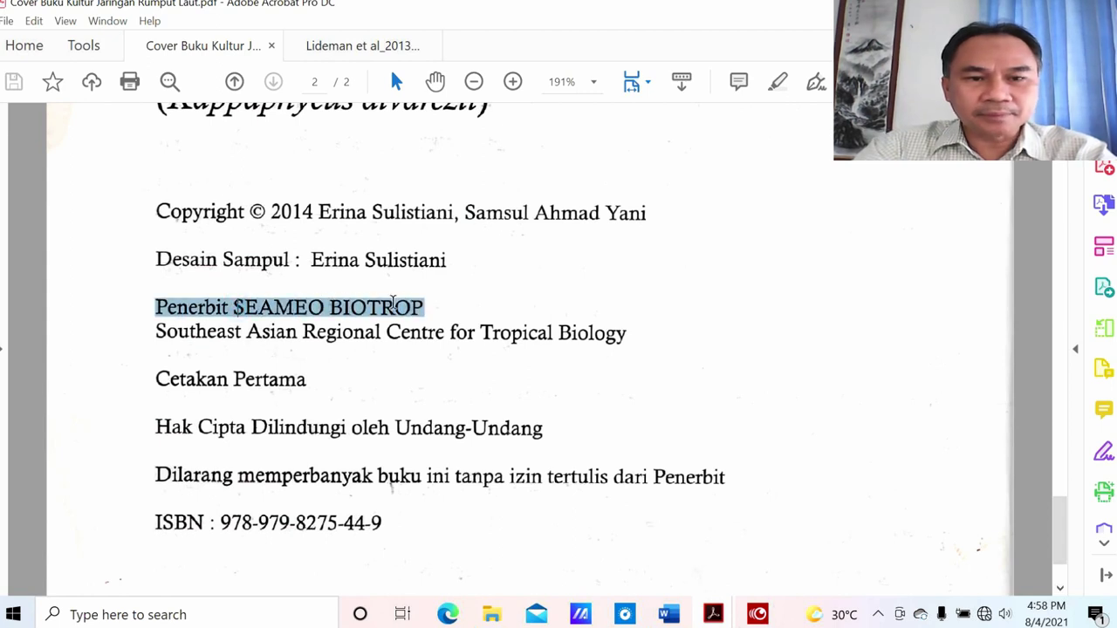
pyautogui.rightClick(403, 314)
pyautogui.click(454, 293)
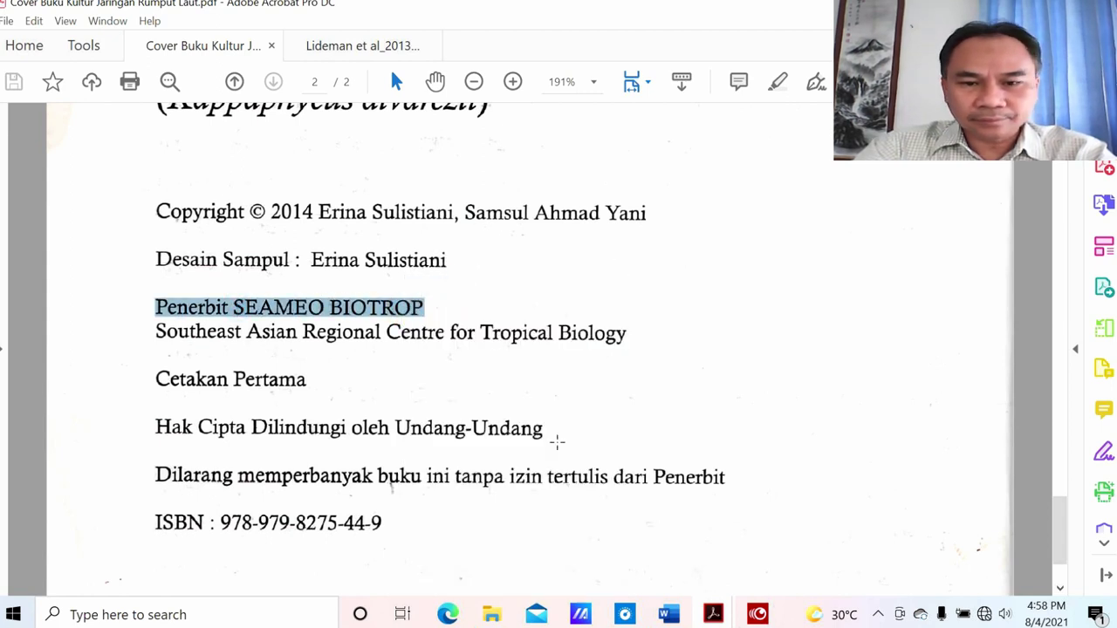
pyautogui.click(670, 617)
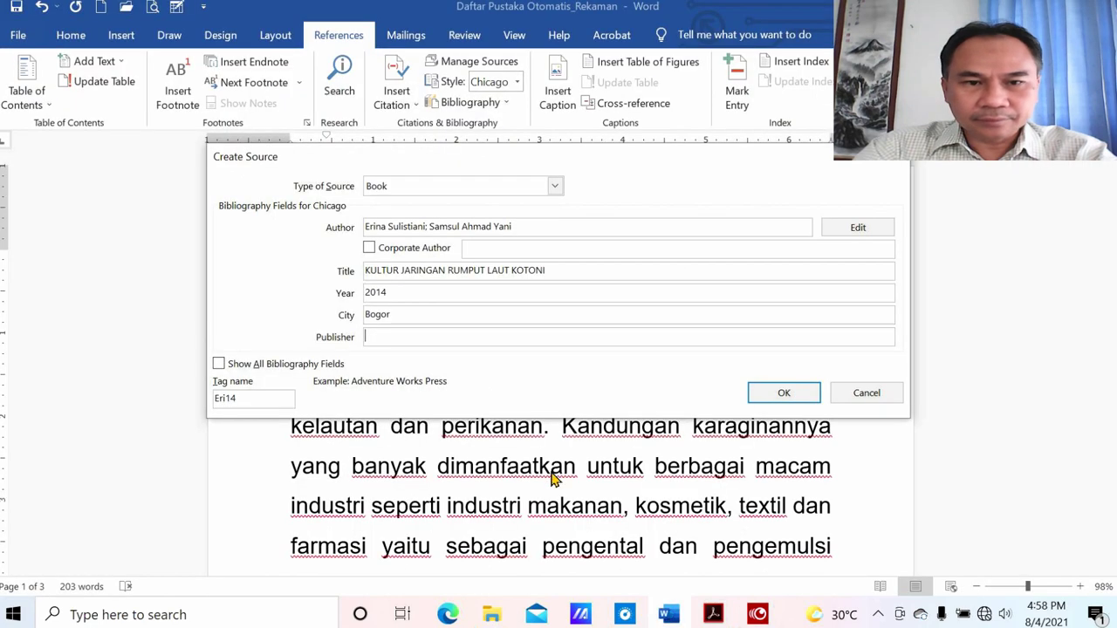
# Step: Set the publisher to SEAMEO BIOTROP, dropping 'Penerbit', and save the source to insert its citation
pyautogui.rightClick(393, 337)
pyautogui.click(432, 390)
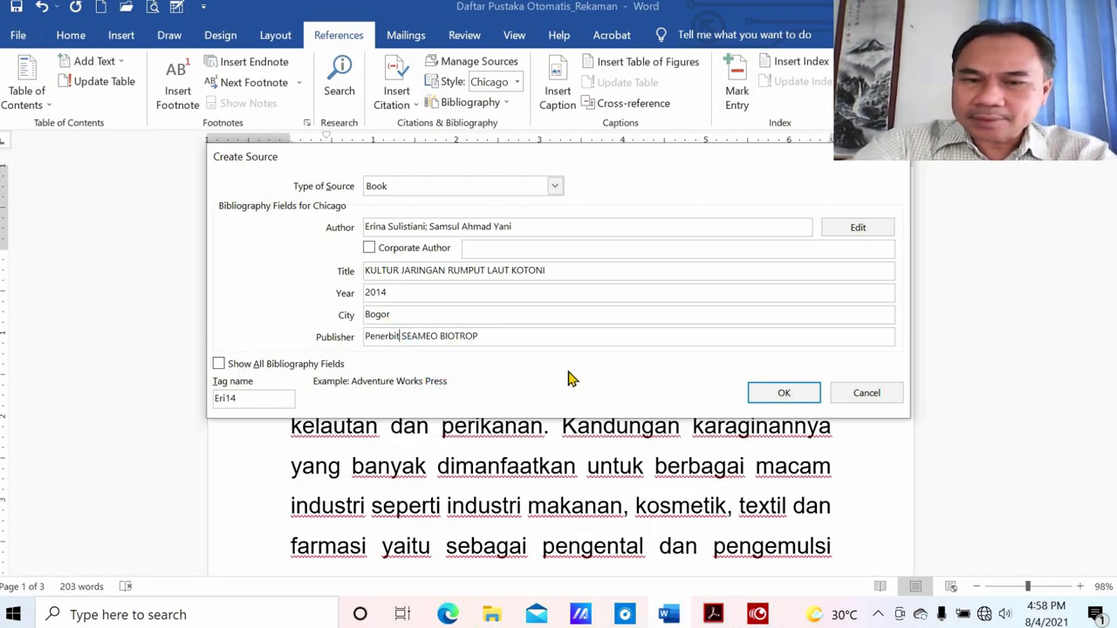
pyautogui.press('BackSpace')
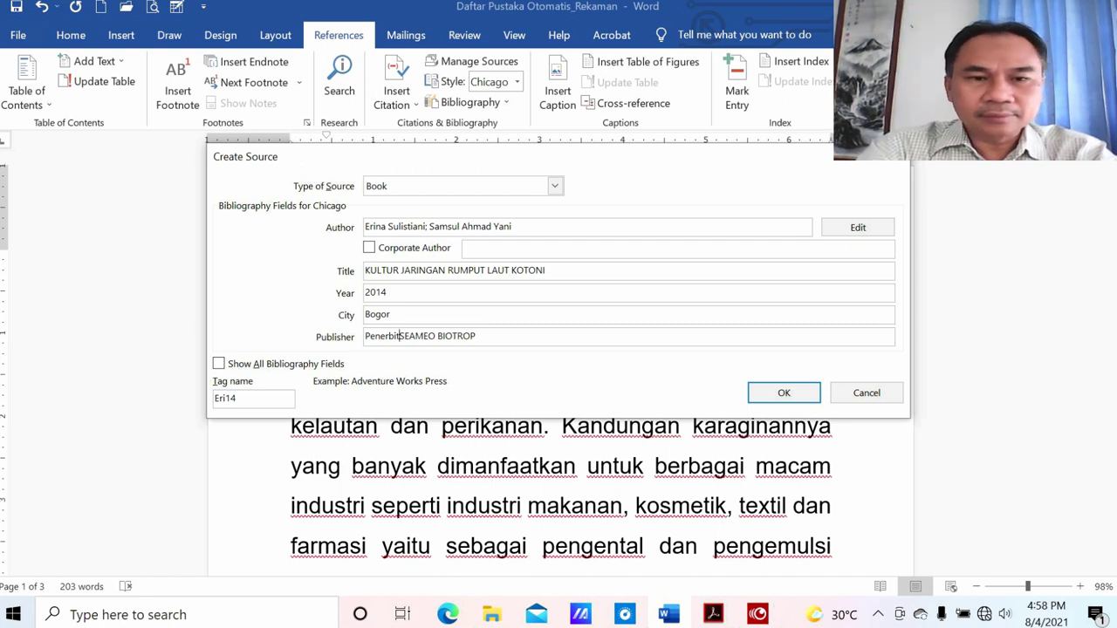
pyautogui.press('BackSpace')
pyautogui.press('BackSpace')
pyautogui.press('BackSpace')
pyautogui.press('BackSpace')
pyautogui.press('BackSpace')
pyautogui.press('BackSpace')
pyautogui.press('BackSpace')
pyautogui.press('BackSpace')
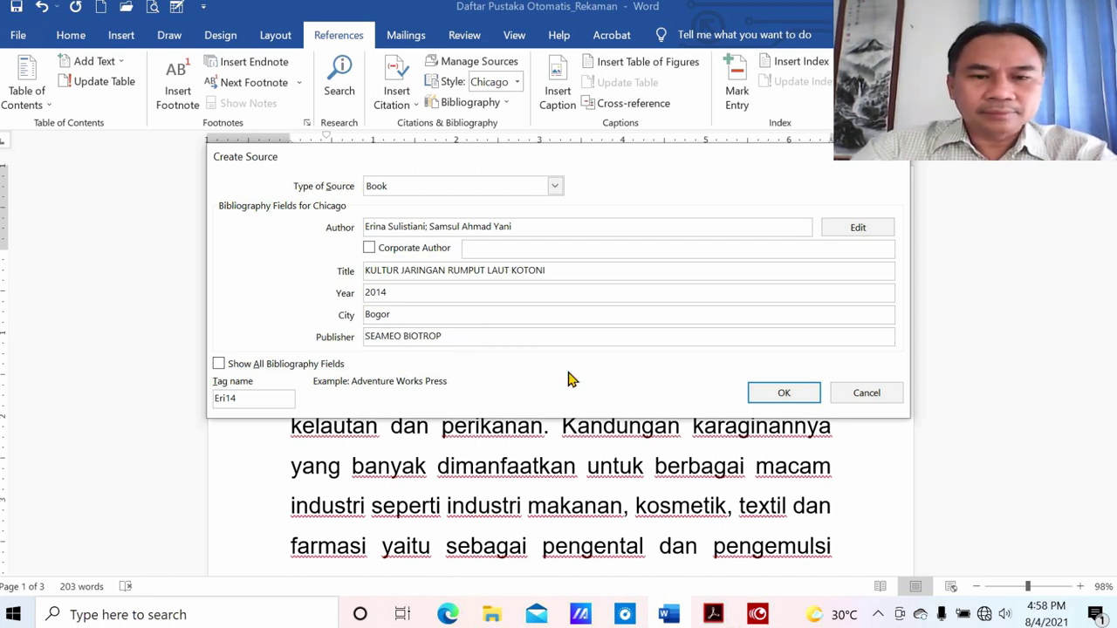
pyautogui.click(785, 393)
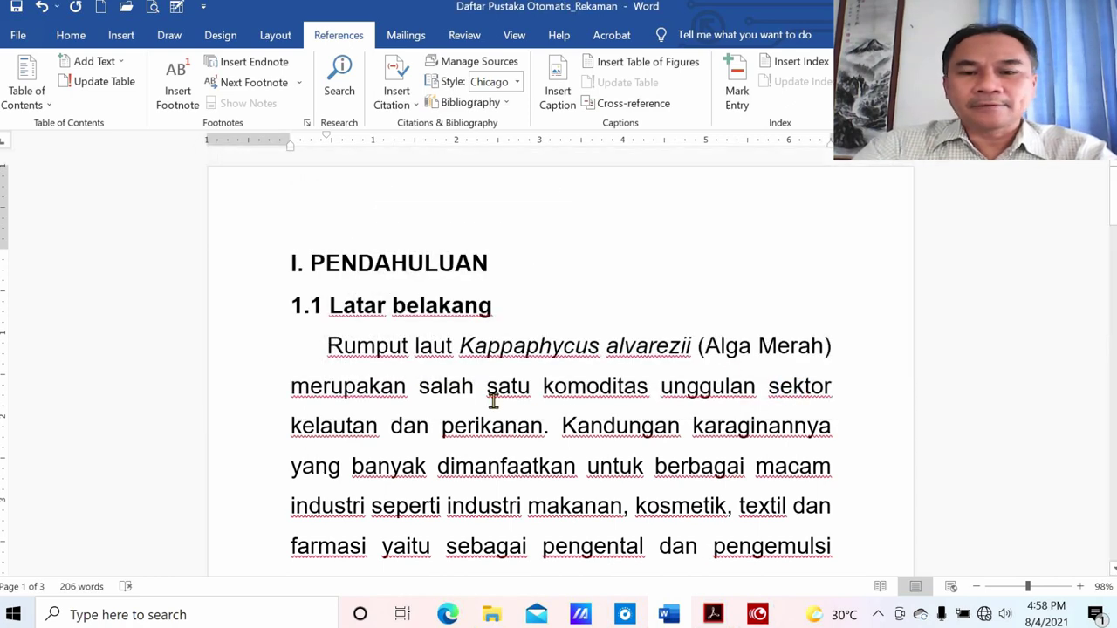
pyautogui.scroll(-2, 492, 402)
pyautogui.scroll(-1, 491, 404)
pyautogui.scroll(-2, 491, 404)
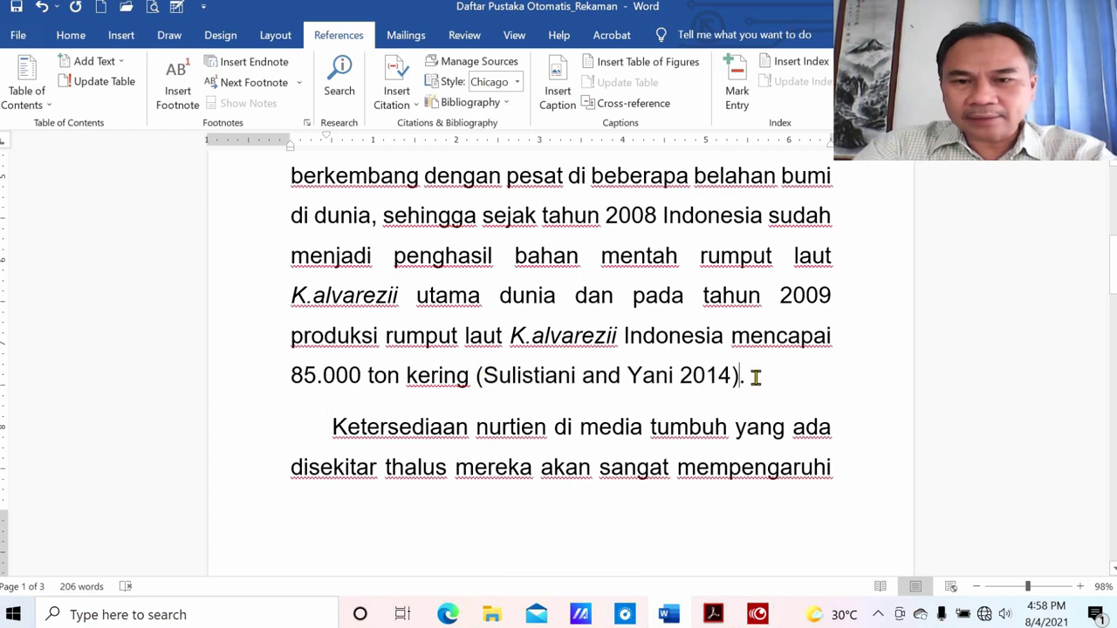
pyautogui.scroll(-1, 511, 392)
pyautogui.scroll(-3, 474, 404)
# Step: Update the DAFTAR PUSTAKA bibliography so it adds the Sulistiani and Yani 2014 book
pyautogui.scroll(-3, 478, 416)
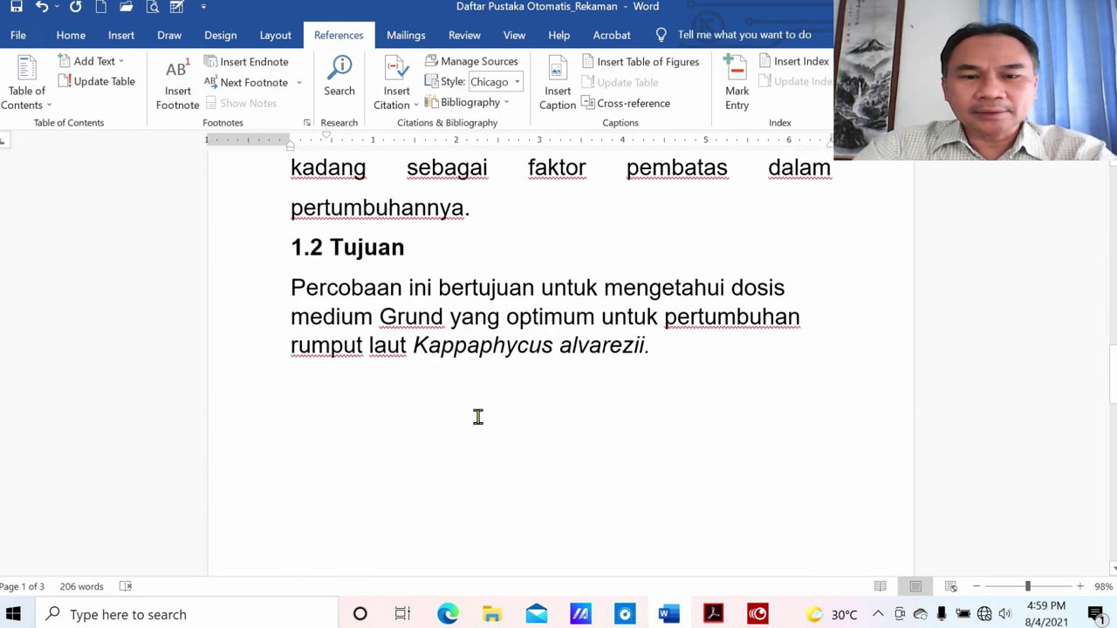
pyautogui.scroll(-2, 478, 416)
pyautogui.scroll(-3, 478, 417)
pyautogui.scroll(-2, 478, 416)
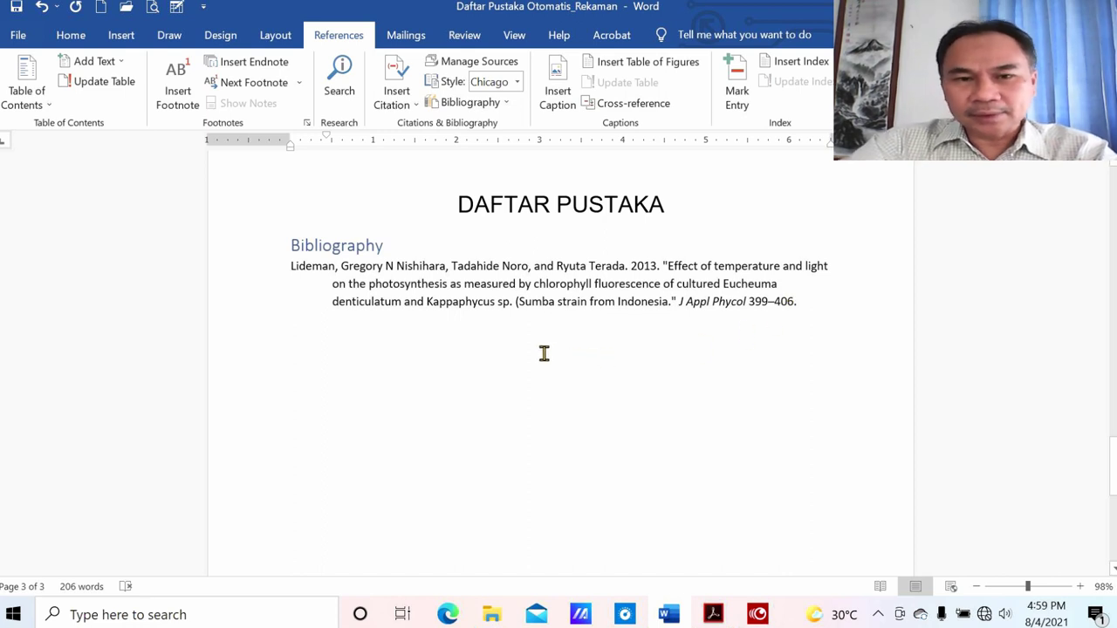
pyautogui.click(439, 302)
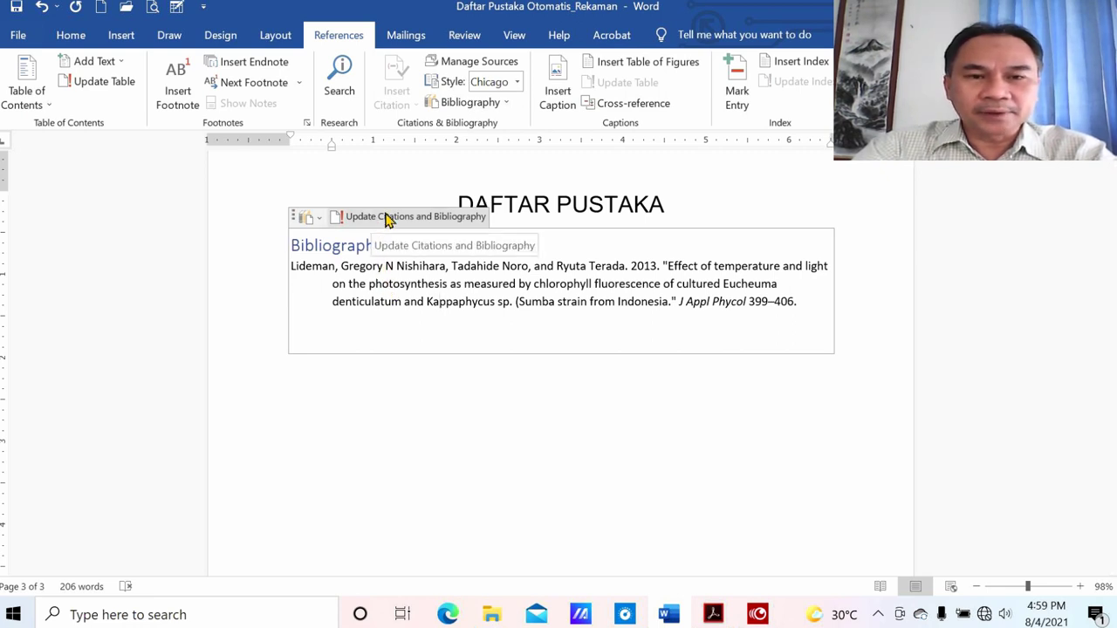
pyautogui.click(388, 218)
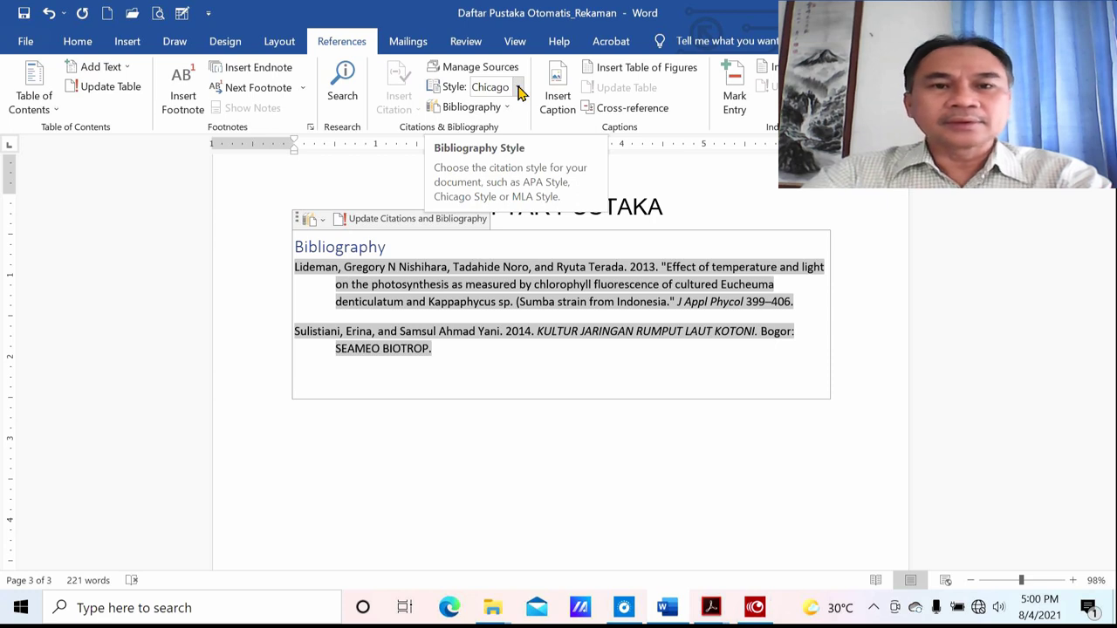
pyautogui.click(519, 89)
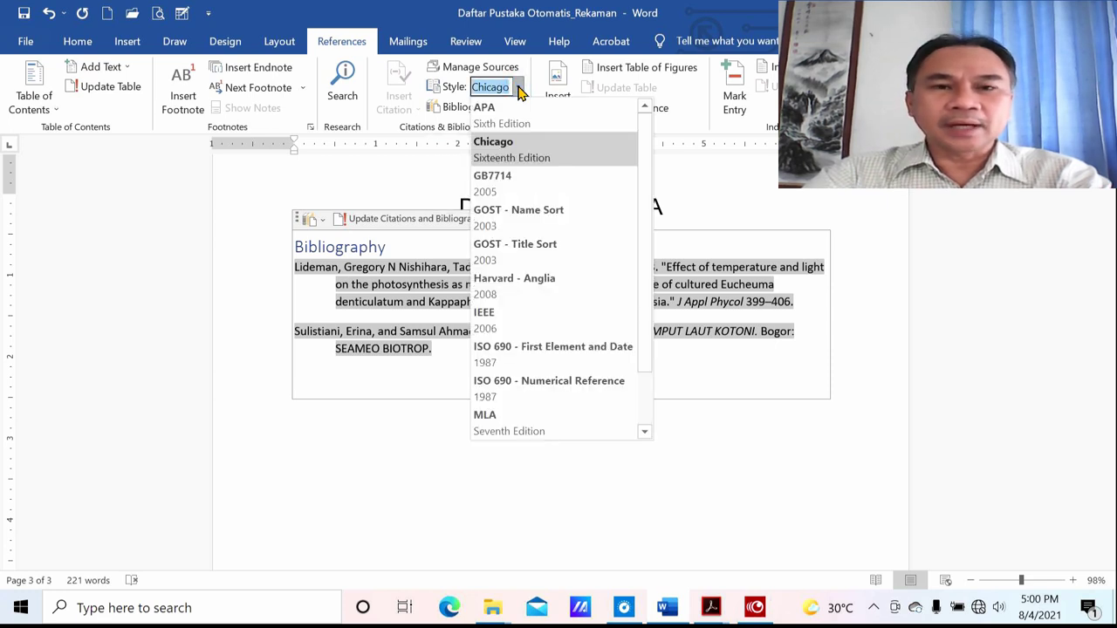
pyautogui.click(528, 121)
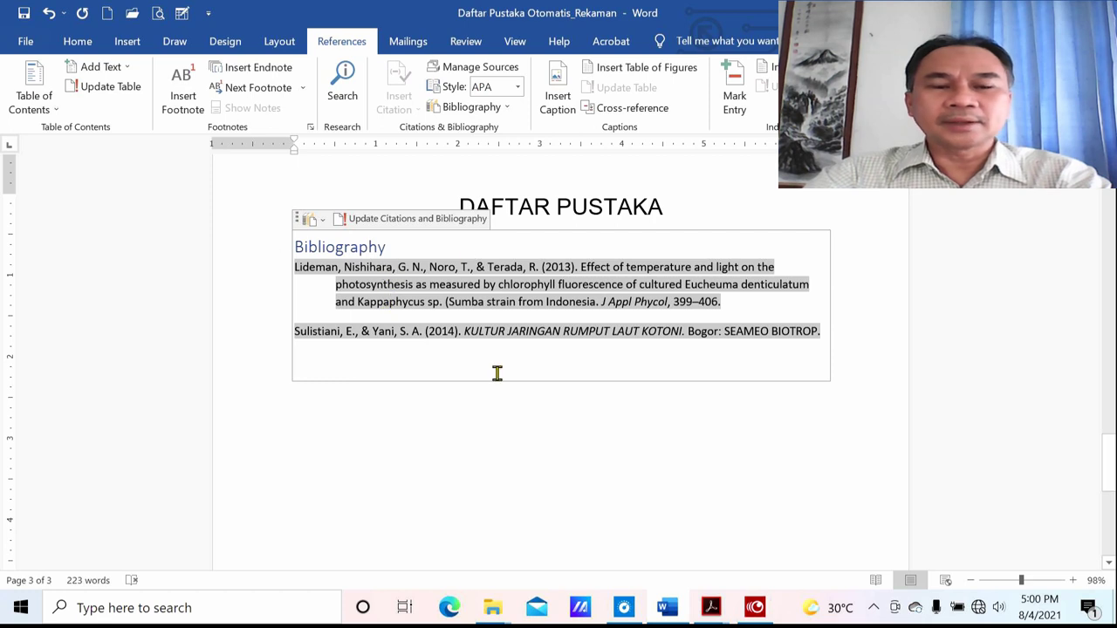
pyautogui.click(518, 88)
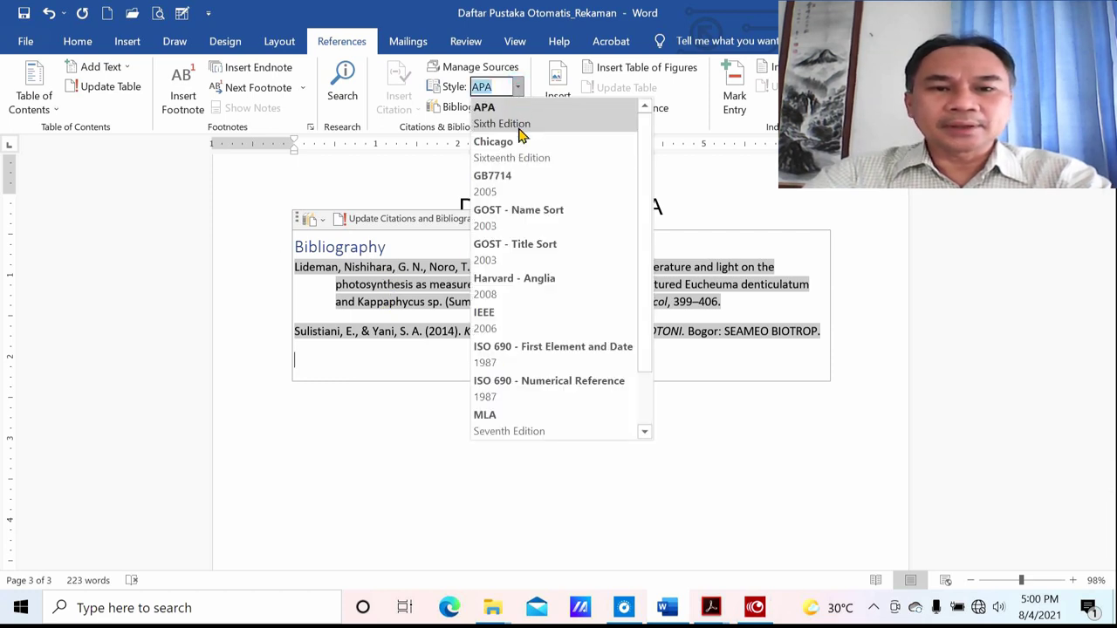
pyautogui.click(505, 289)
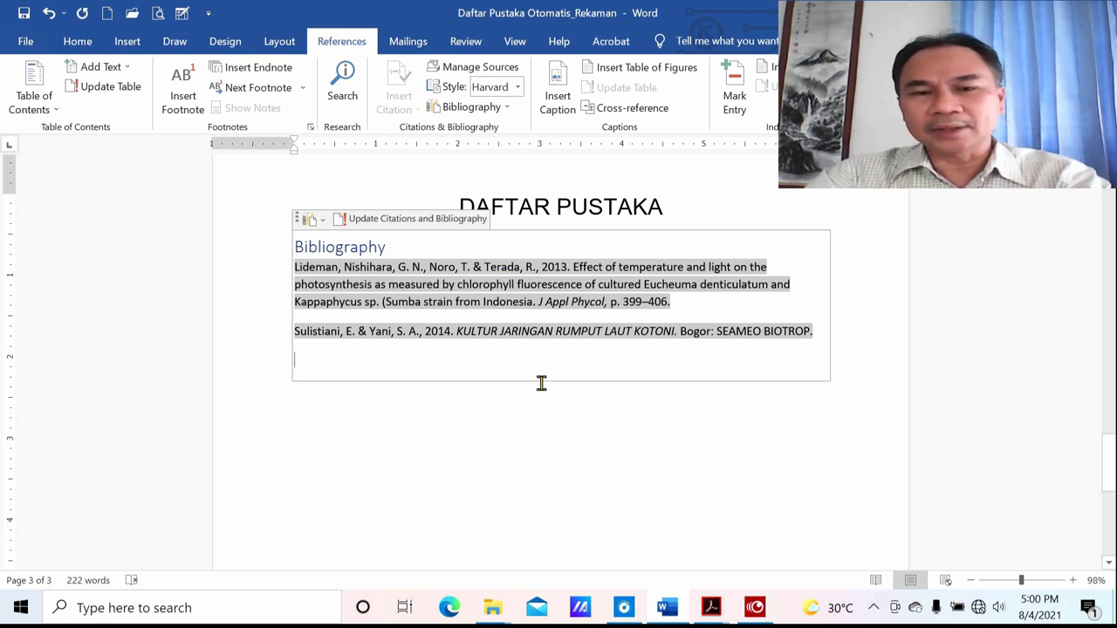
pyautogui.click(518, 88)
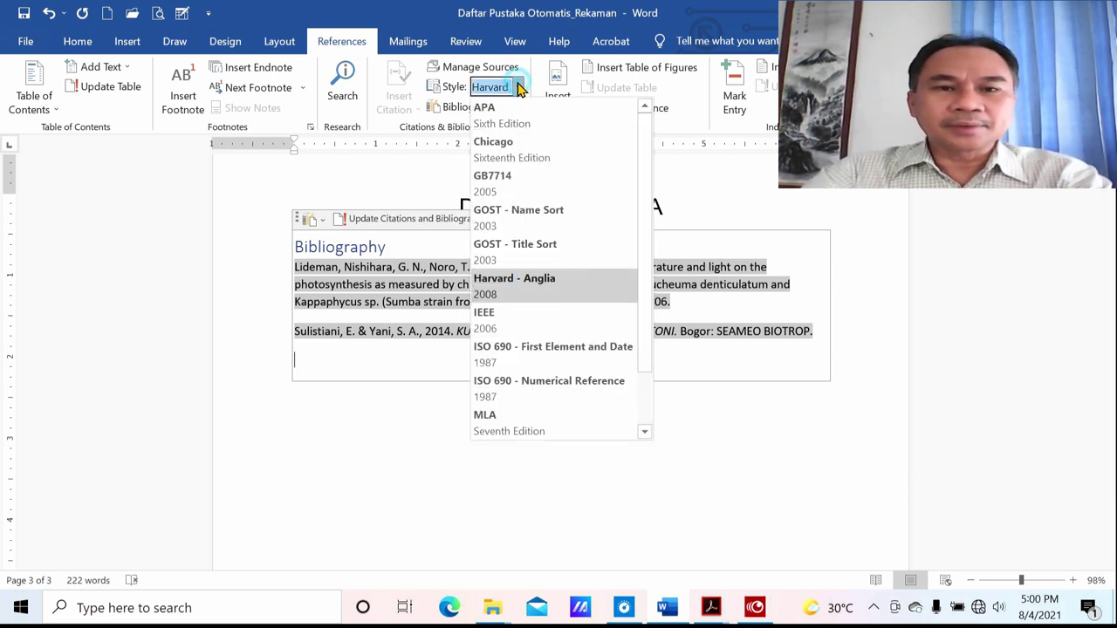
pyautogui.click(521, 150)
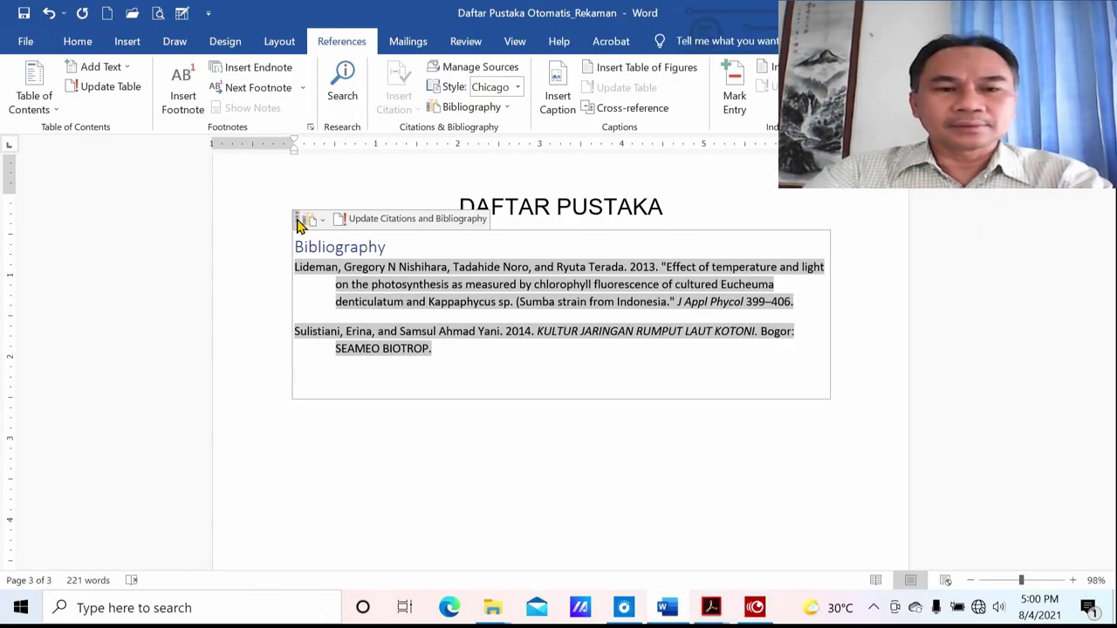
# Step: Increase the bibliography's font size by two steps
pyautogui.click(299, 225)
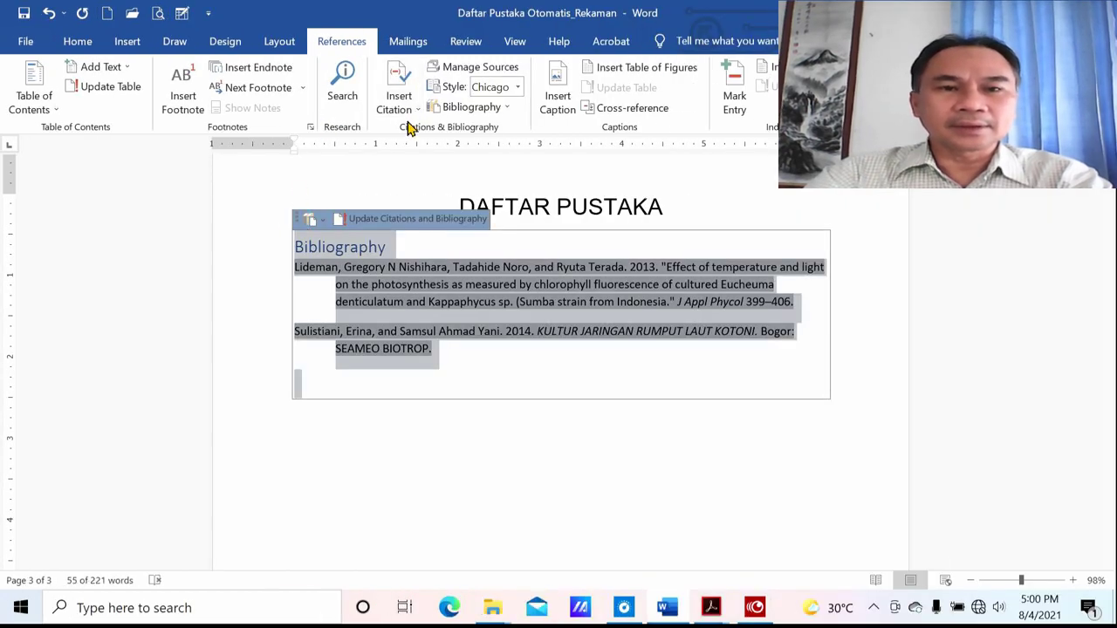
pyautogui.click(77, 41)
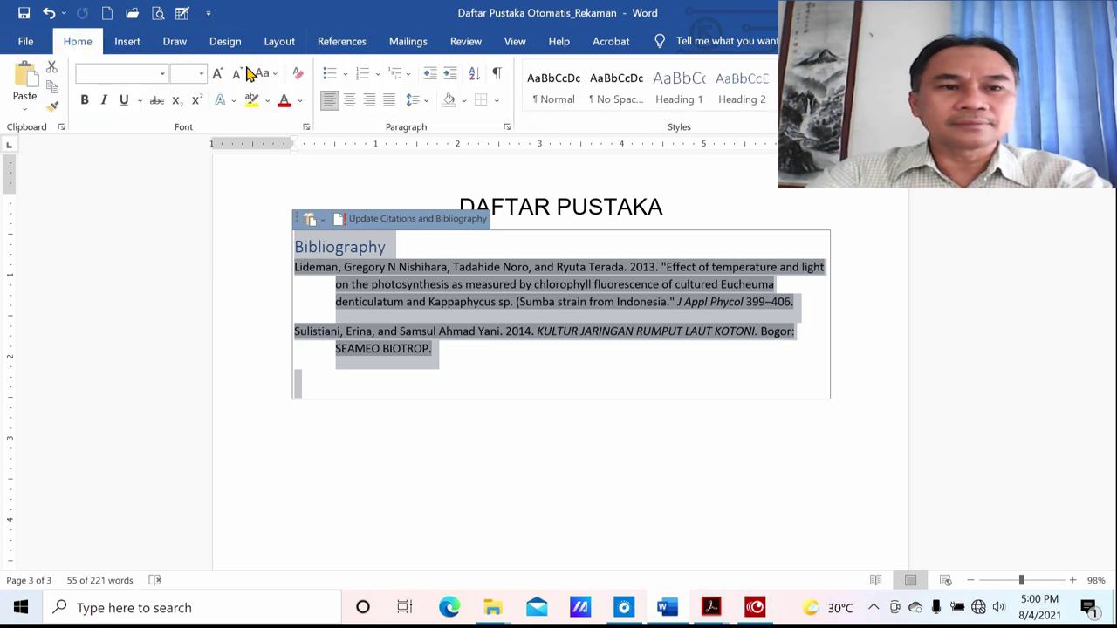
pyautogui.click(217, 73)
pyautogui.click(218, 73)
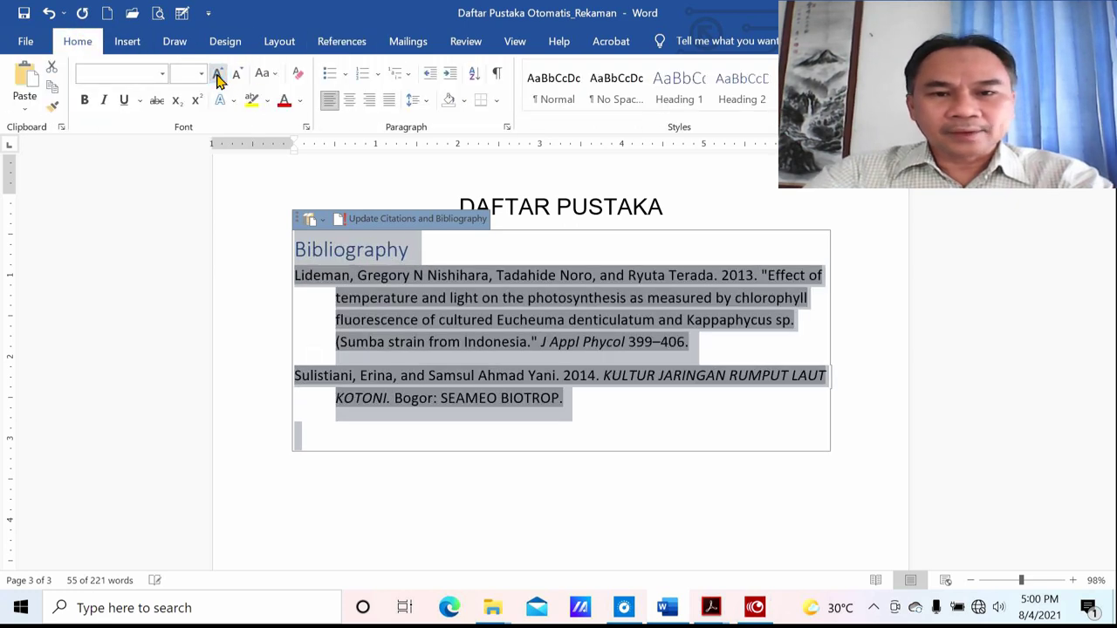
# Step: Change the uppercase book title to Kultur Jaringan Rumput Laut Kotoni with Capitalize Each Word
pyautogui.click(597, 392)
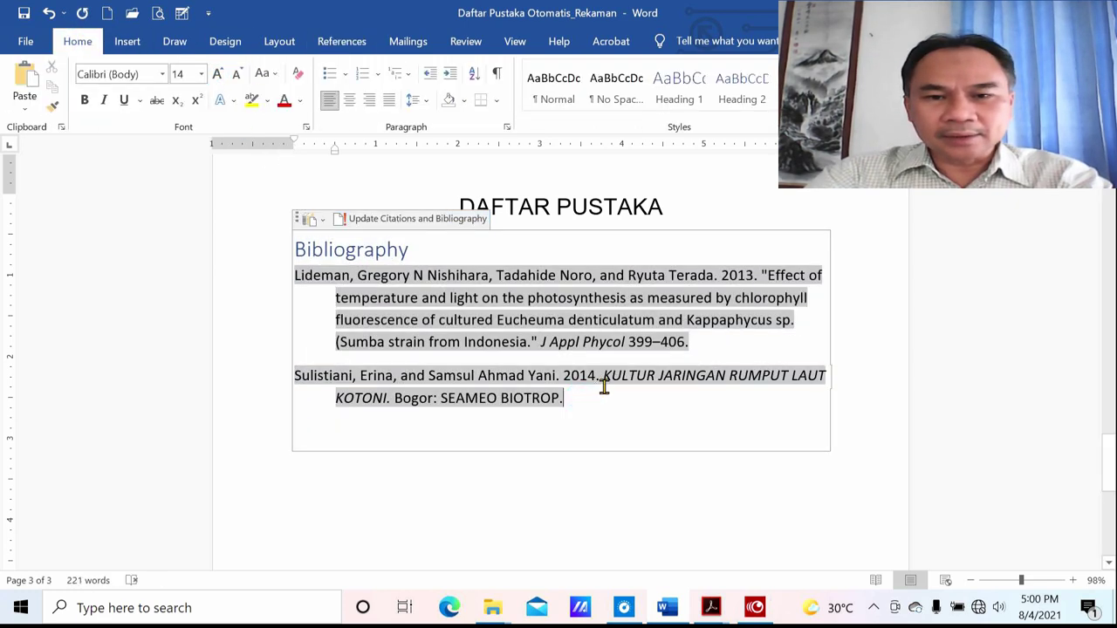
pyautogui.moveTo(604, 375)
pyautogui.mouseDown()
pyautogui.moveTo(823, 376)
pyautogui.moveTo(436, 411)
pyautogui.moveTo(390, 398)
pyautogui.mouseUp()
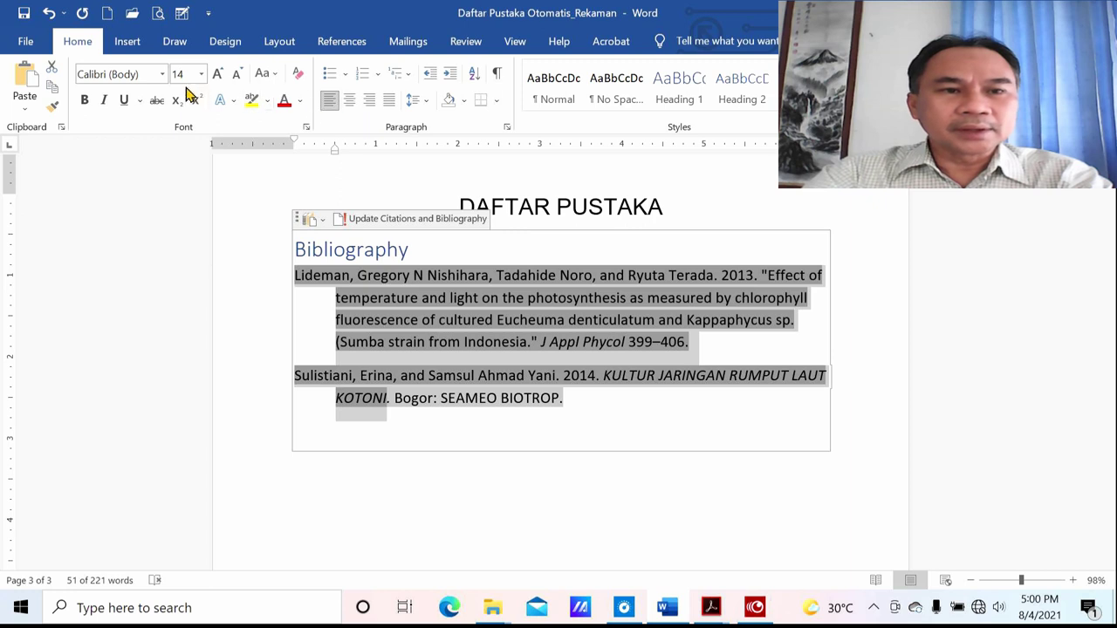
pyautogui.click(104, 102)
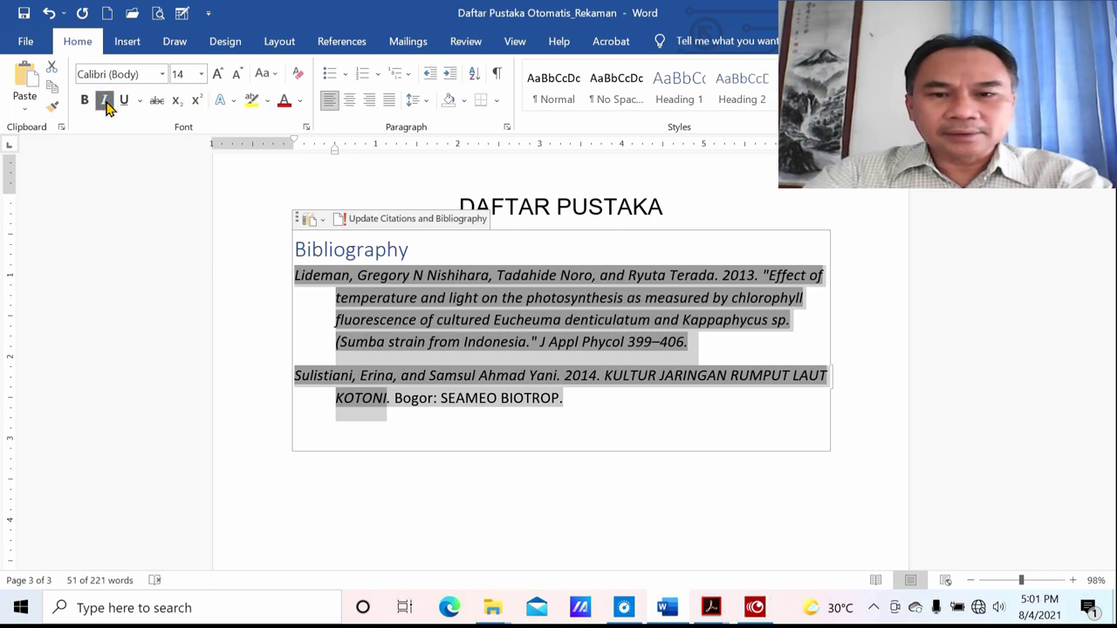
pyautogui.click(104, 101)
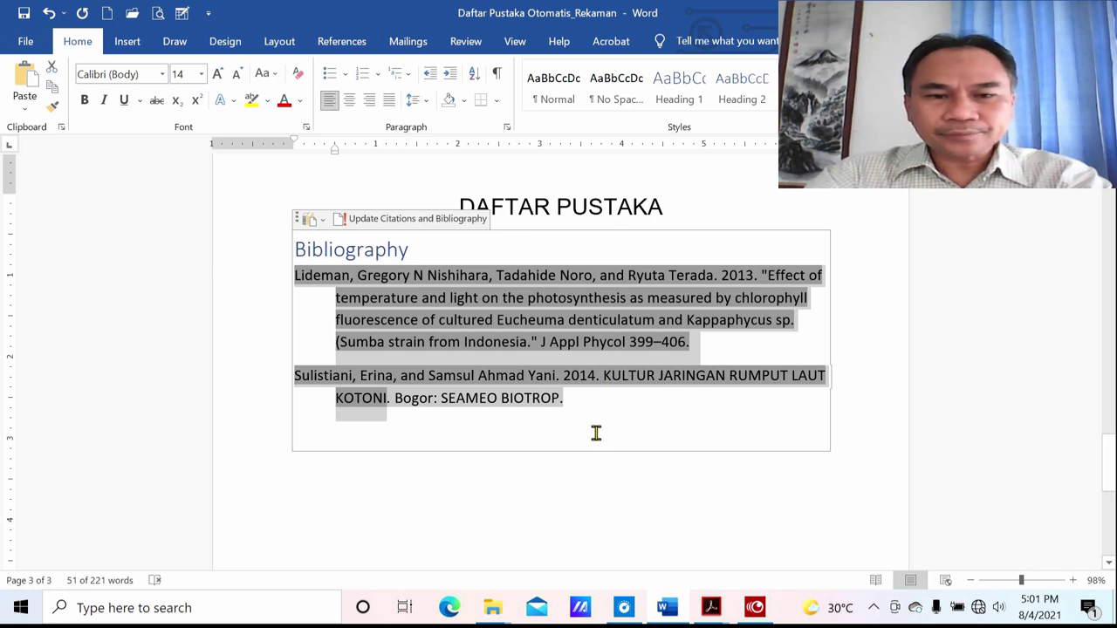
pyautogui.click(604, 375)
pyautogui.moveTo(603, 375); pyautogui.dragTo(387, 398)
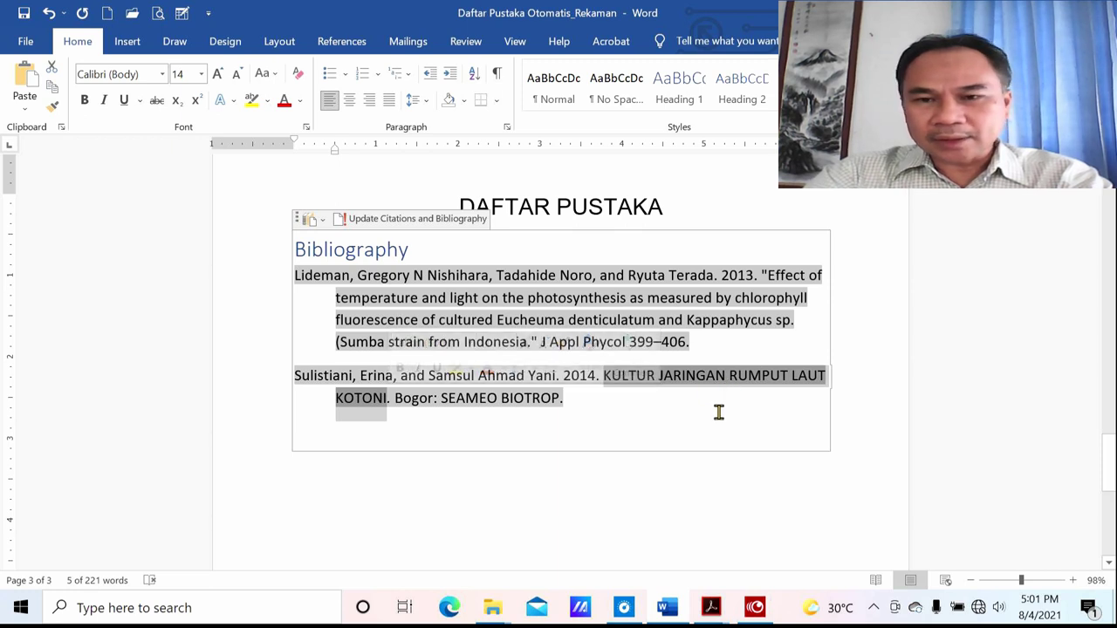
pyautogui.click(275, 75)
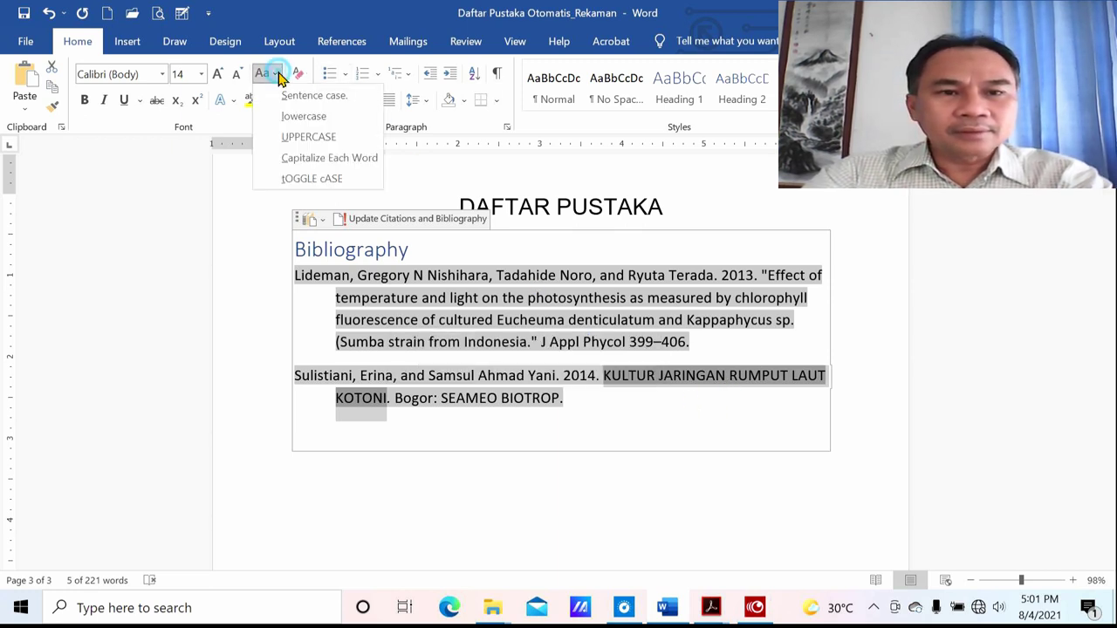
pyautogui.click(308, 158)
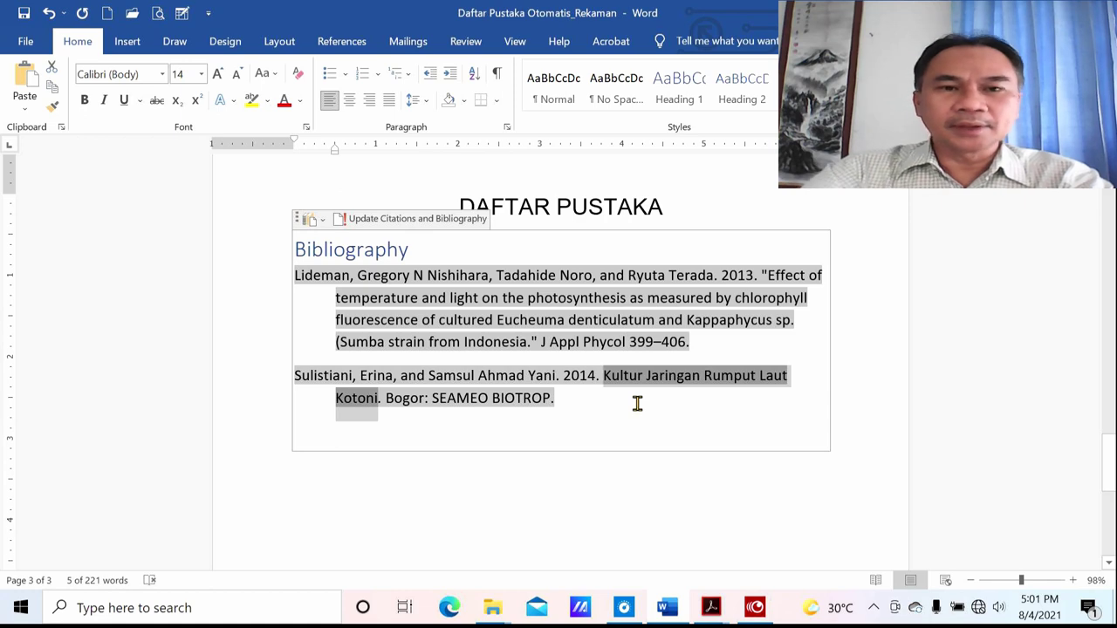
pyautogui.click(592, 392)
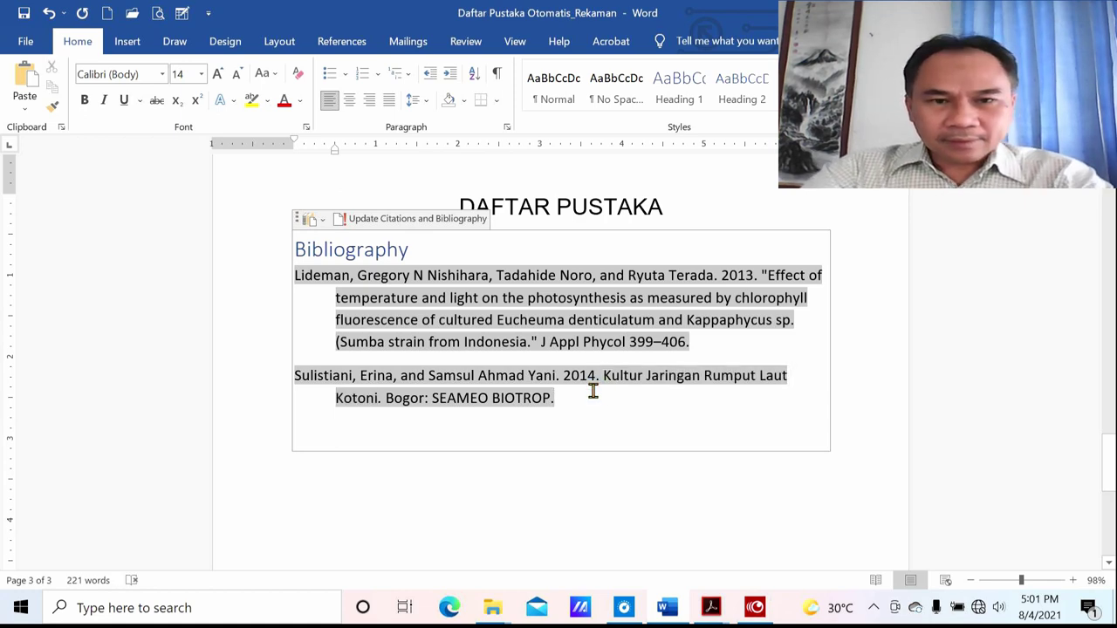
# Step: Locate the (Sulistiani and Yani 2014) citation after 'kering' and the target spot after 'thalus'
pyautogui.scroll(2, 648, 406)
pyautogui.scroll(3, 648, 405)
pyautogui.scroll(5, 650, 405)
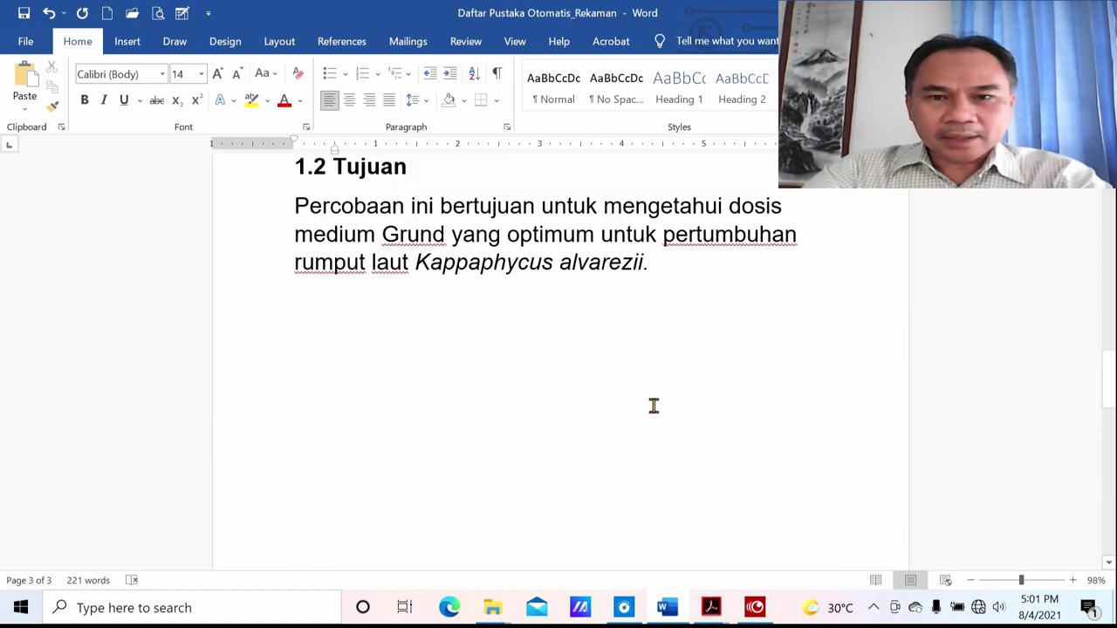
pyautogui.scroll(5, 652, 406)
pyautogui.scroll(3, 653, 405)
pyautogui.scroll(2, 652, 406)
pyautogui.scroll(5, 653, 406)
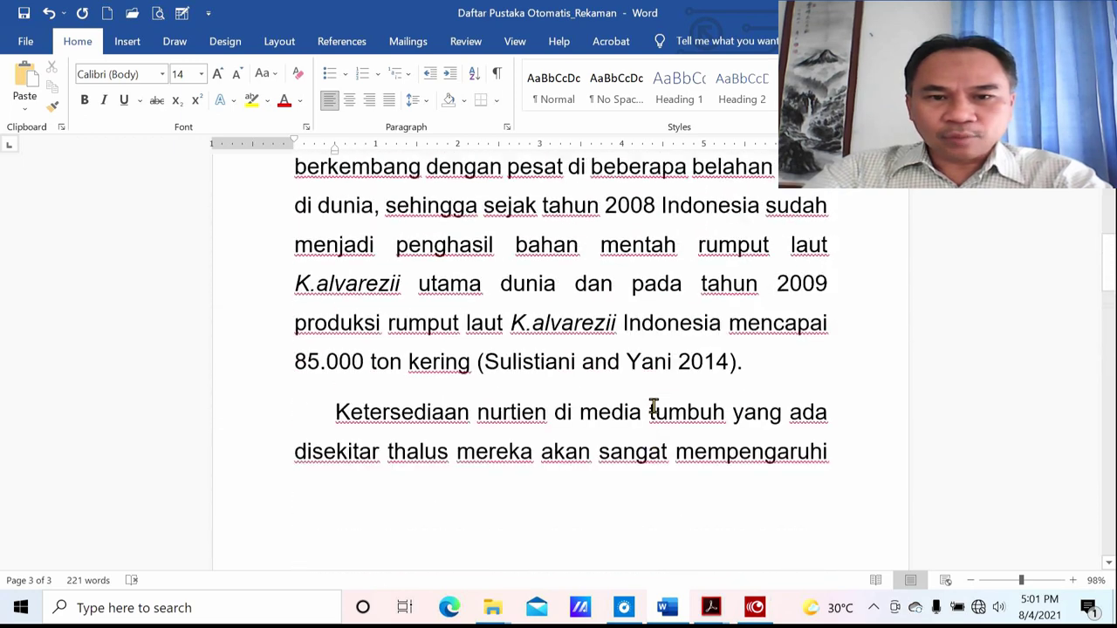
pyautogui.scroll(1, 534, 410)
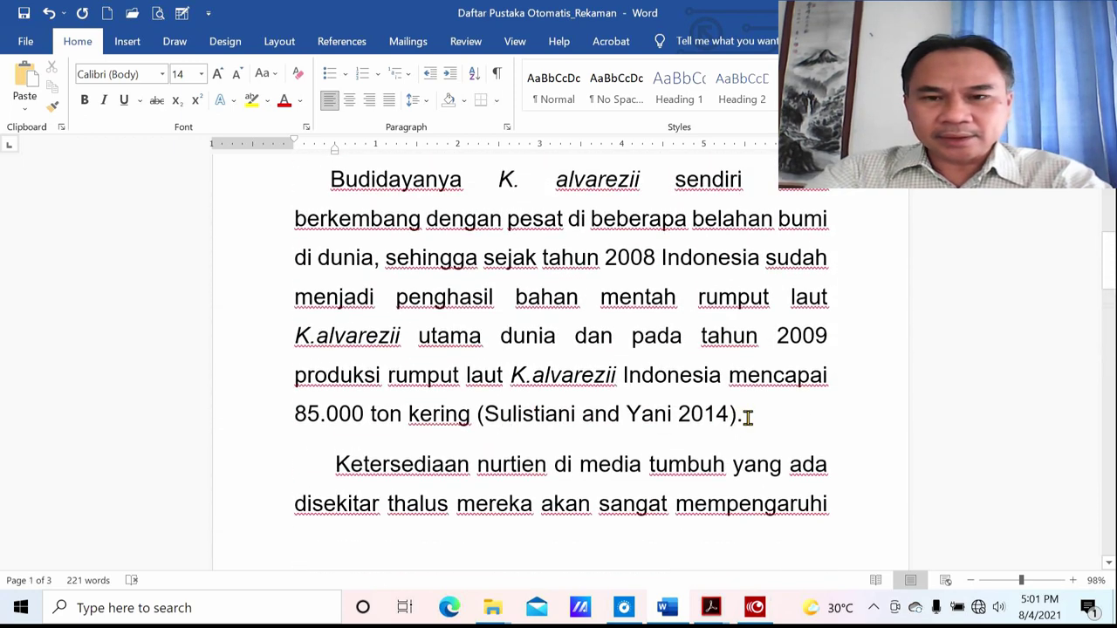
pyautogui.scroll(-4, 711, 437)
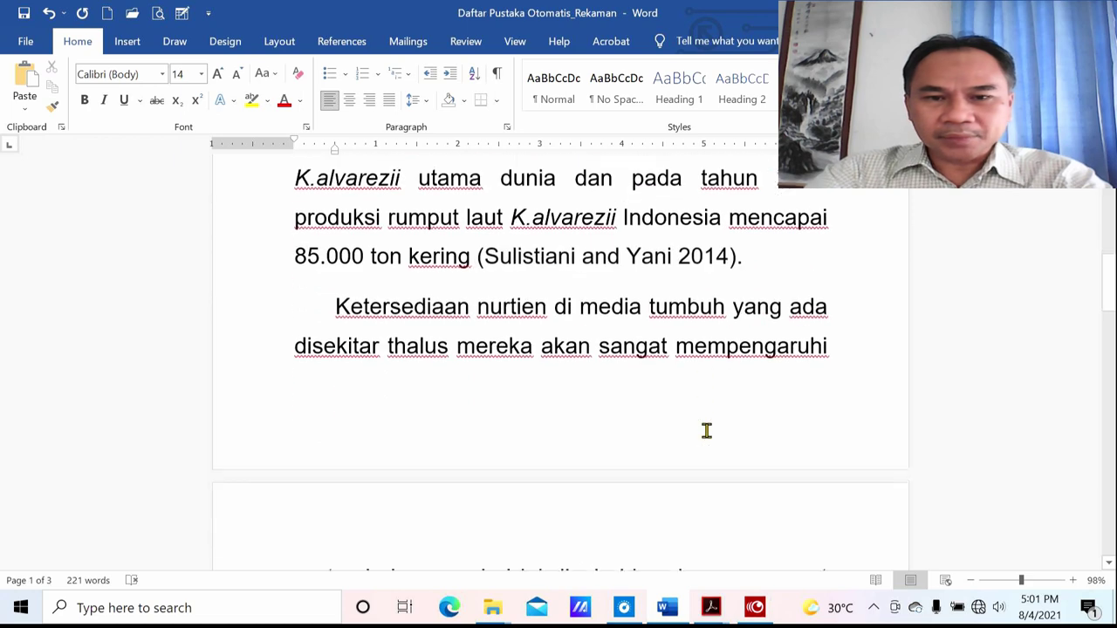
pyautogui.scroll(3, 708, 431)
pyautogui.scroll(-5, 708, 429)
pyautogui.scroll(-5, 707, 429)
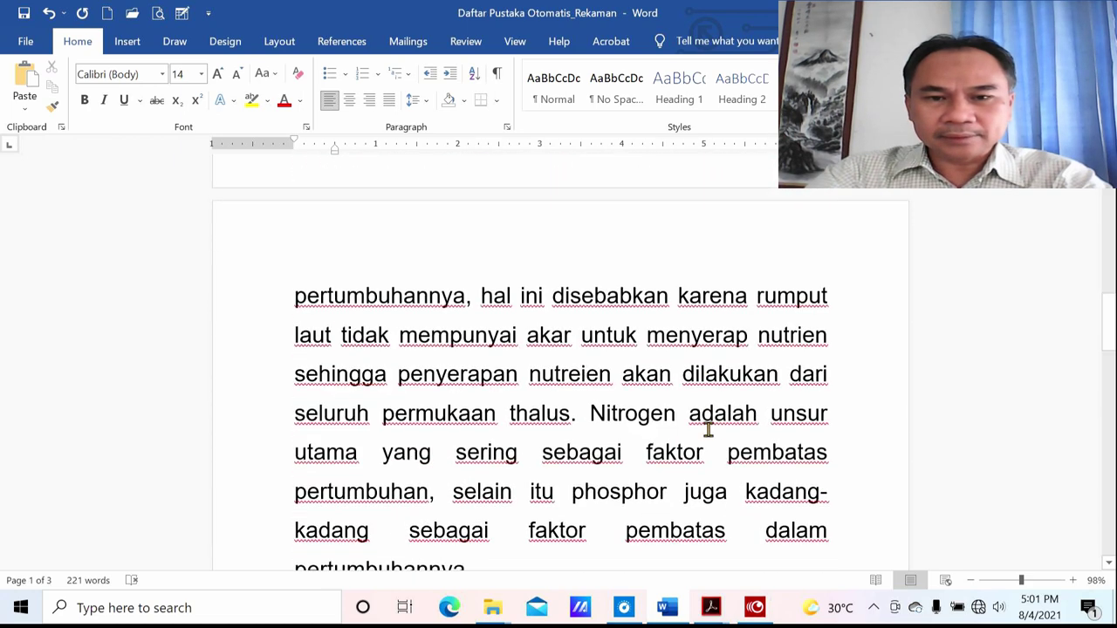
pyautogui.click(571, 416)
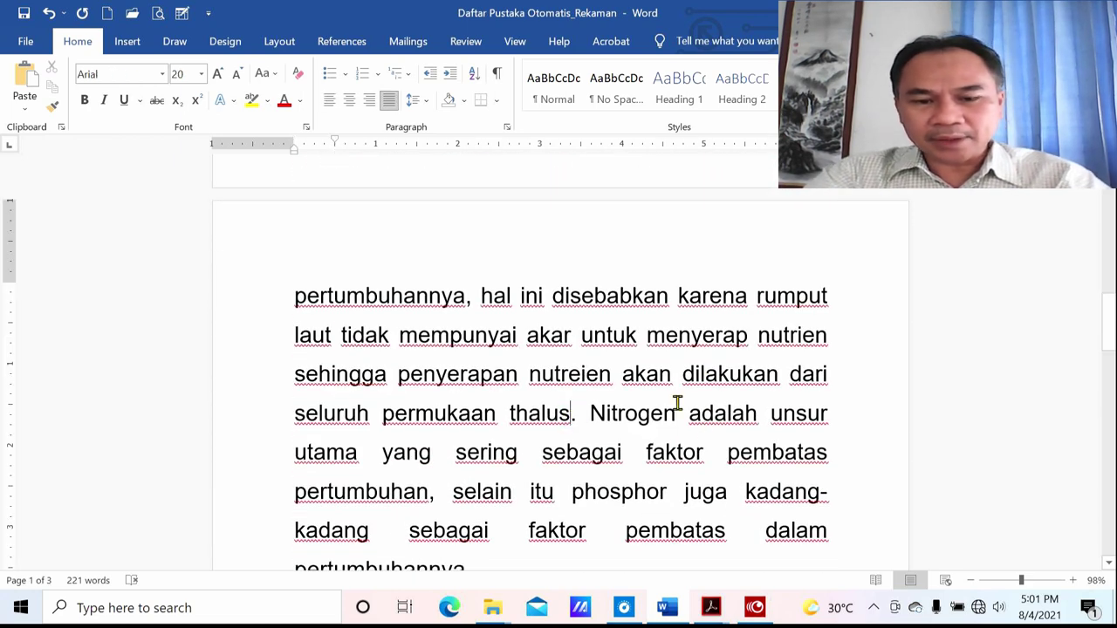
pyautogui.scroll(6, 675, 402)
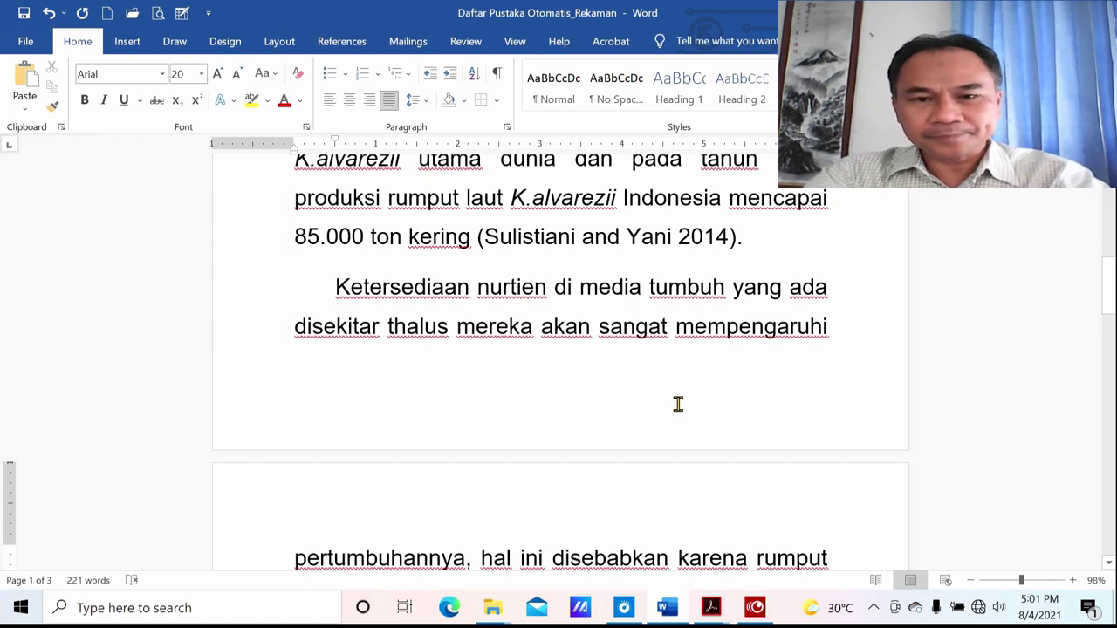
pyautogui.scroll(5, 678, 402)
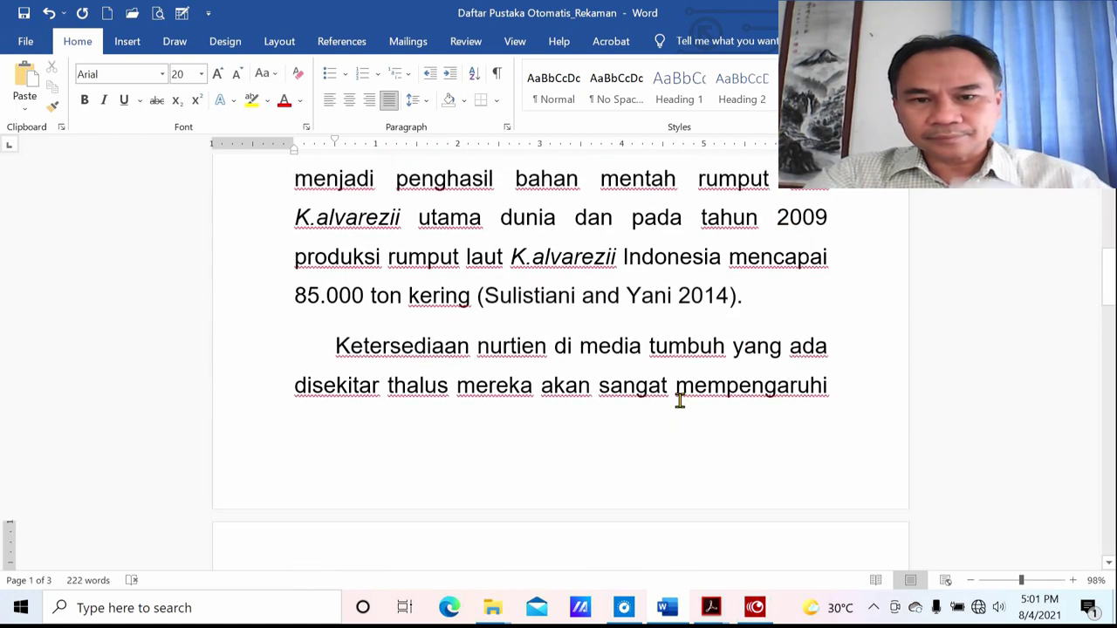
pyautogui.scroll(2, 678, 397)
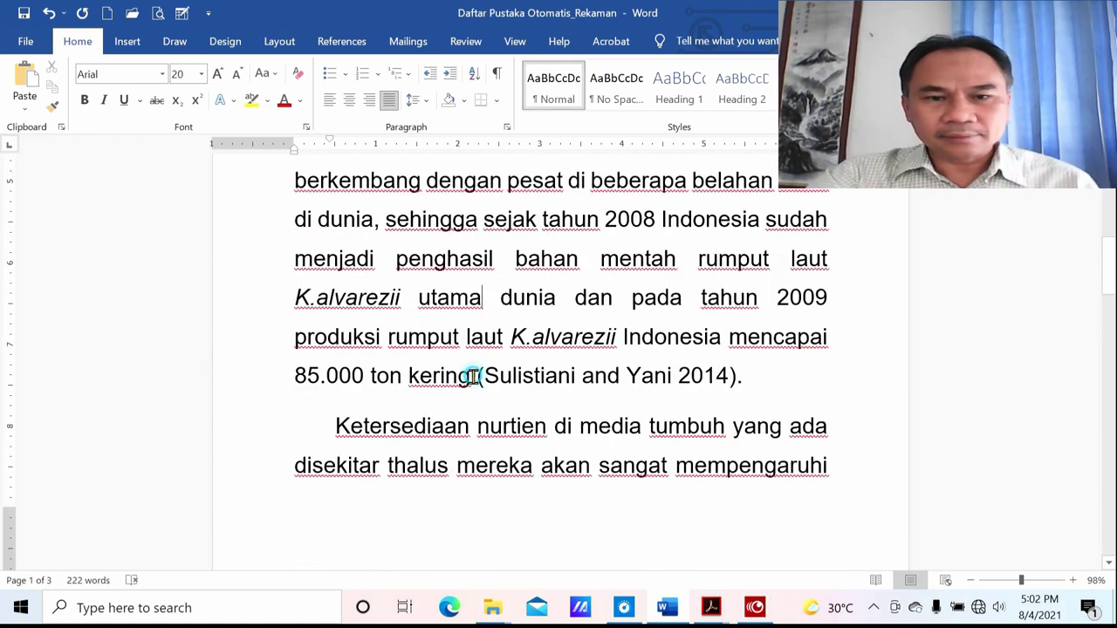
pyautogui.moveTo(472, 376); pyautogui.dragTo(565, 381)
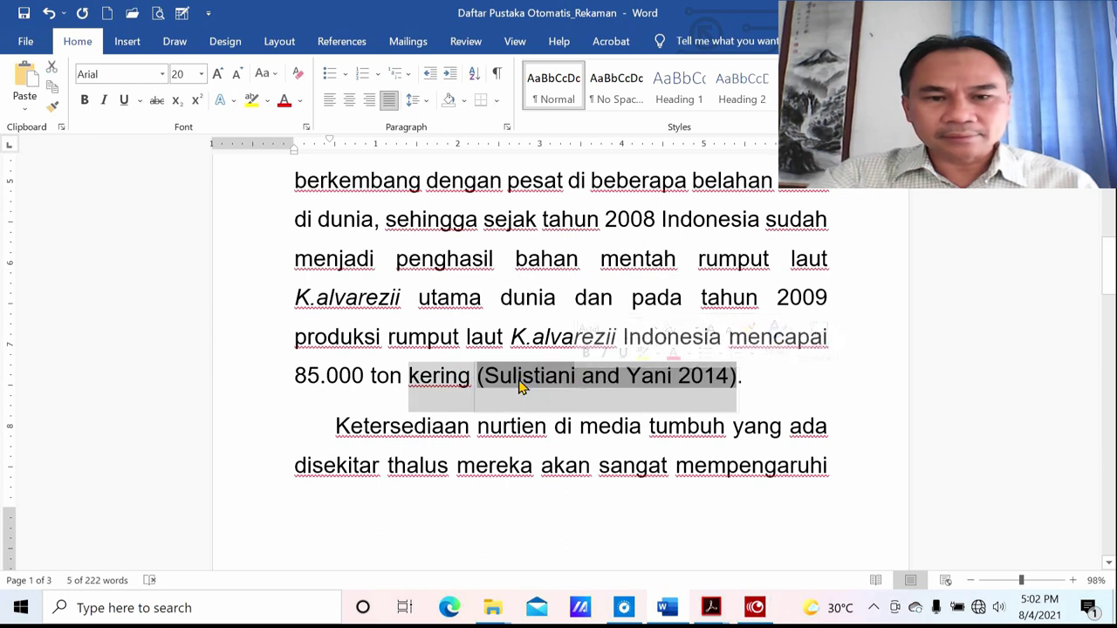
pyautogui.click(515, 297)
pyautogui.moveTo(472, 378); pyautogui.dragTo(515, 387)
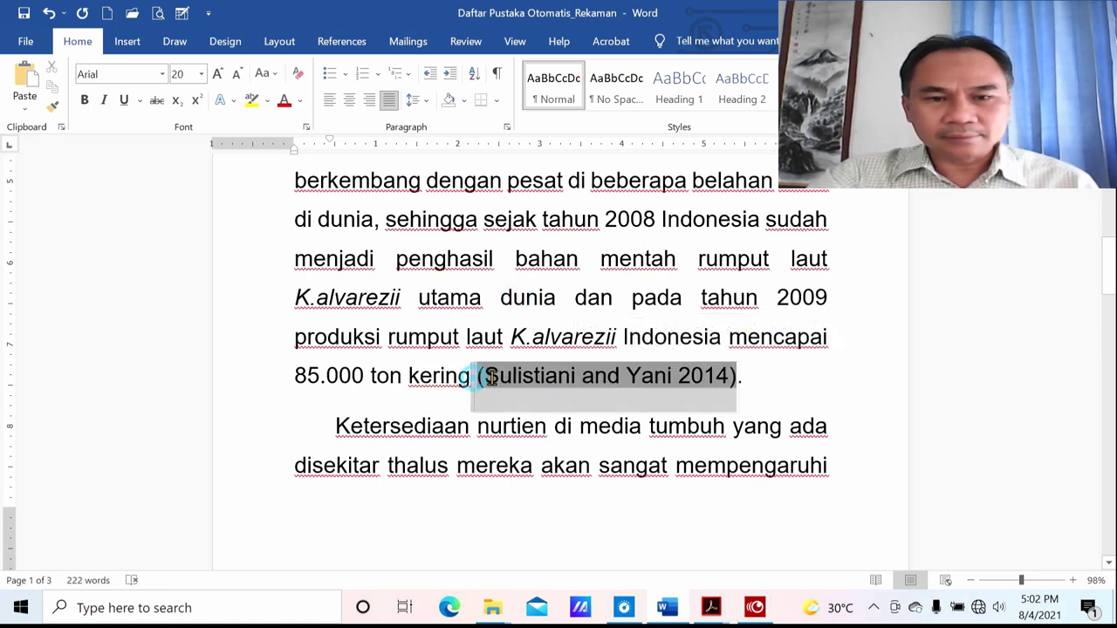
pyautogui.click(738, 377)
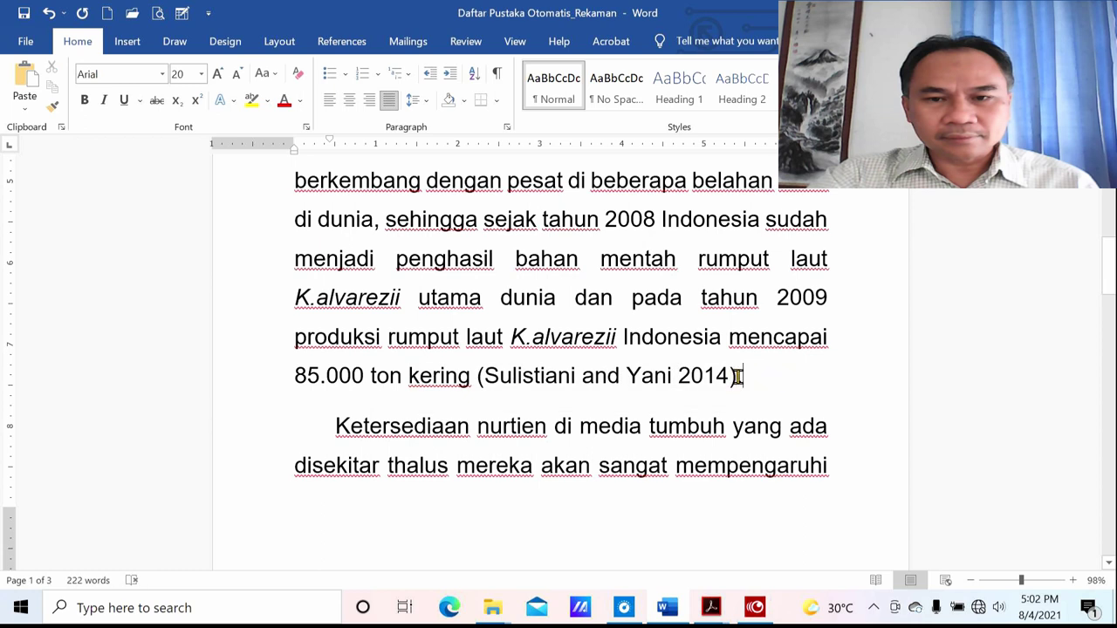
# Step: Drag the citation so it sits right after 'thalus' in the page 2 paragraph
pyautogui.click(571, 377)
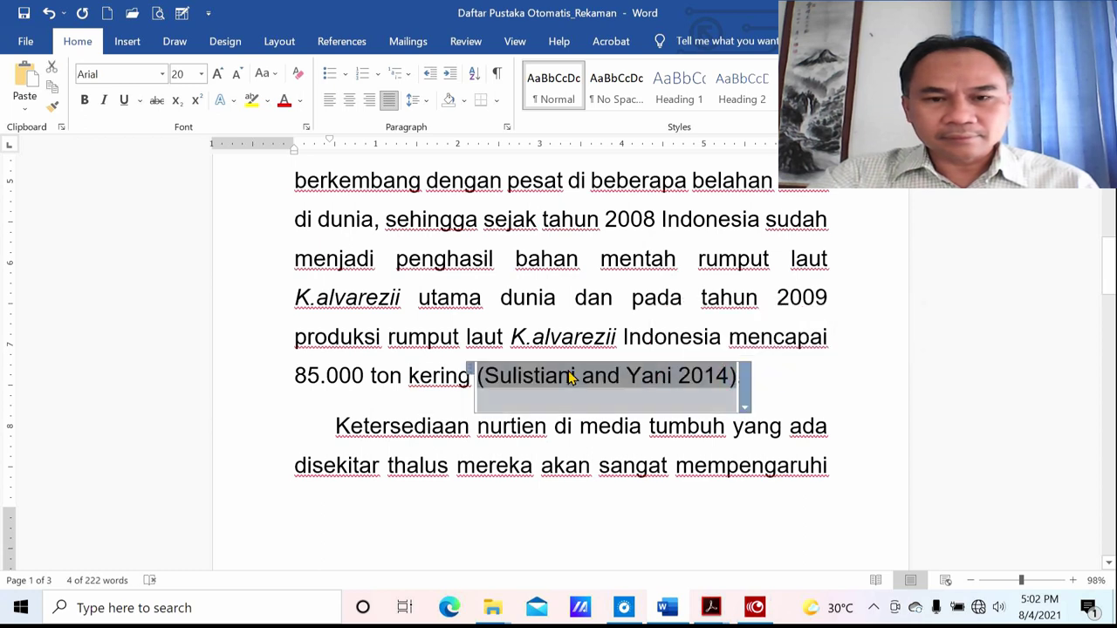
pyautogui.moveTo(569, 377); pyautogui.dragTo(576, 430)
pyautogui.moveTo(591, 534); pyautogui.dragTo(702, 534)
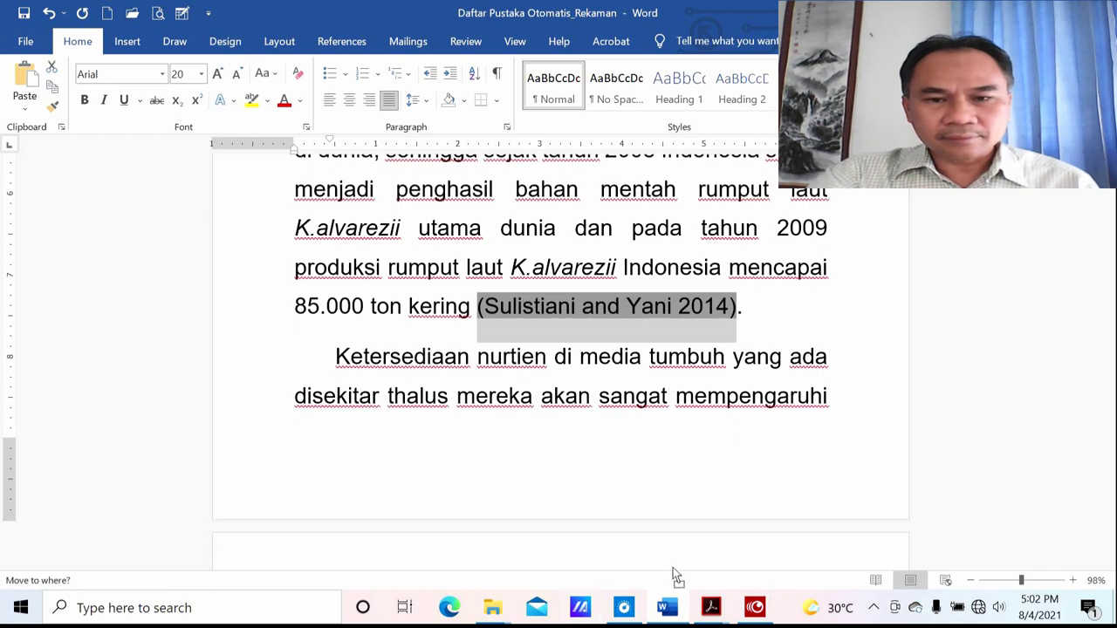
pyautogui.moveTo(674, 574); pyautogui.dragTo(539, 565)
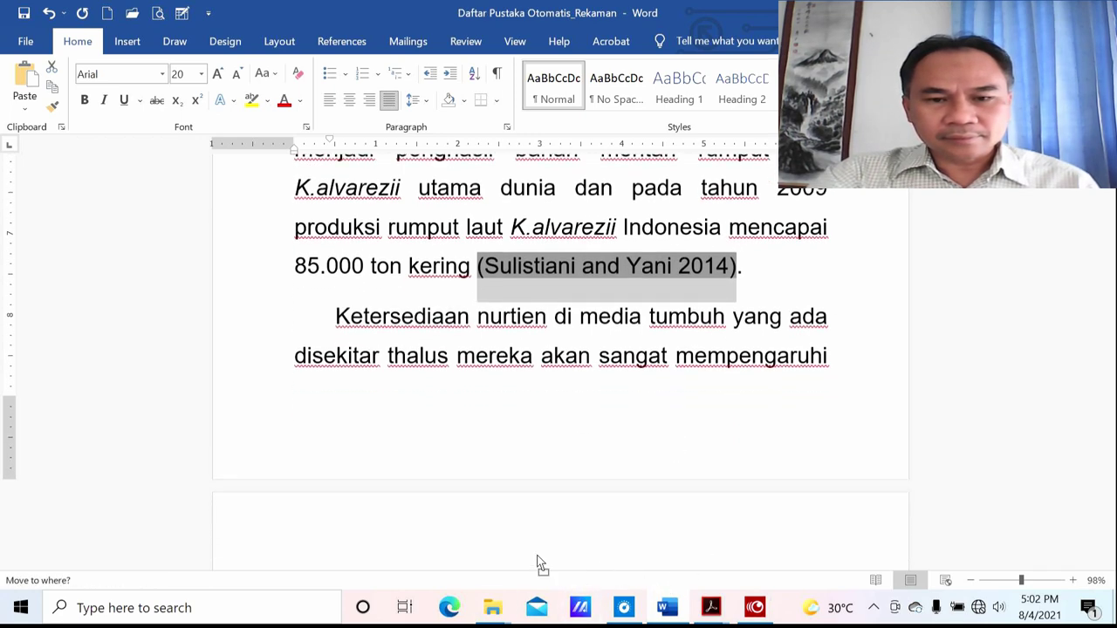
pyautogui.moveTo(539, 564); pyautogui.dragTo(583, 495)
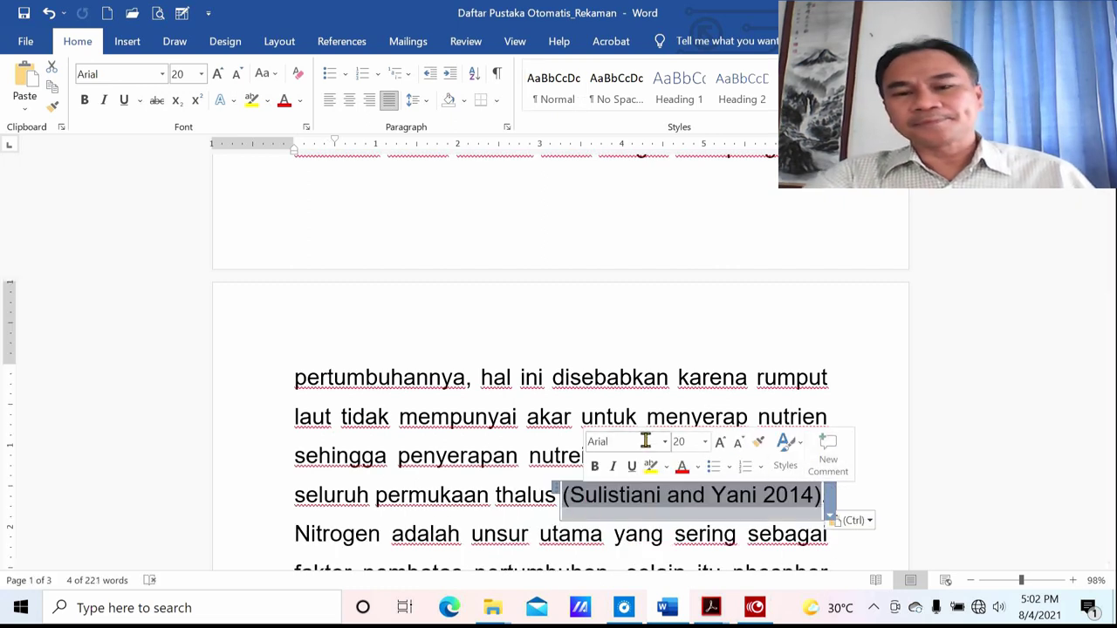
# Step: Check Manage Sources lists both the Lideman 2013 article and the Sulistiani and Yani 2014 book
pyautogui.click(653, 377)
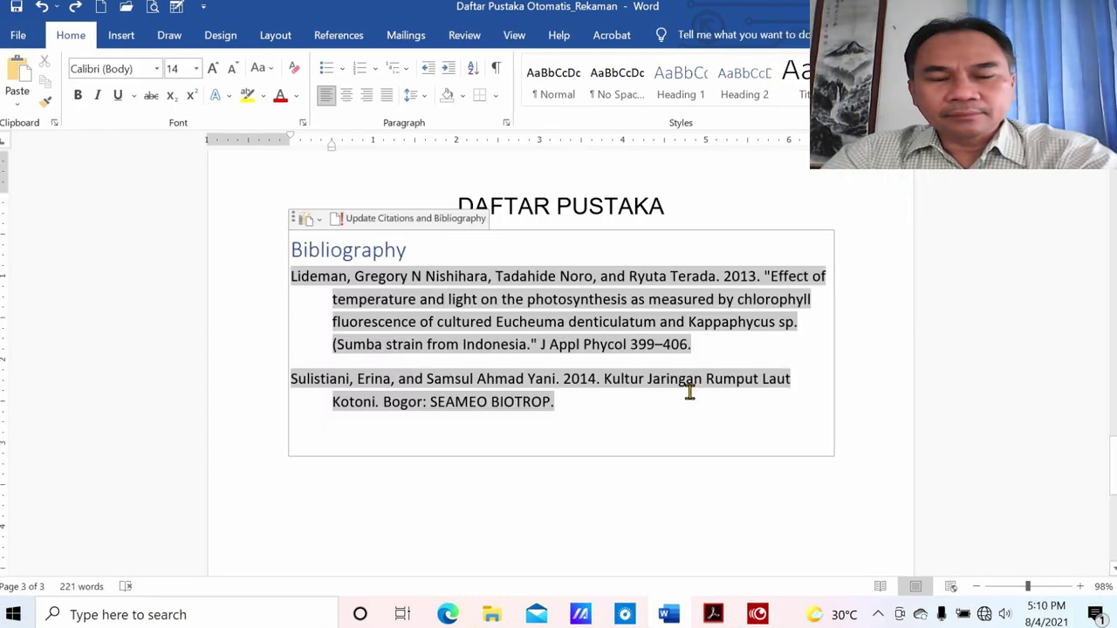
pyautogui.scroll(3, 682, 413)
pyautogui.scroll(4, 682, 414)
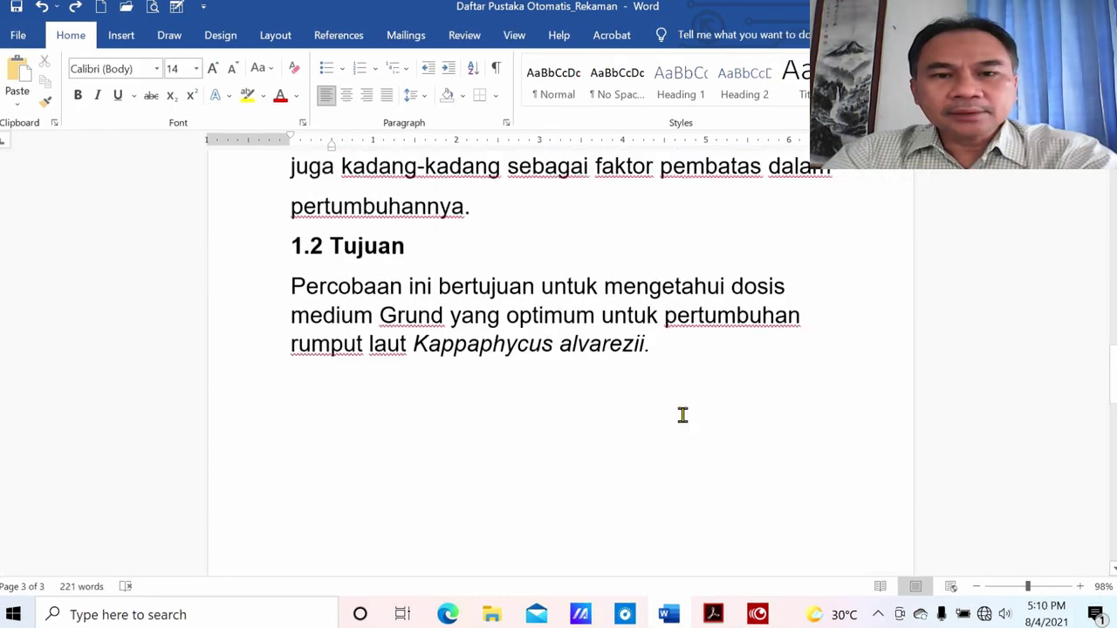
pyautogui.scroll(3, 682, 415)
pyautogui.scroll(3, 683, 415)
pyautogui.scroll(5, 681, 414)
pyautogui.scroll(1, 680, 416)
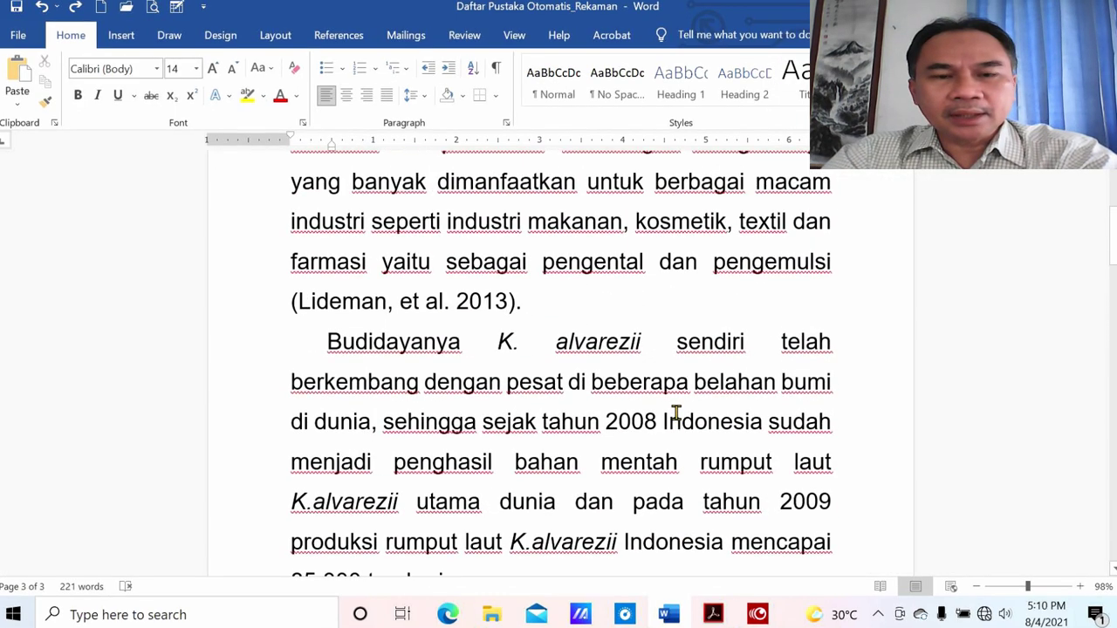
pyautogui.scroll(2, 614, 382)
pyautogui.click(338, 35)
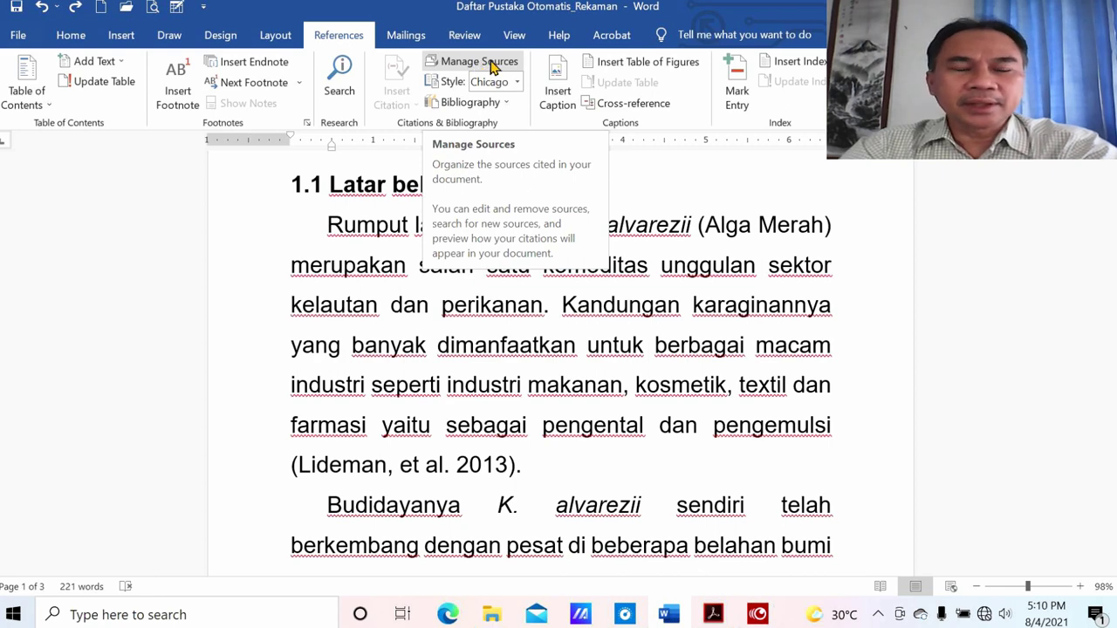
pyautogui.click(491, 68)
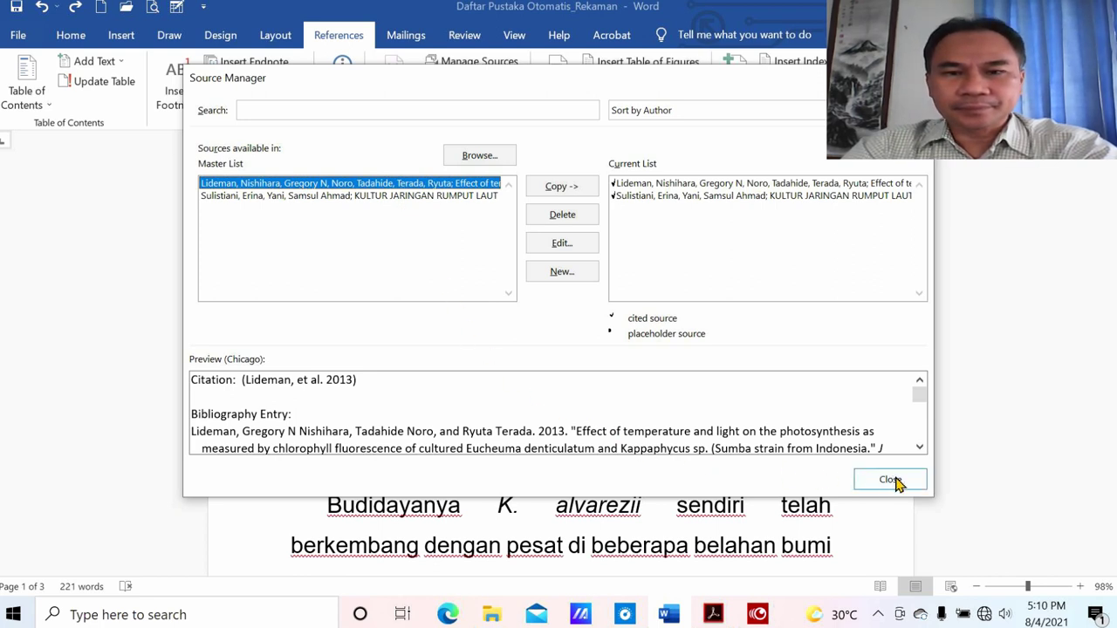
pyautogui.click(894, 478)
pyautogui.scroll(-1, 576, 363)
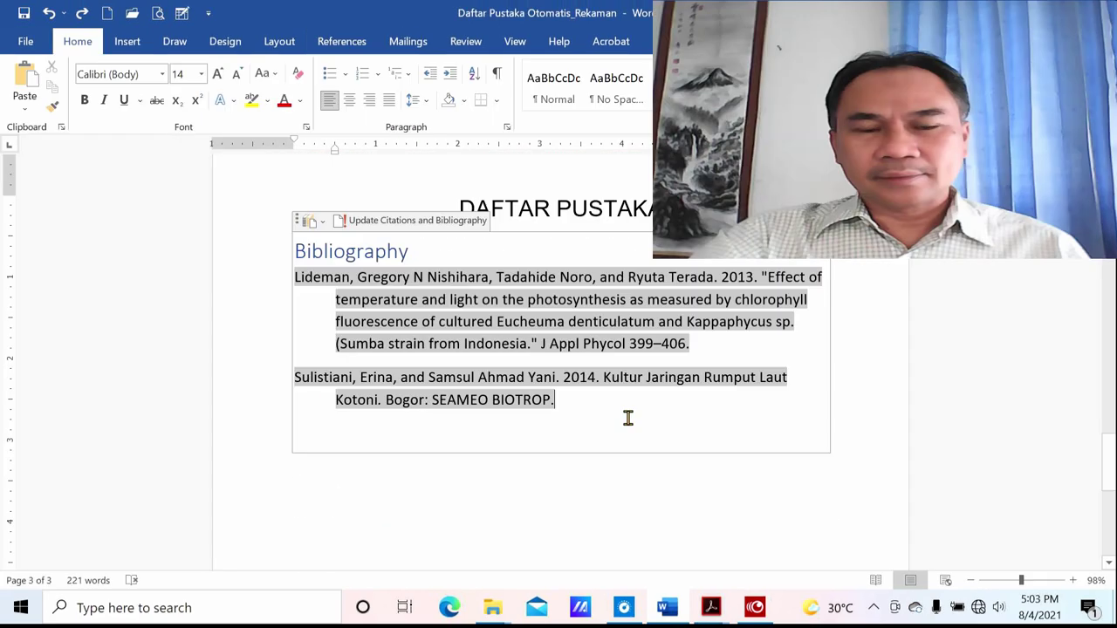